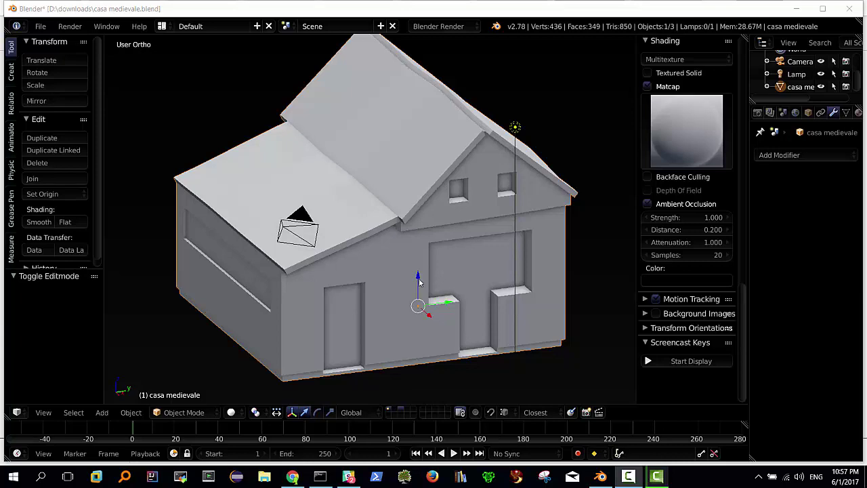
Orbit around the house to its front and add a new cube mesh.
mouse_move(319, 190)
middle_down()
mouse_move(296, 205)
mouse_move(350, 201)
mouse_move(346, 188)
mouse_move(301, 200)
mouse_move(328, 244)
mouse_move(352, 262)
middle_up()
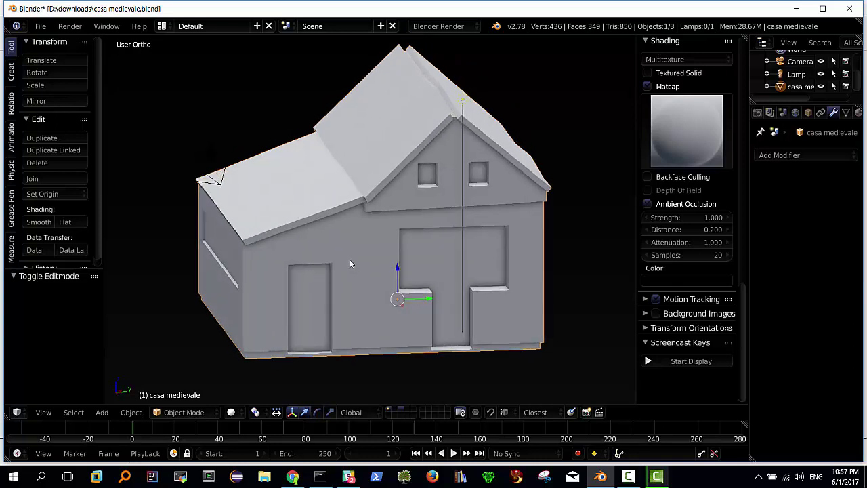
mouse_move(481, 278)
middle_down()
mouse_move(430, 254)
mouse_move(447, 261)
mouse_move(458, 250)
mouse_move(457, 208)
middle_up()
mouse_move(394, 248)
middle_down()
mouse_move(455, 233)
mouse_move(479, 244)
mouse_move(509, 236)
mouse_move(388, 239)
mouse_move(417, 240)
mouse_move(426, 252)
mouse_move(458, 208)
middle_up()
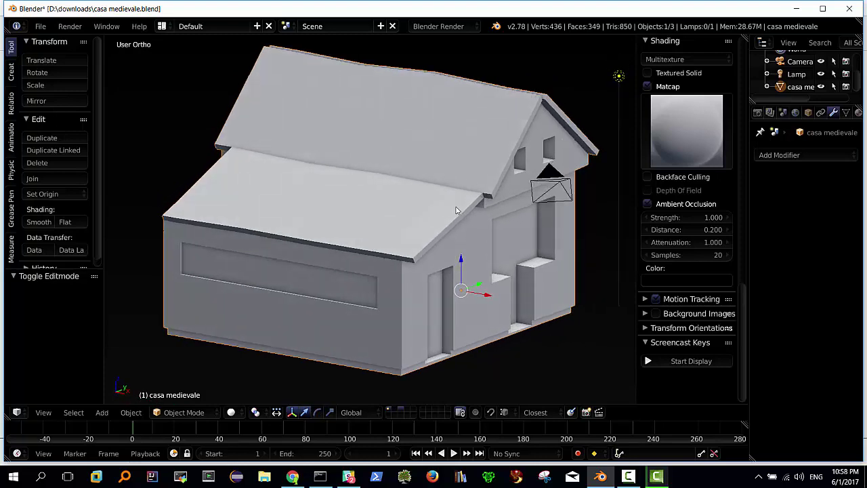
mouse_move(335, 235)
middle_down()
mouse_move(411, 236)
mouse_move(437, 224)
mouse_move(414, 214)
mouse_move(385, 228)
mouse_move(295, 231)
mouse_move(330, 238)
middle_up()
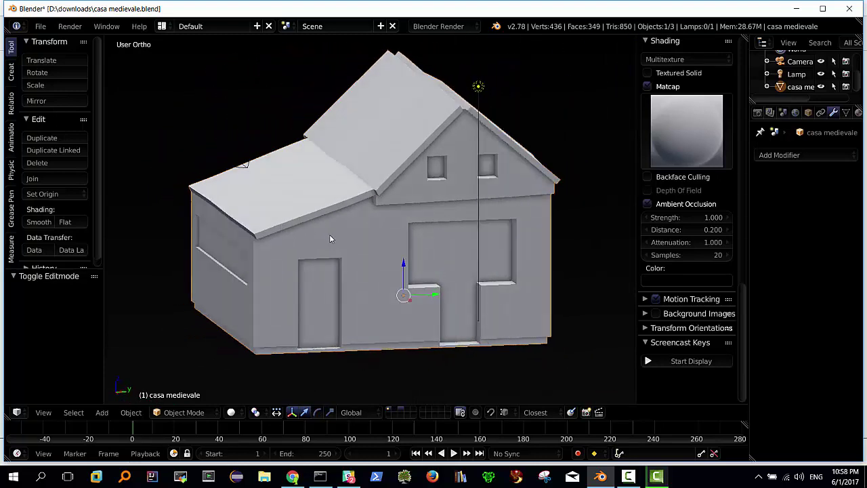
mouse_move(390, 238)
middle_down()
mouse_move(454, 239)
mouse_move(354, 242)
middle_up()
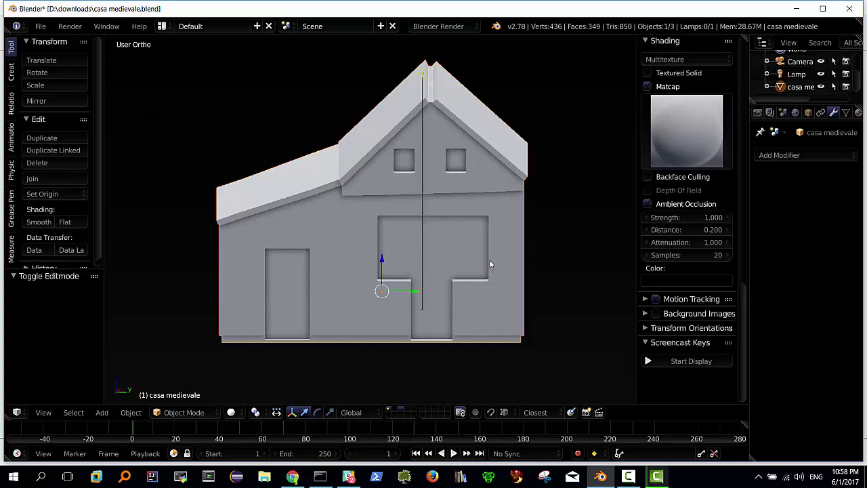
mouse_move(405, 260)
middle_down()
mouse_move(437, 261)
mouse_move(451, 243)
mouse_move(434, 240)
mouse_move(452, 236)
mouse_move(447, 225)
mouse_move(435, 259)
mouse_move(388, 227)
mouse_move(363, 234)
middle_up()
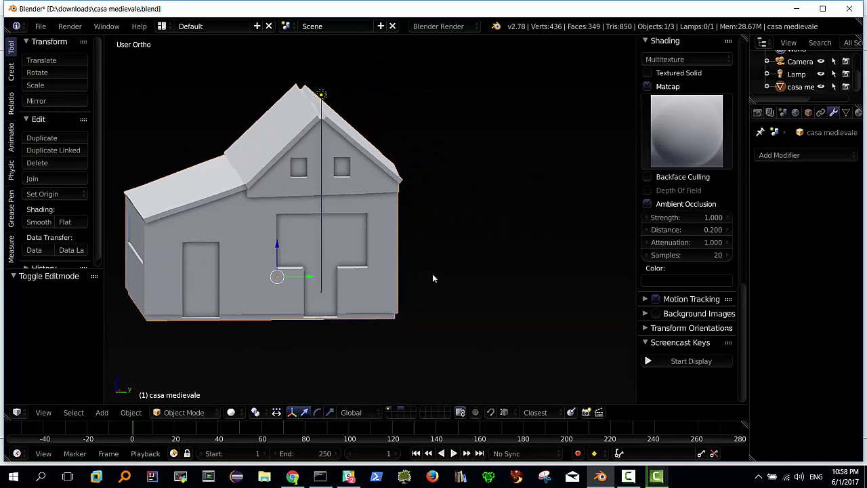
key(shift+a)
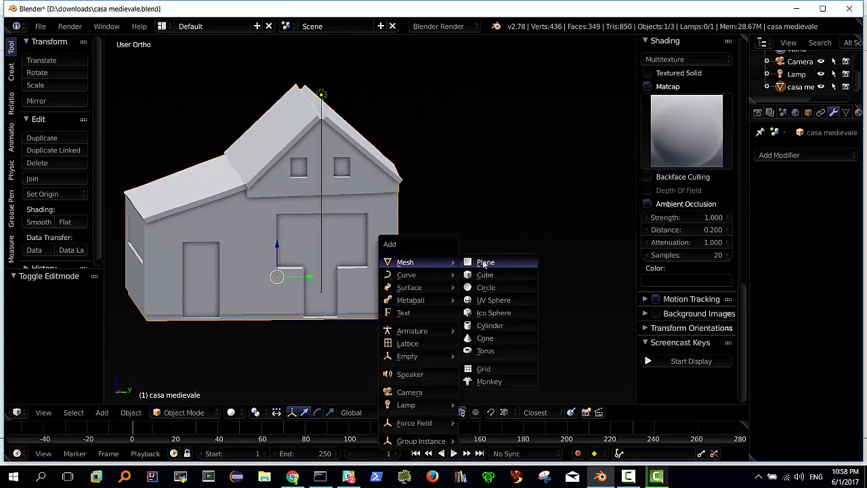
click(485, 274)
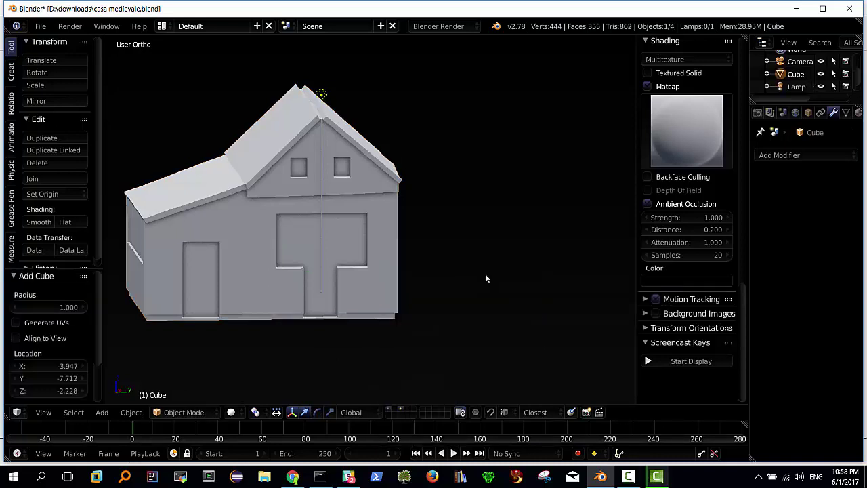
scroll(330, 290, down, 2)
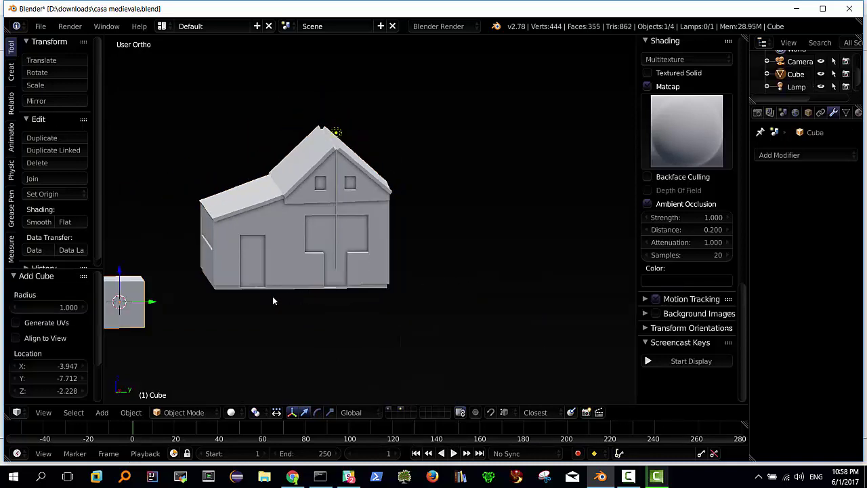
Slide the cube along Y and position it against the house front at the doorway.
key(g)
key(y)
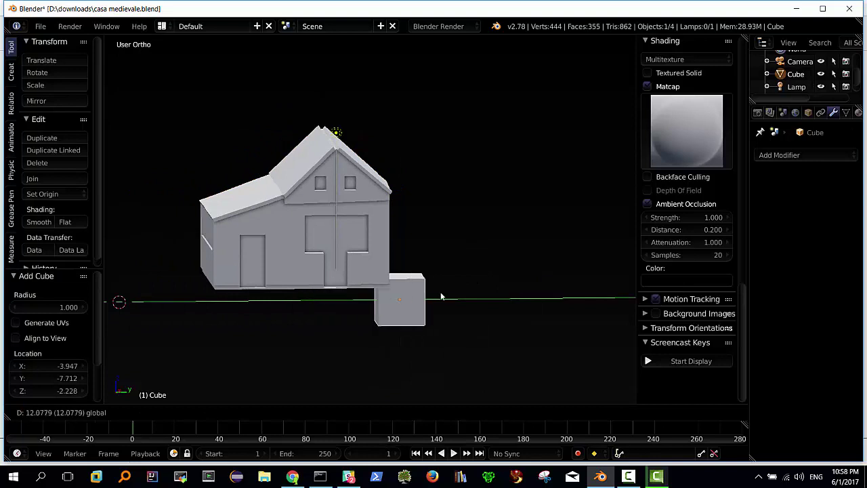
drag(185, 305, 478, 298)
click(477, 298)
scroll(382, 281, up, 1)
scroll(382, 281, up, 1)
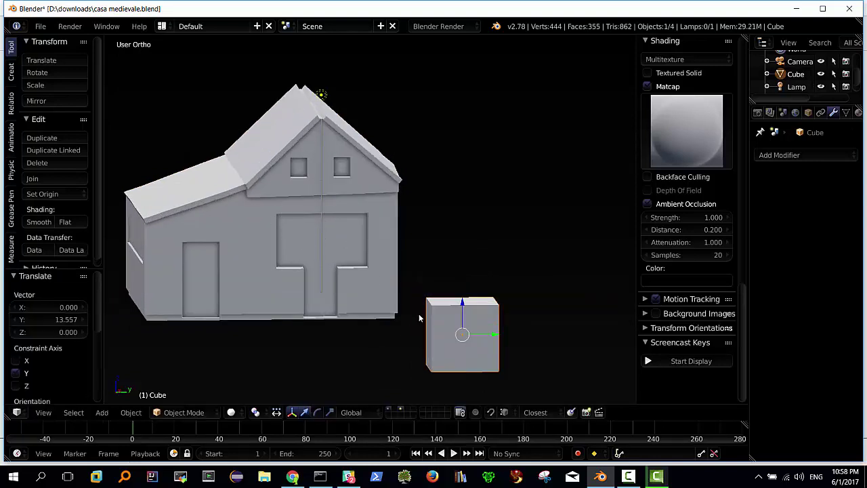
mouse_move(420, 317)
middle_down()
mouse_move(420, 337)
mouse_move(431, 328)
middle_up()
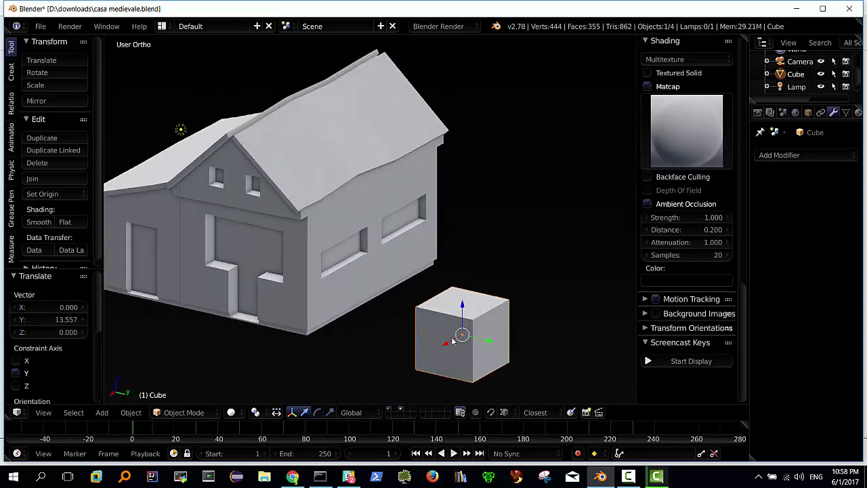
mouse_move(447, 345)
mouse_down()
mouse_move(359, 368)
mouse_move(383, 295)
mouse_move(214, 231)
mouse_move(210, 253)
mouse_up()
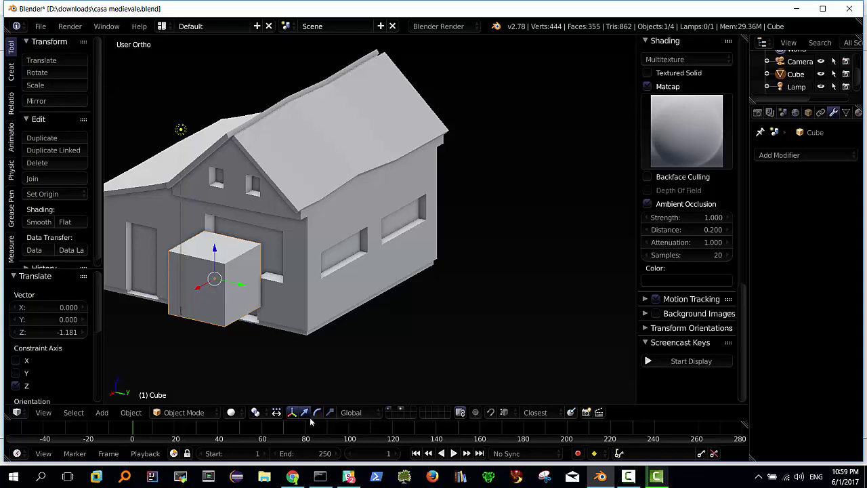
In Edit Mode, flatten the cube by pushing its front face back and narrow its right edge.
key(Tab)
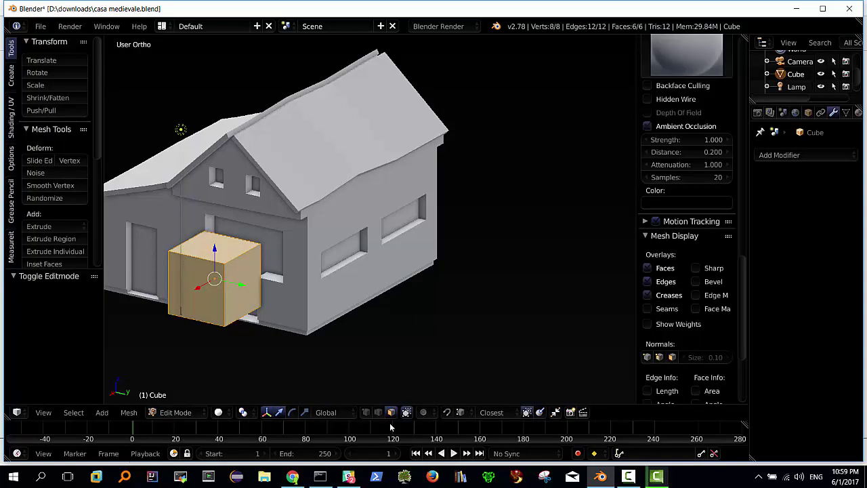
right_click(193, 287)
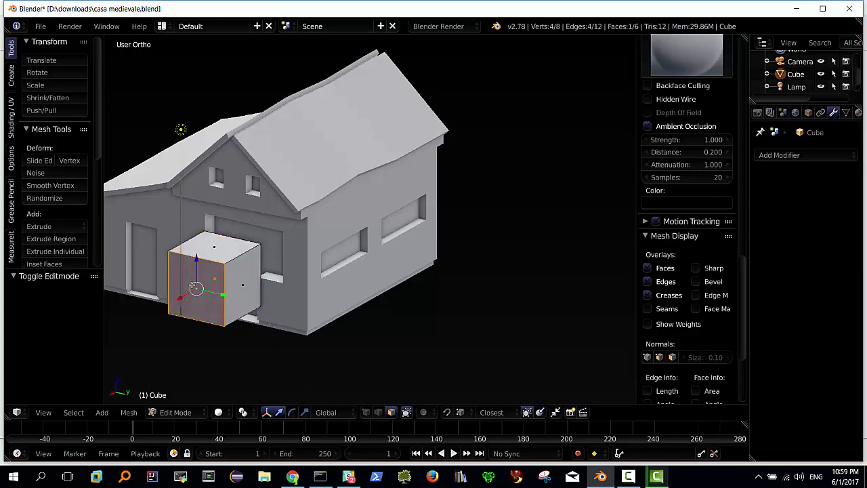
drag(179, 296, 206, 283)
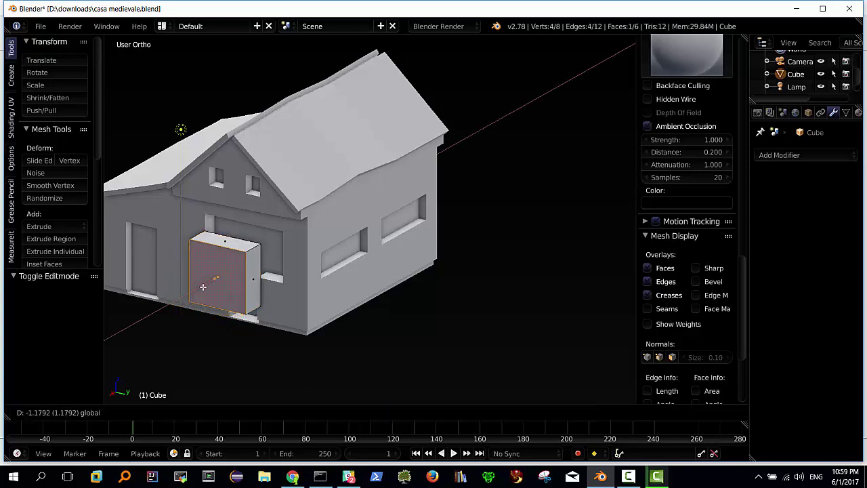
click(208, 283)
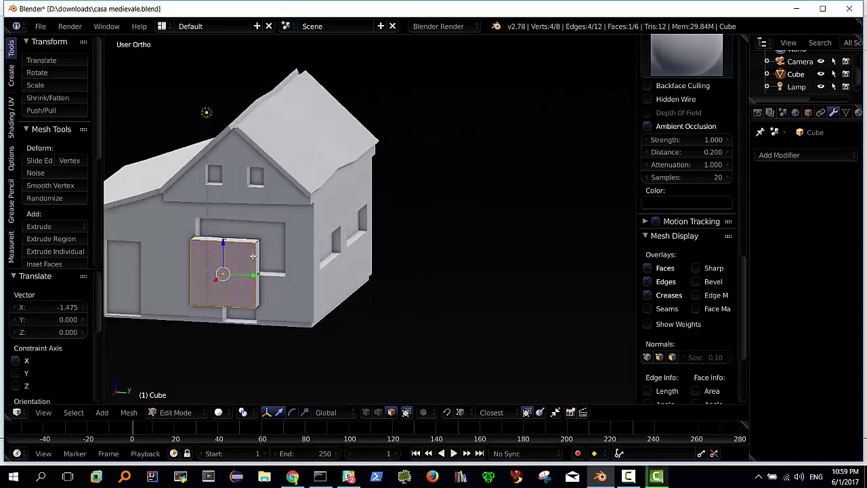
middle_drag(228, 270, 252, 259)
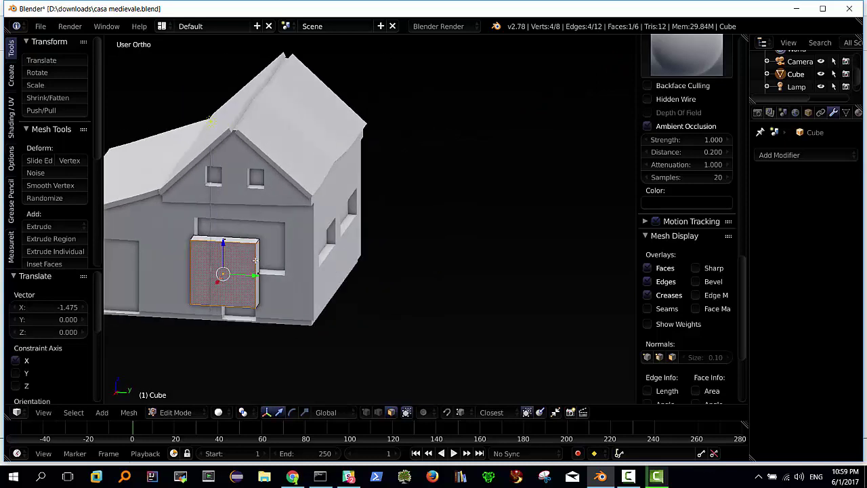
right_click(258, 262)
drag(279, 273, 260, 274)
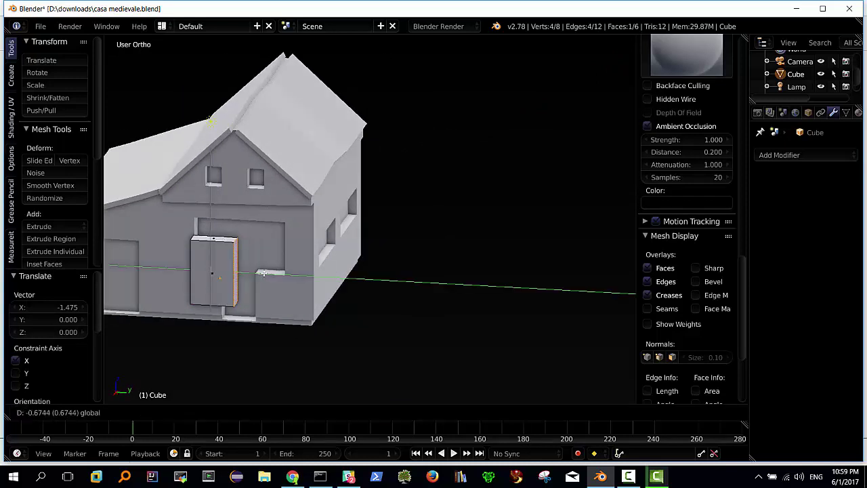
Move the block's top and bottom edges vertically to set its height.
right_click(211, 238)
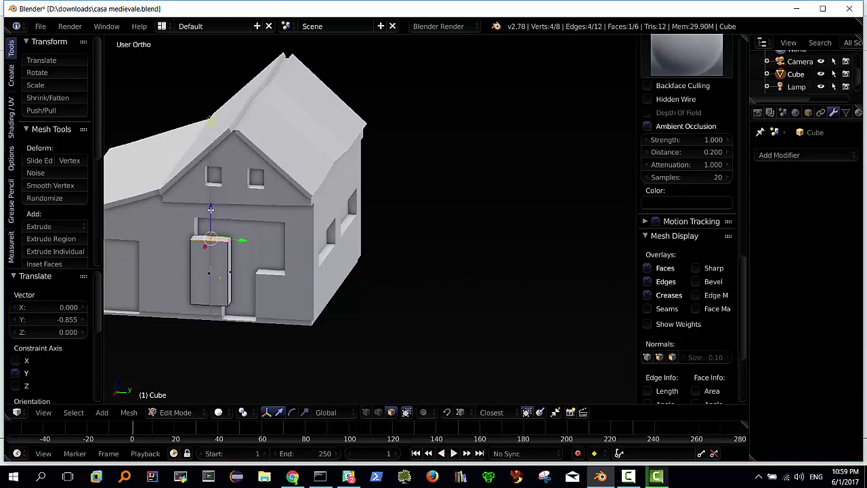
key(g)
key(z)
click(212, 194)
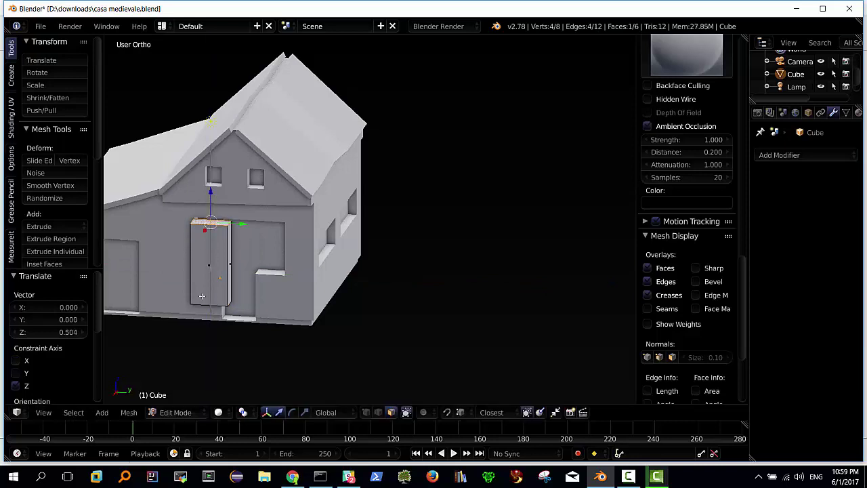
middle_drag(212, 281, 190, 276)
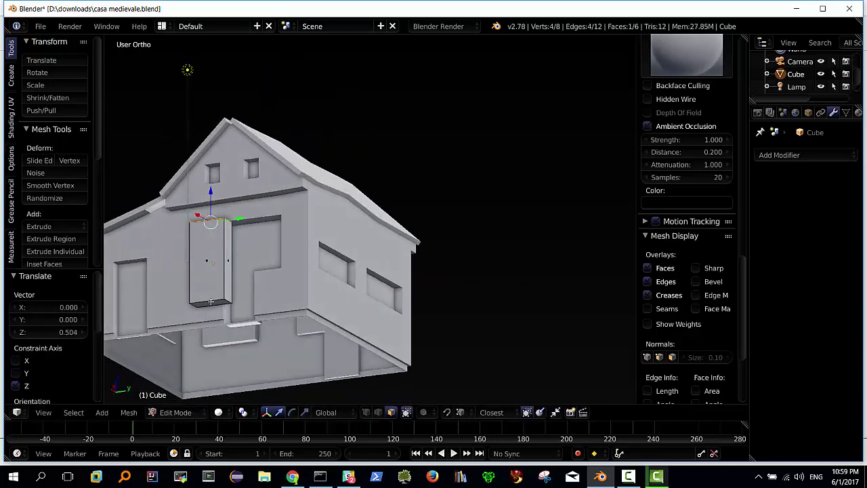
right_click(210, 301)
key(g)
key(z)
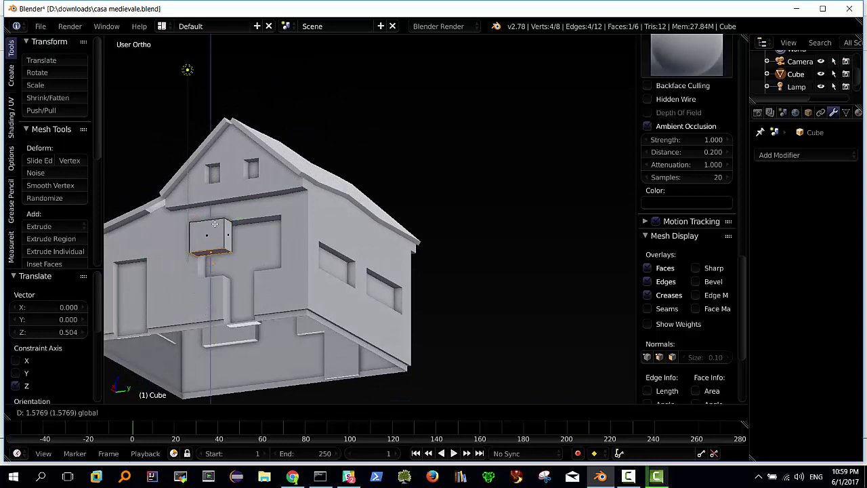
click(215, 227)
Adjust the side face along Y and front face along X (-0.255), then leave Edit Mode.
mouse_move(215, 226)
middle_down()
mouse_move(222, 271)
mouse_move(237, 267)
middle_up()
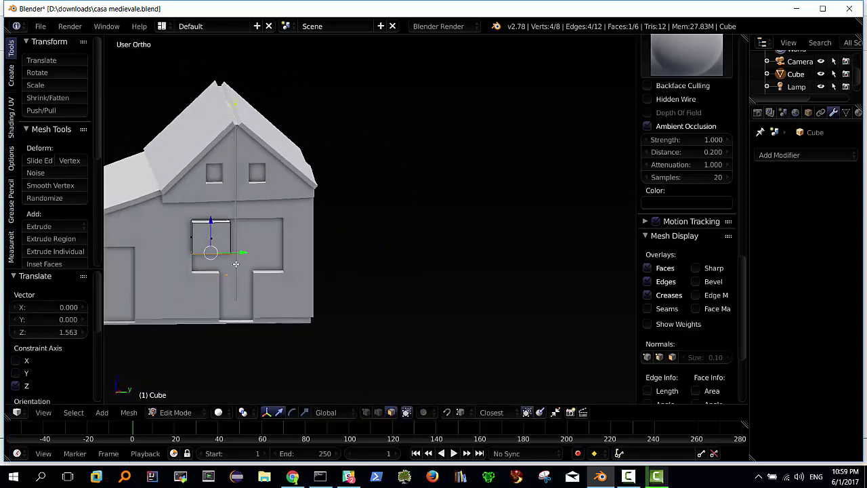
middle_drag(176, 264, 242, 276)
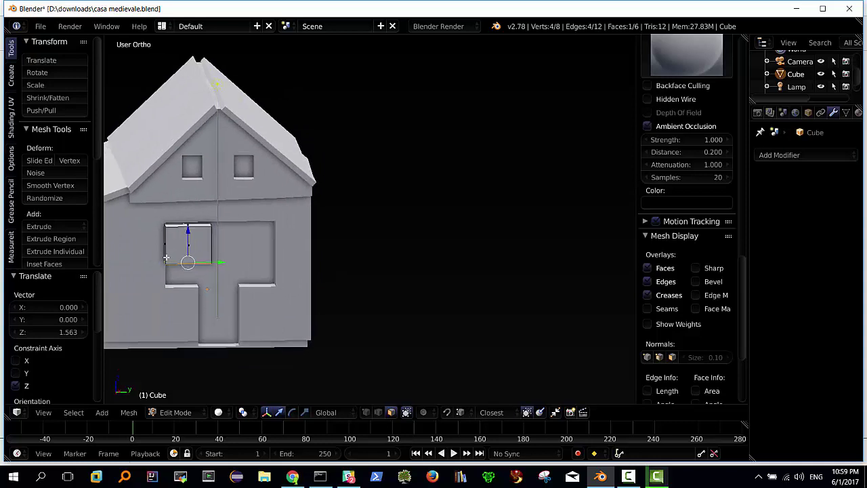
scroll(264, 274, up, 1)
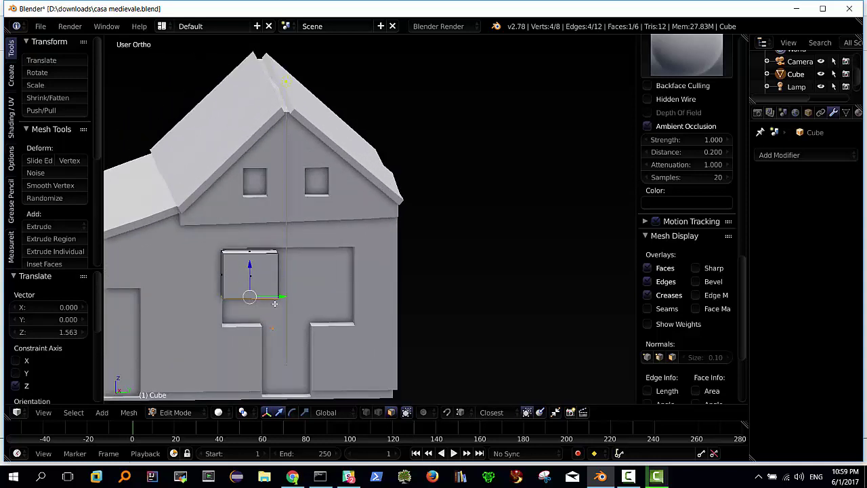
middle_drag(279, 296, 259, 278)
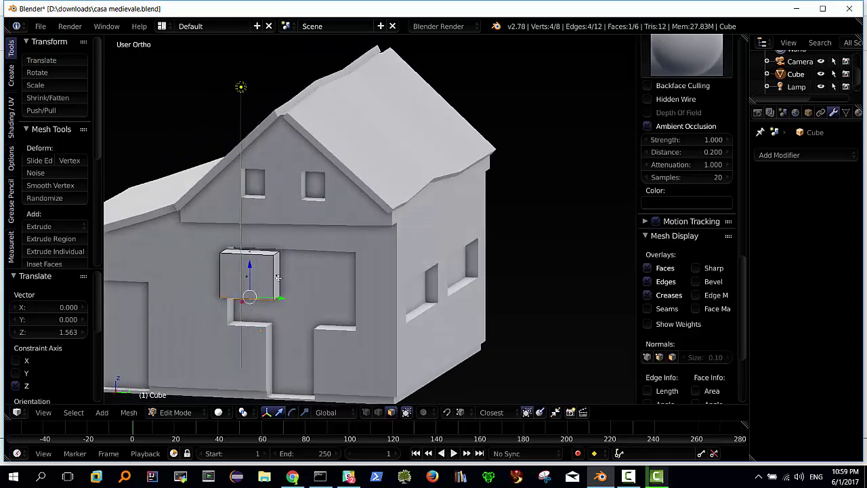
right_click(275, 275)
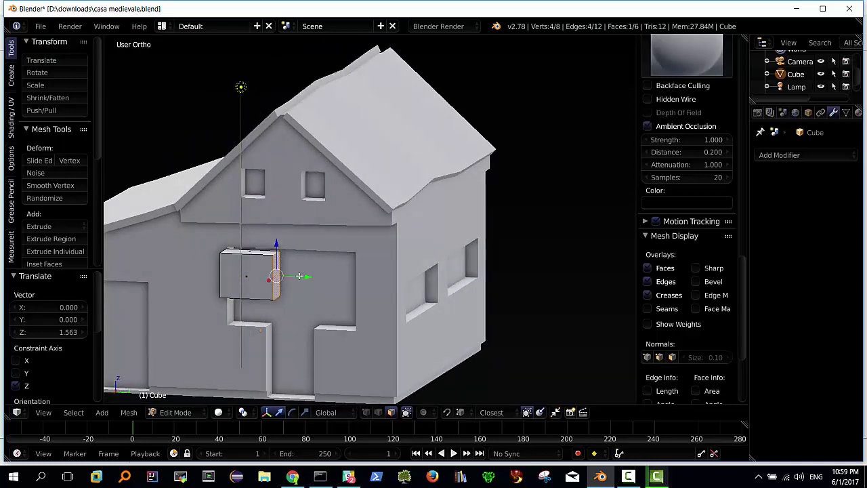
drag(299, 275, 287, 278)
middle_drag(287, 278, 230, 276)
right_click(226, 280)
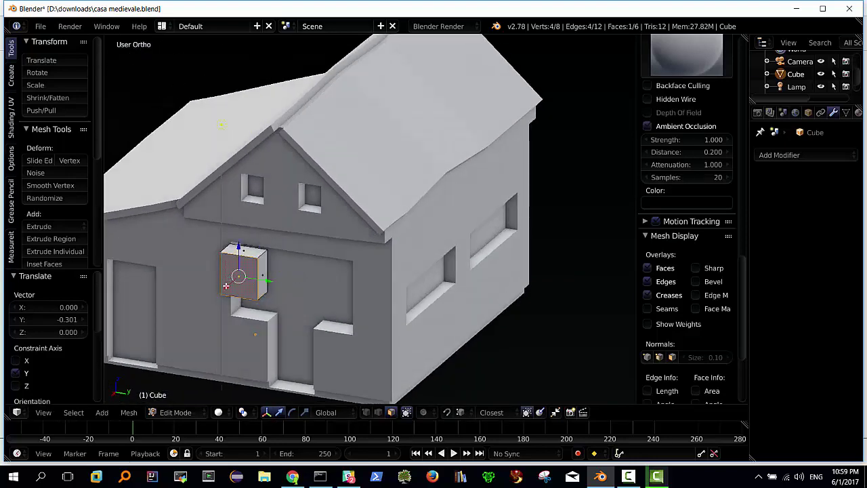
drag(227, 285, 231, 281)
middle_drag(233, 279, 242, 271)
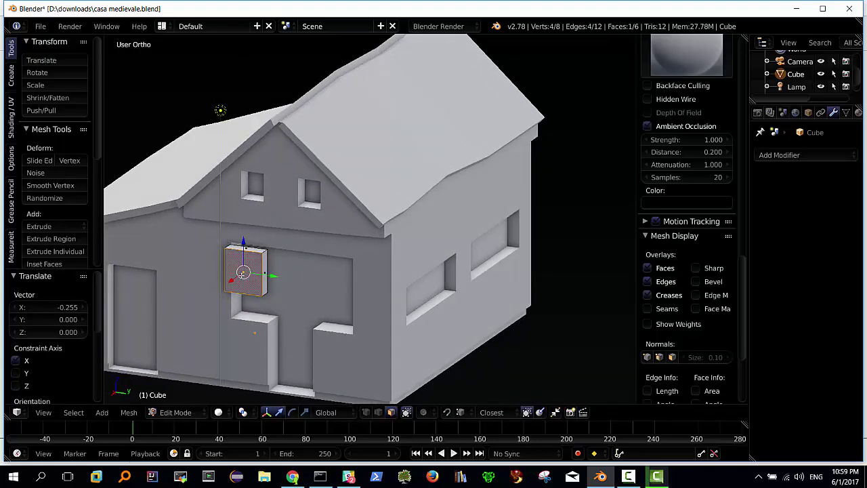
key(Tab)
Rename the small block to 'finestra telaio' in the Outliner.
right_click(247, 269)
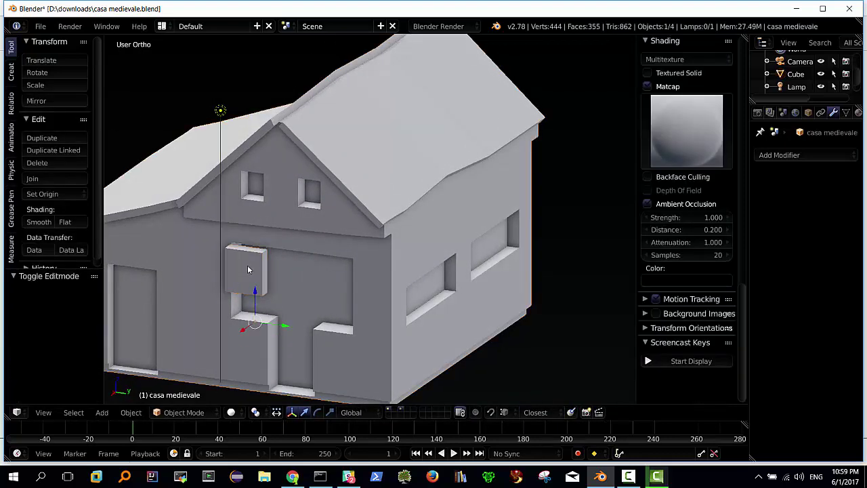
right_click(246, 274)
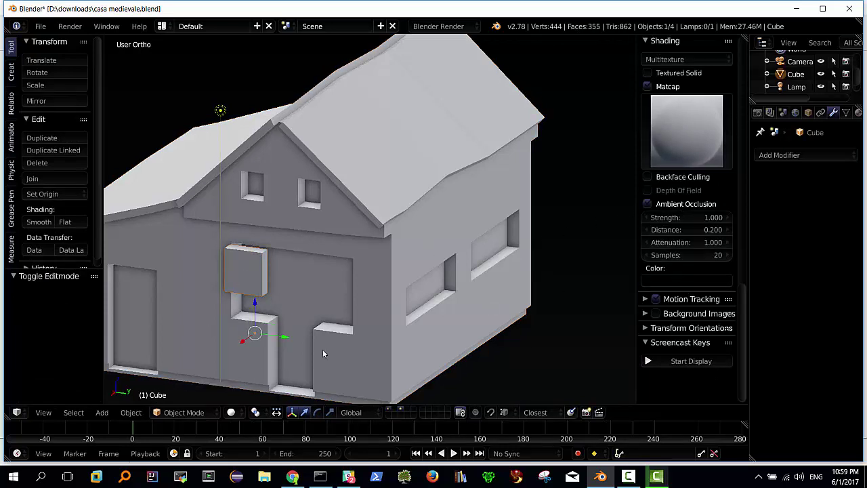
drag(744, 300, 740, 45)
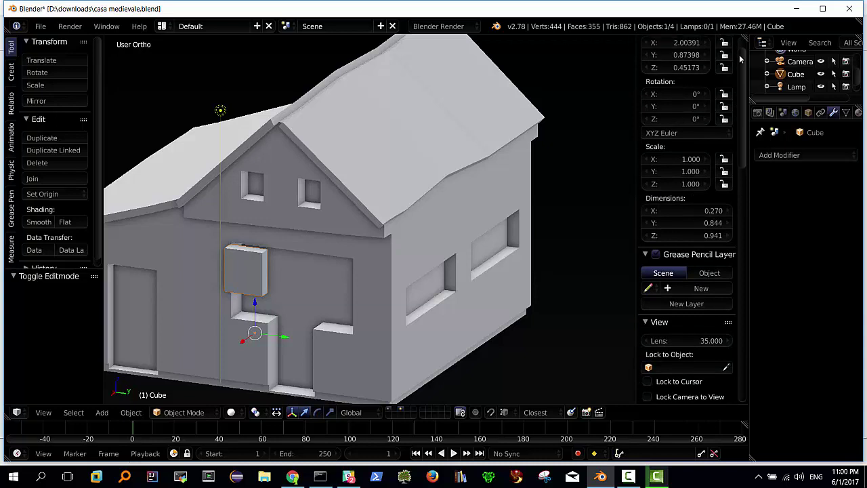
double_click(795, 76)
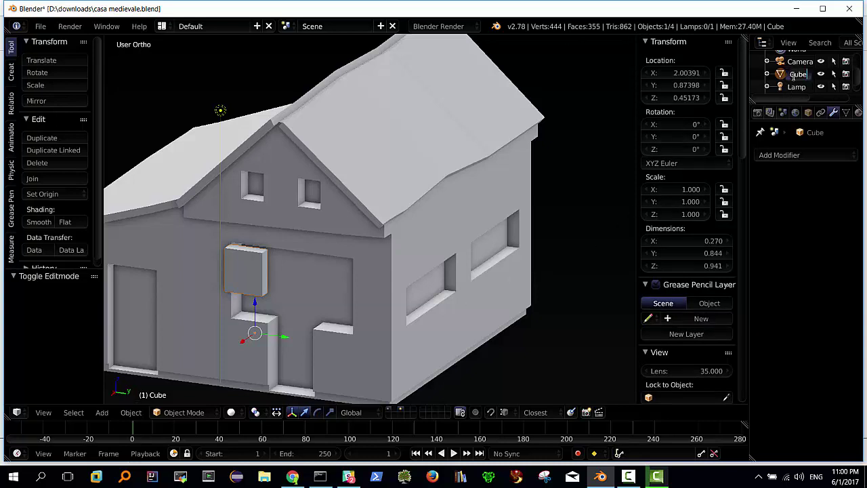
text(f)
text(st)
text(ra)
key(BackSpace)
key(BackSpace)
key(BackSpace)
text(telaio)
key(Return)
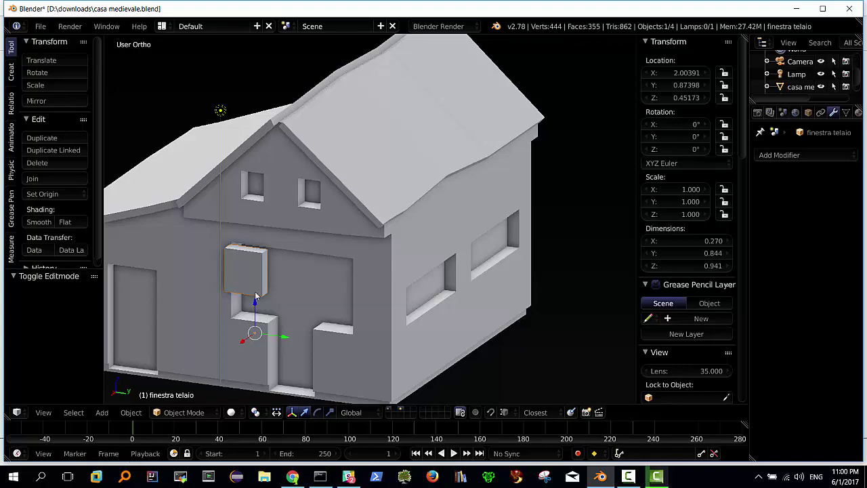
Orbit around the facade and select the house model.
mouse_move(252, 273)
middle_down()
mouse_move(296, 270)
mouse_move(272, 269)
mouse_move(259, 315)
middle_up()
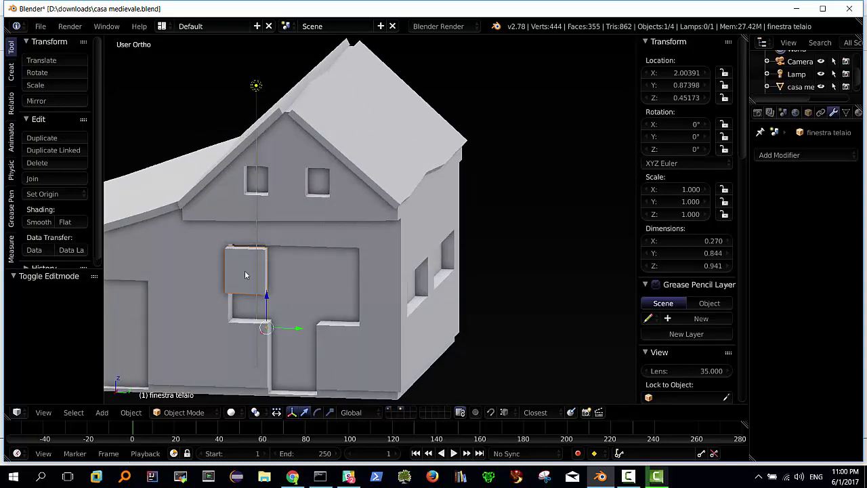
mouse_move(247, 276)
middle_down()
mouse_move(267, 321)
mouse_move(264, 296)
mouse_move(284, 332)
middle_up()
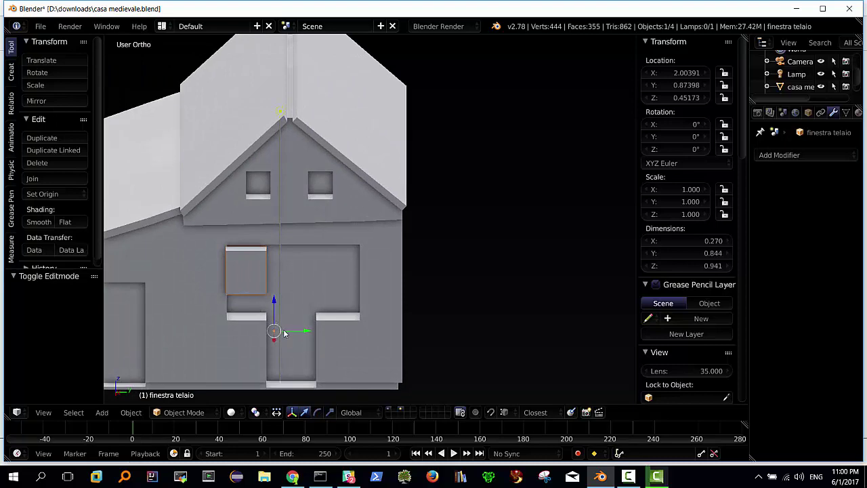
right_click(262, 153)
mouse_move(259, 146)
middle_down()
mouse_move(161, 181)
mouse_move(251, 178)
mouse_move(252, 193)
mouse_move(204, 195)
middle_up()
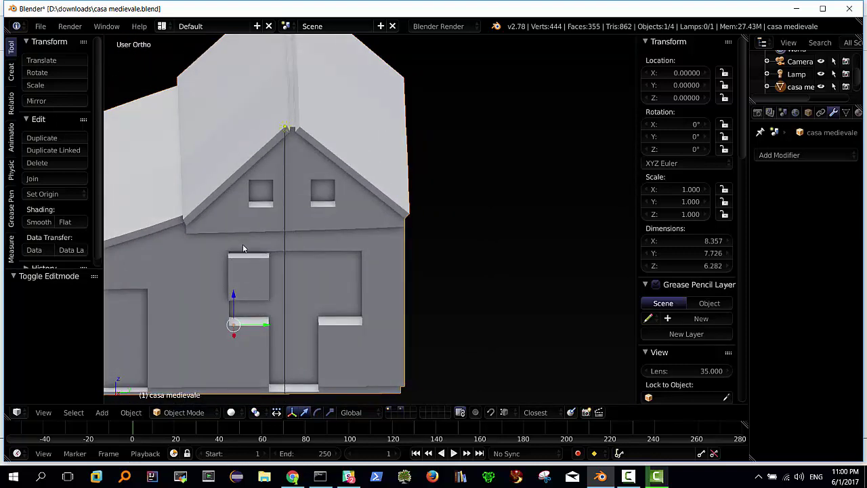
Set the house's origin to its geometry with Origin to Geometry.
mouse_move(244, 249)
middle_down()
mouse_move(237, 229)
mouse_move(214, 214)
middle_up()
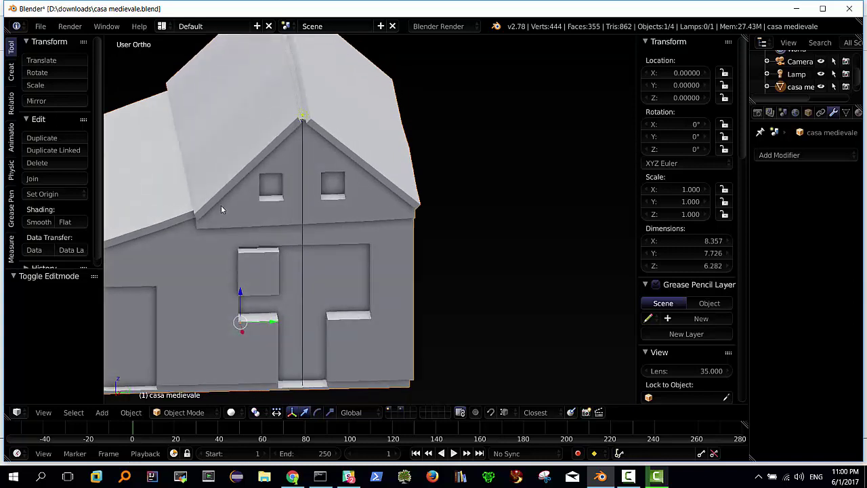
key(space)
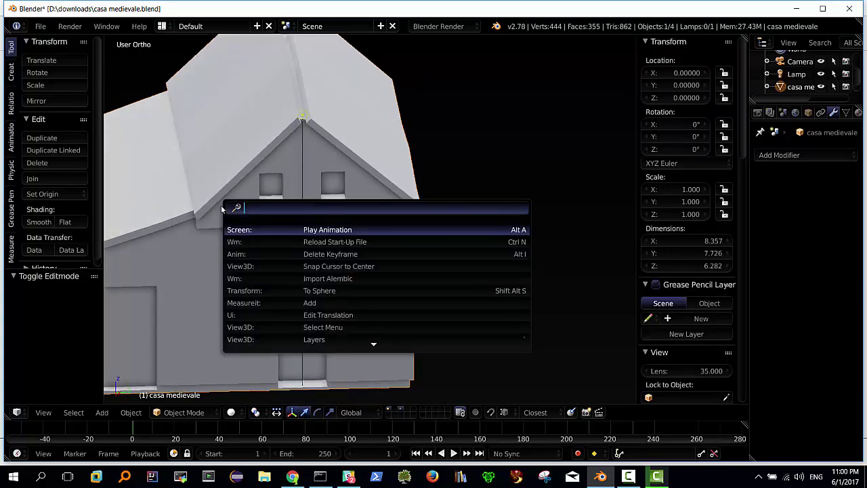
text(origin)
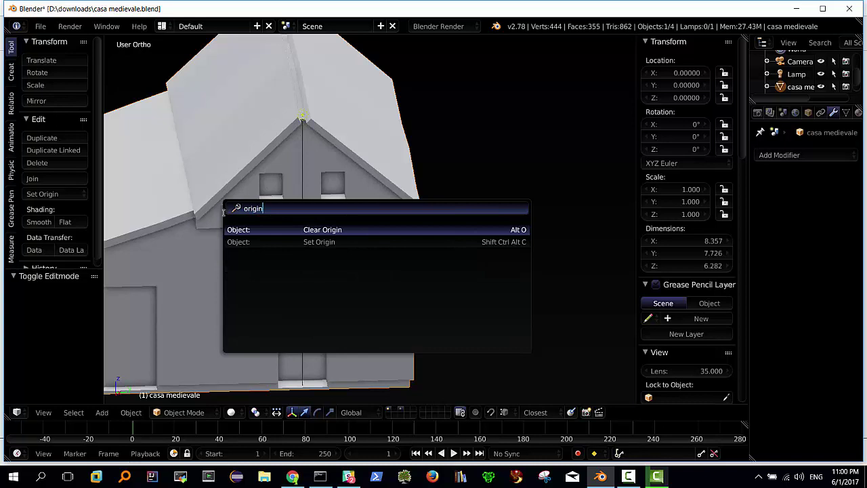
click(264, 243)
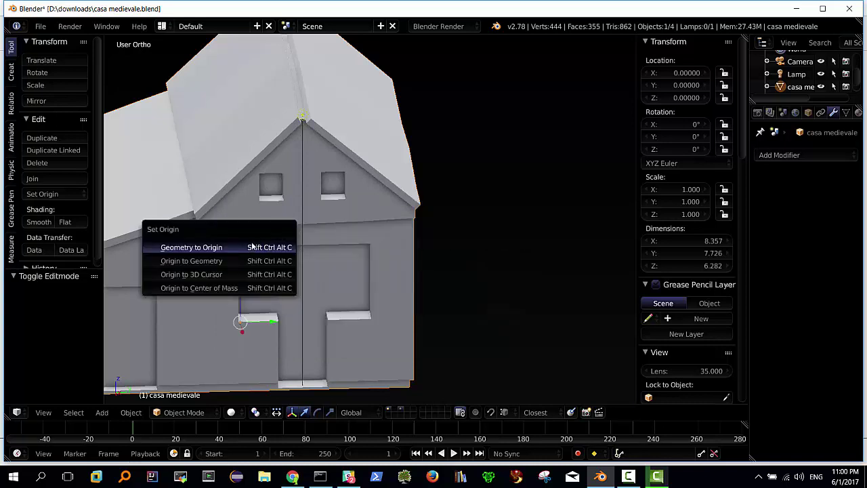
click(222, 261)
mouse_move(264, 240)
middle_down()
mouse_move(224, 238)
mouse_move(196, 221)
mouse_move(235, 209)
middle_up()
middle_drag(274, 214, 267, 240)
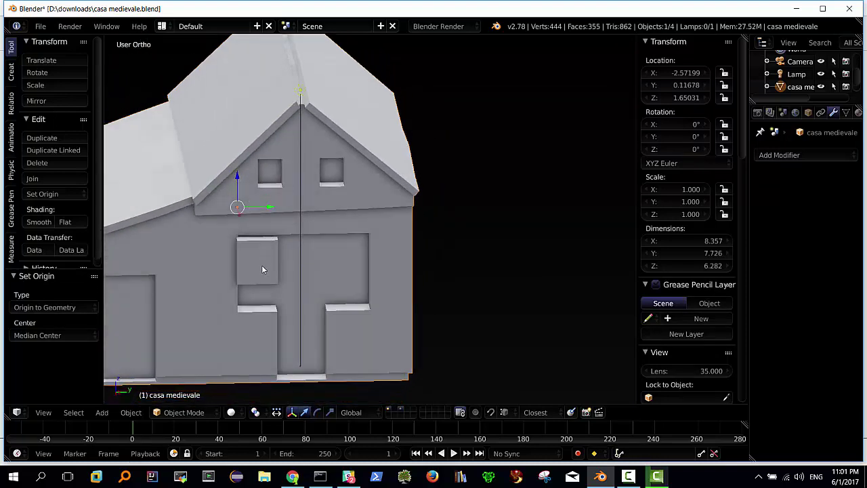
Set the finestra telaio block's origin to its geometry centre.
right_click(262, 267)
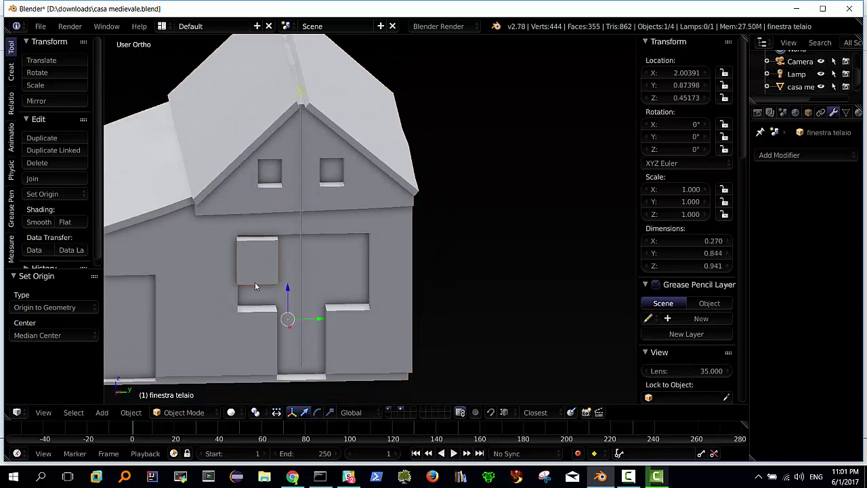
key(space)
text(Set Origi)
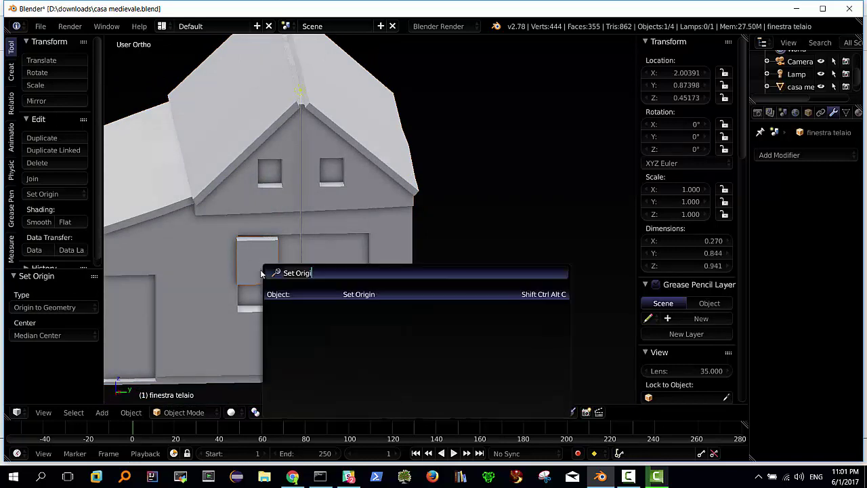
key(Return)
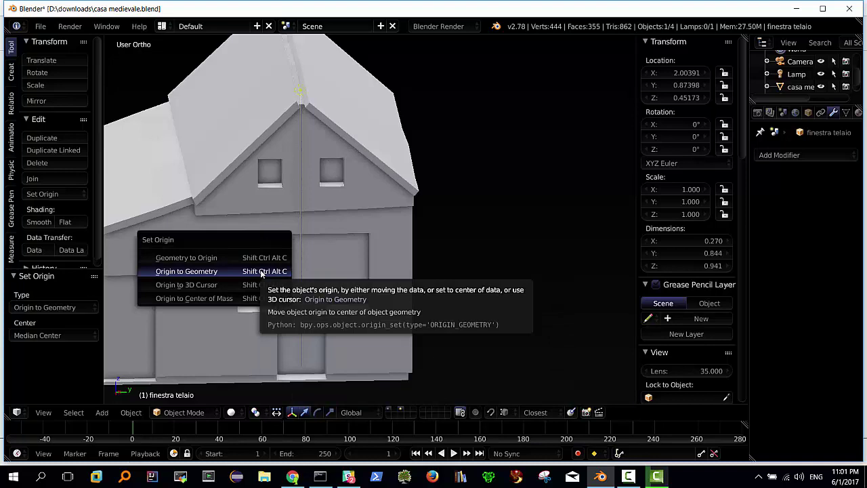
click(261, 271)
mouse_move(262, 271)
middle_down()
mouse_move(234, 271)
mouse_move(279, 261)
mouse_move(229, 271)
mouse_move(252, 271)
middle_up()
mouse_move(174, 257)
middle_down()
mouse_move(359, 240)
mouse_move(346, 212)
mouse_move(303, 261)
middle_up()
scroll(359, 241, up, 2)
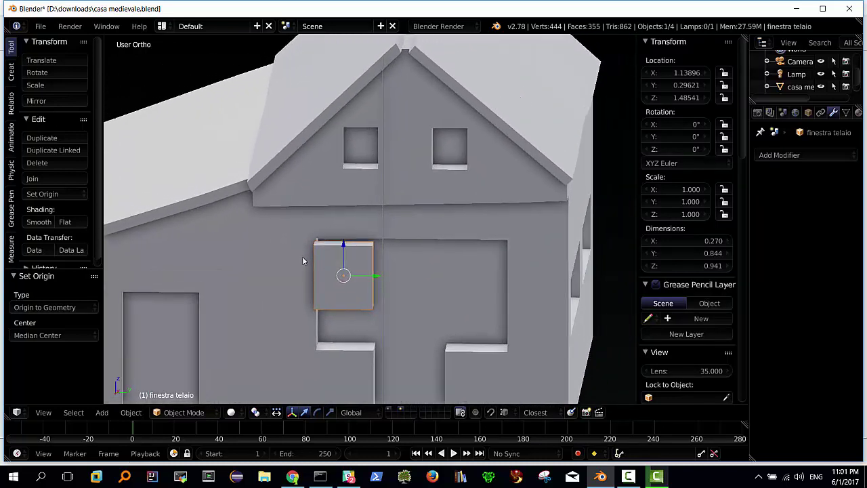
right_click(264, 228)
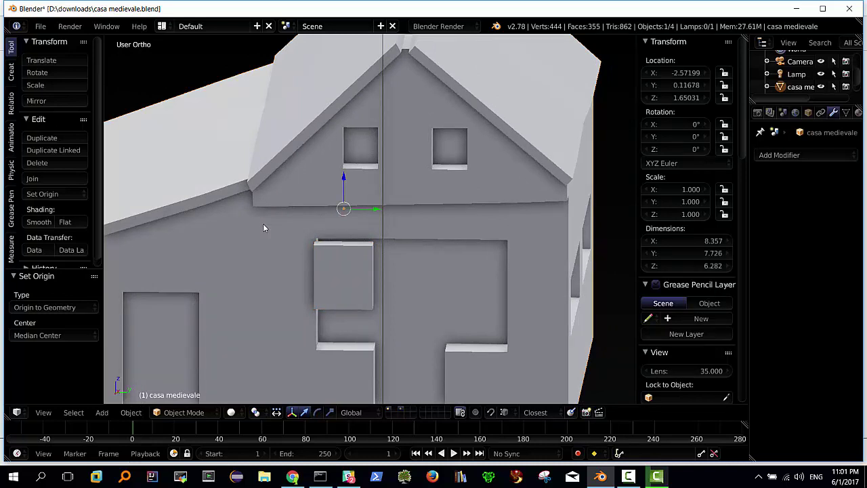
Hide the house to view the lone frame block, unhide it, then hide it again.
key(h)
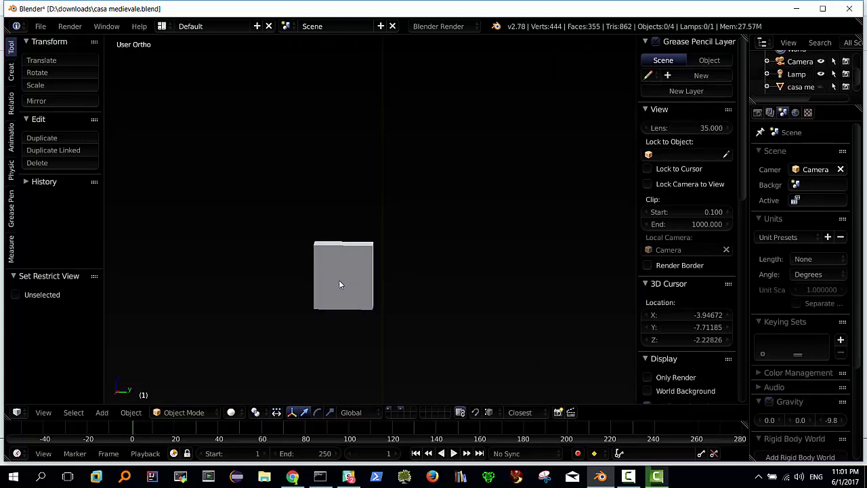
scroll(335, 277, up, 1)
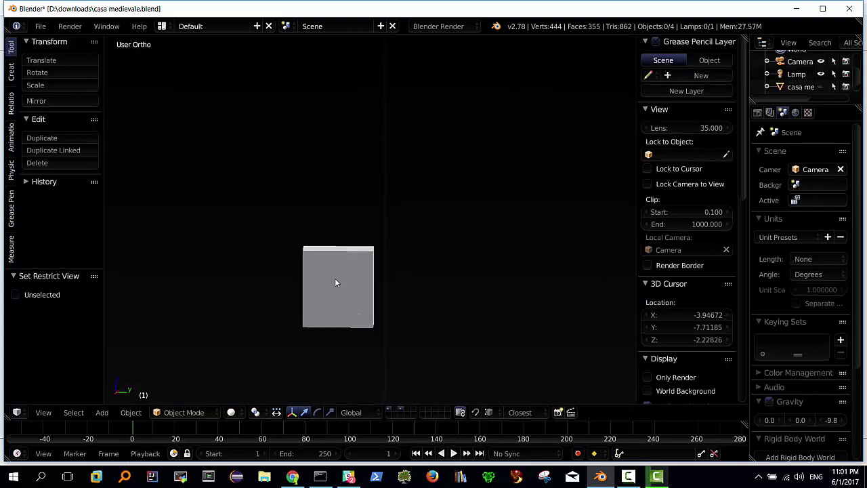
mouse_move(331, 279)
middle_down()
mouse_move(329, 257)
mouse_move(316, 295)
mouse_move(334, 284)
mouse_move(300, 275)
mouse_move(320, 283)
middle_up()
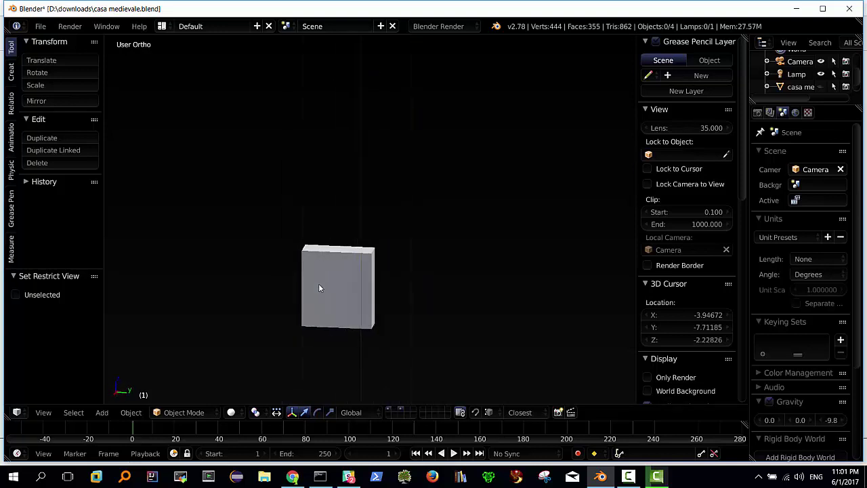
key(alt+h)
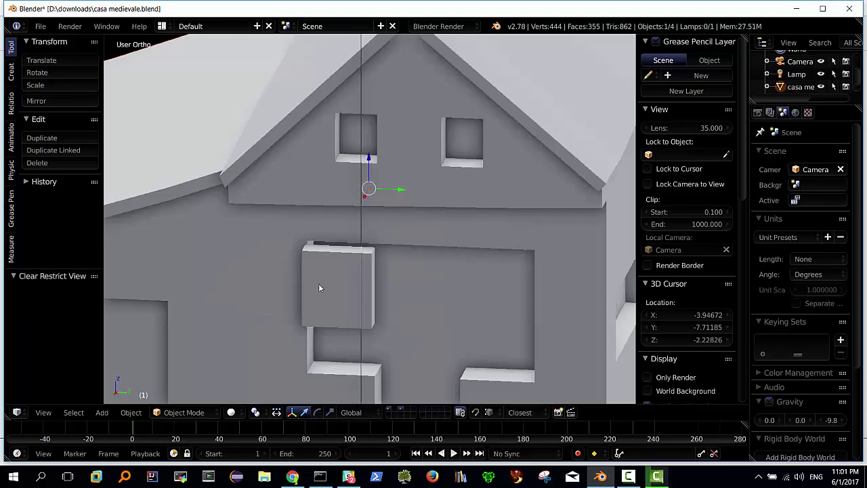
right_click(322, 186)
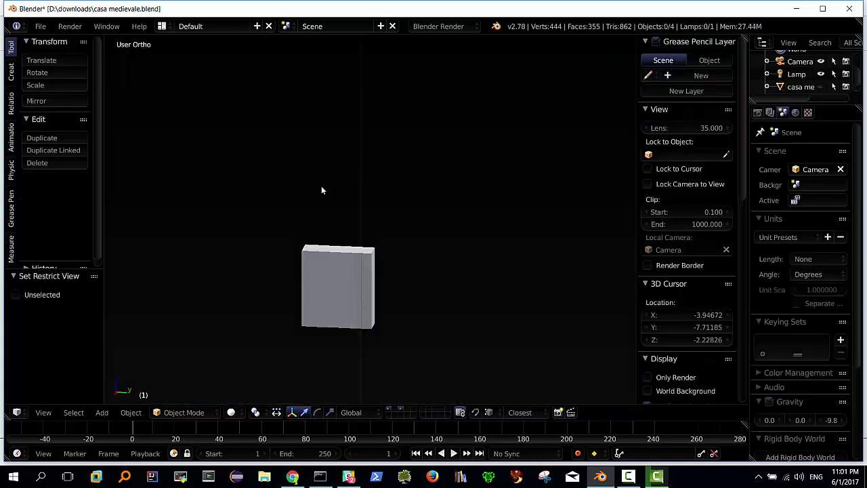
key(h)
Zoom to face the finestra telaio block's front and enter Edit Mode on it.
scroll(326, 285, up, 1)
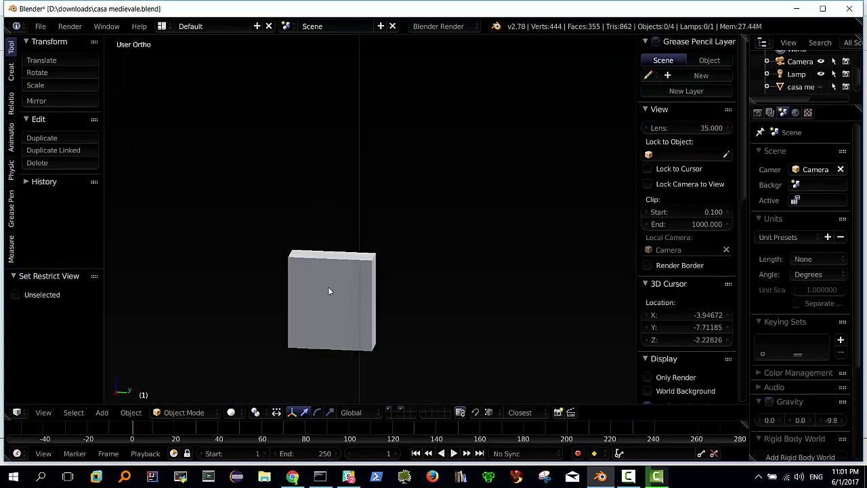
mouse_move(328, 291)
middle_down()
mouse_move(342, 215)
mouse_move(310, 228)
mouse_move(333, 207)
mouse_move(322, 224)
mouse_move(329, 209)
mouse_move(238, 223)
mouse_move(349, 220)
middle_up()
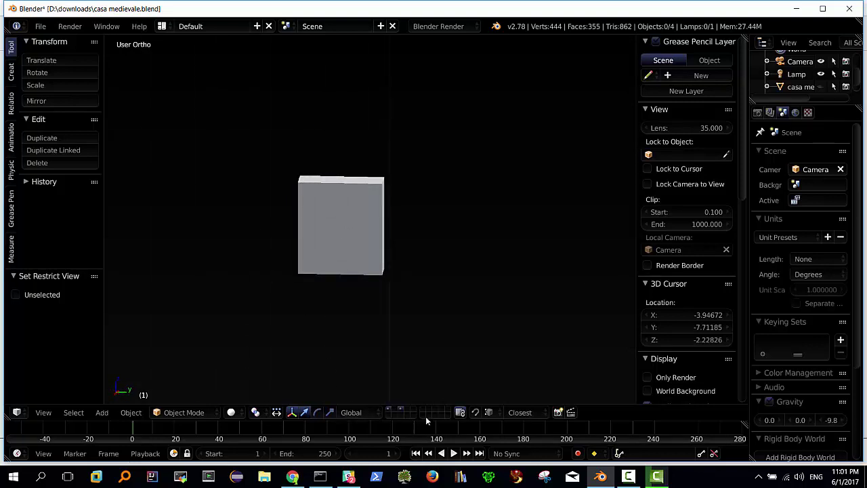
click(487, 410)
right_click(334, 233)
key(Tab)
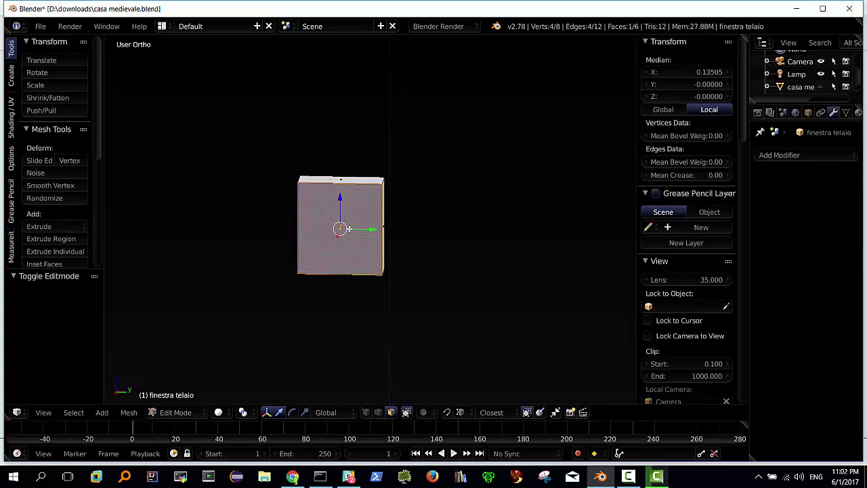
mouse_move(383, 221)
middle_down()
mouse_move(254, 223)
mouse_move(296, 237)
middle_up()
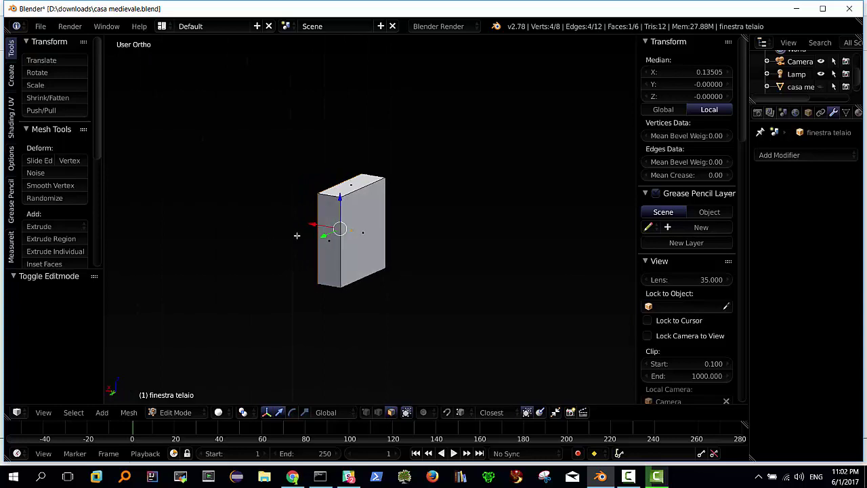
shift+right_click(369, 231)
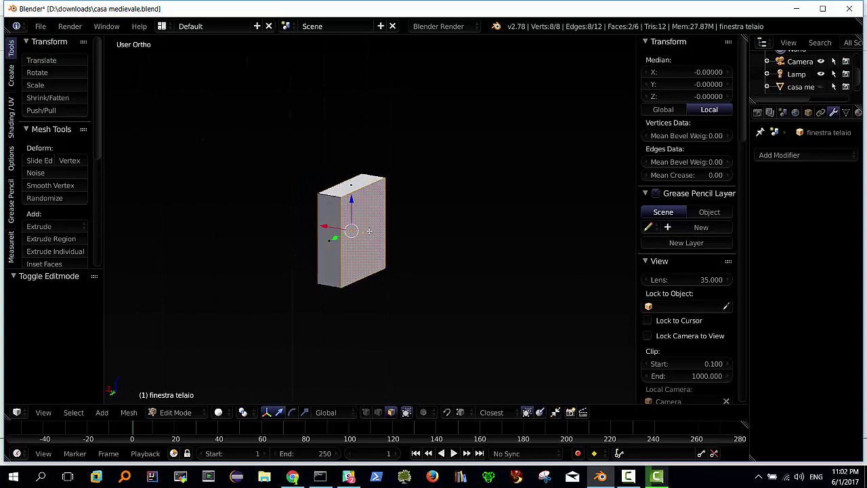
key(x)
click(368, 231)
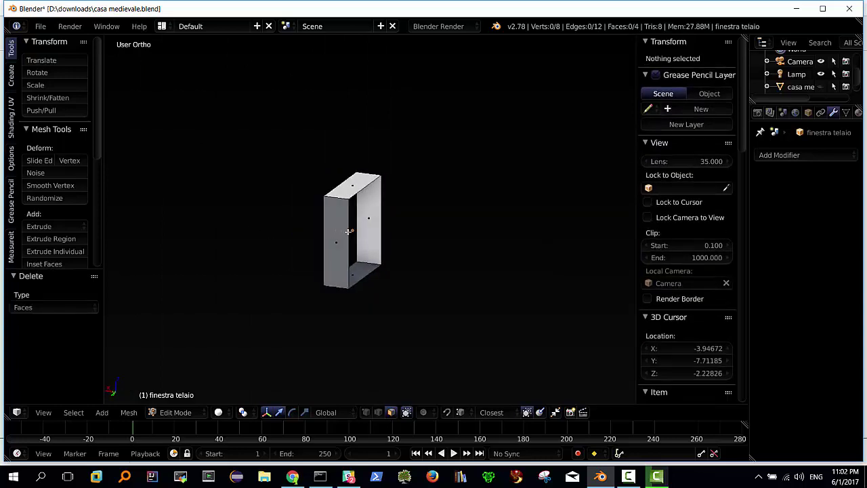
mouse_move(348, 232)
middle_down()
mouse_move(416, 237)
mouse_move(427, 227)
mouse_move(417, 227)
middle_up()
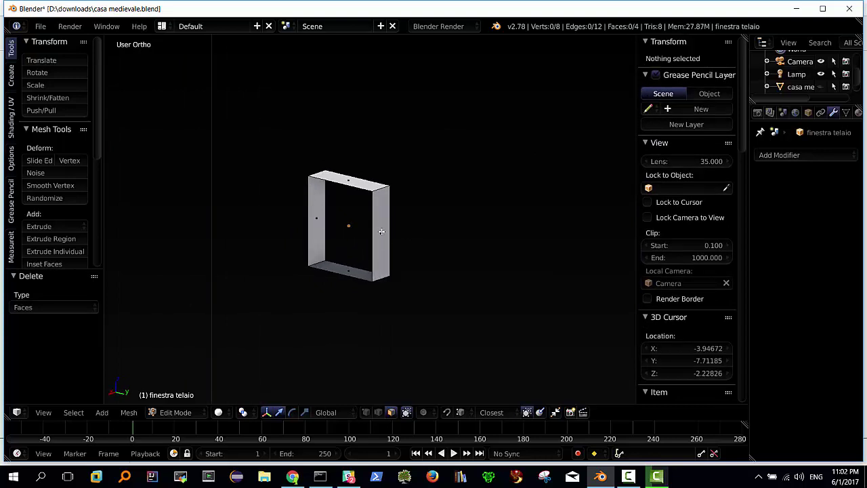
right_click(381, 232)
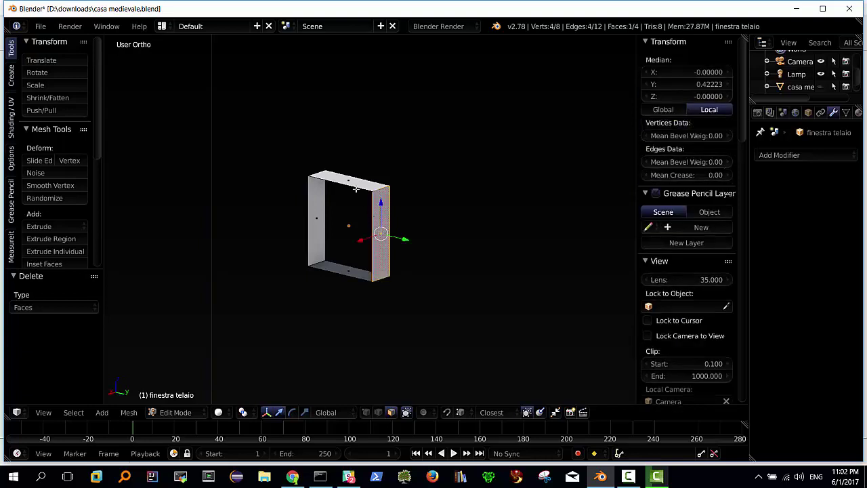
middle_drag(352, 197, 383, 193)
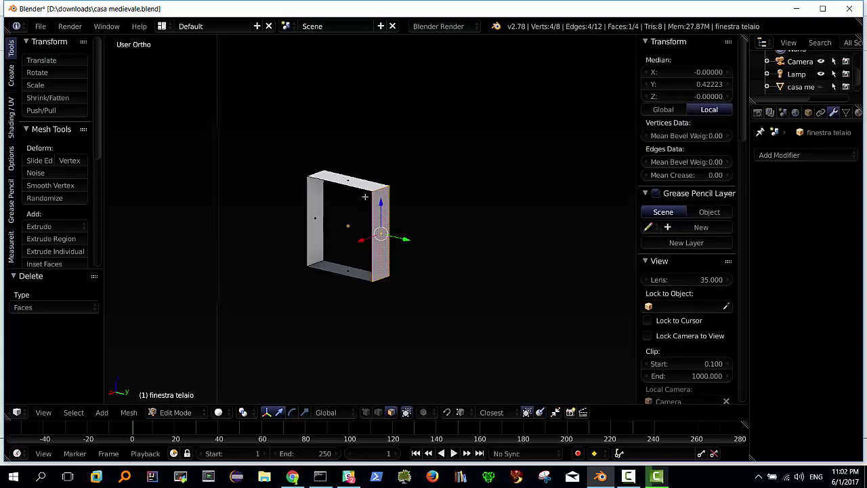
key(3)
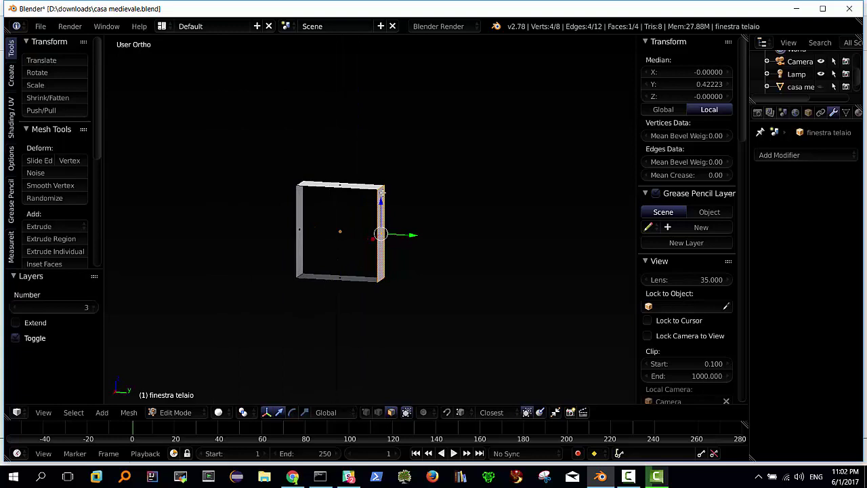
key(KP_3)
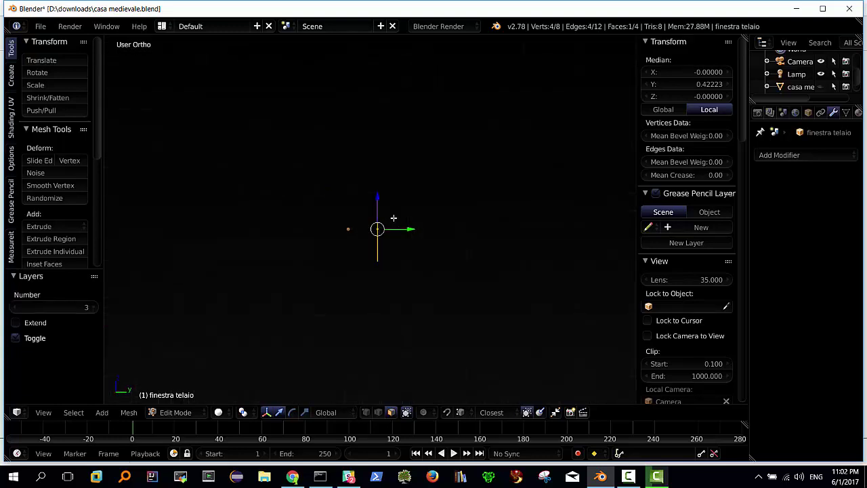
middle_drag(382, 195, 391, 217)
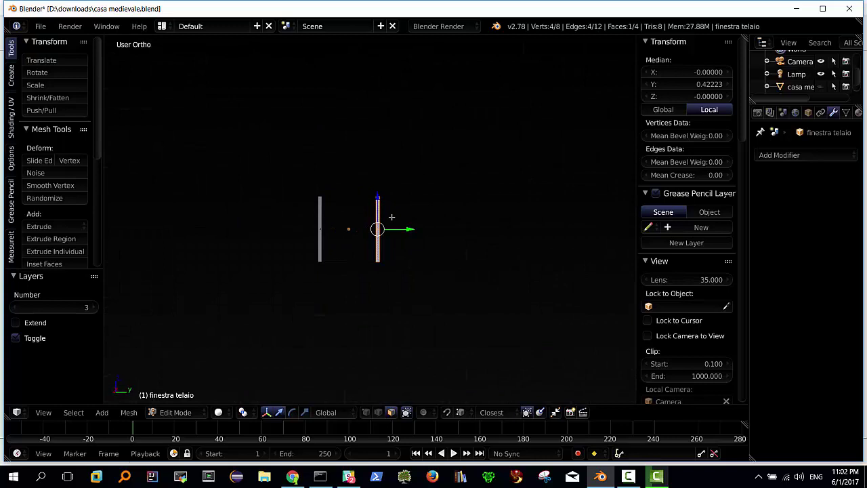
mouse_move(394, 217)
middle_down()
mouse_move(380, 227)
mouse_move(390, 241)
middle_up()
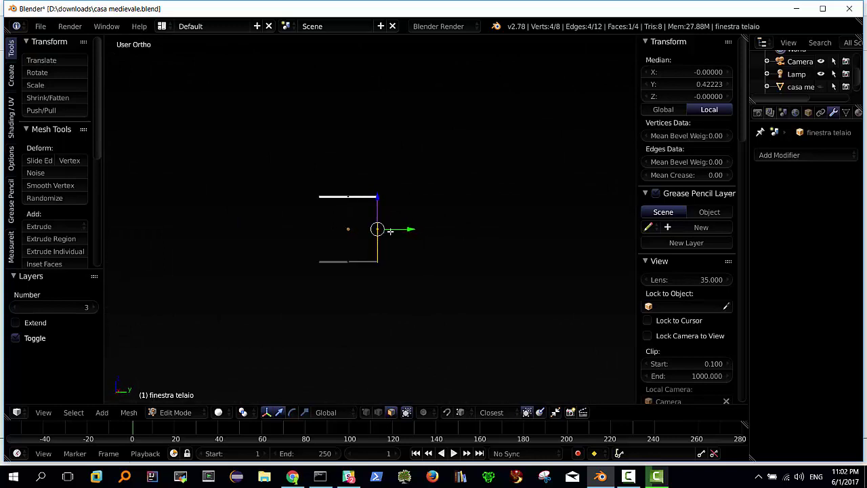
Extrude the whole frame mesh and scale it 1.259 along Y and 1.221 along Z.
key(a)
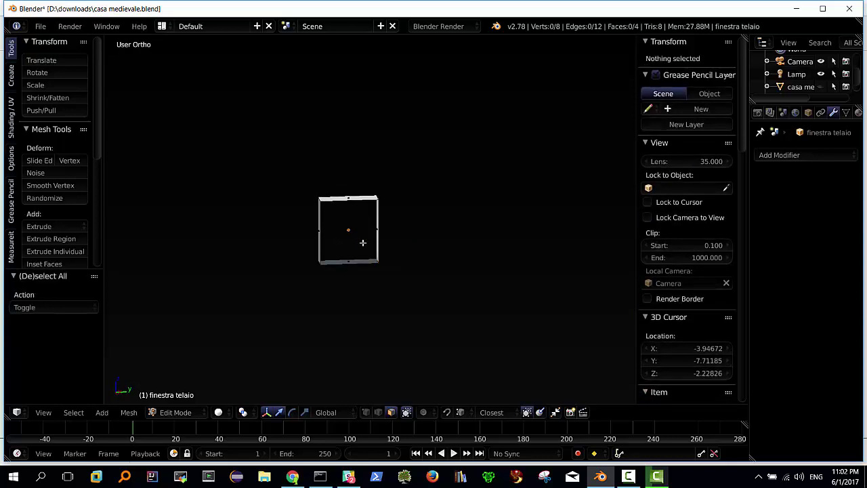
key(a)
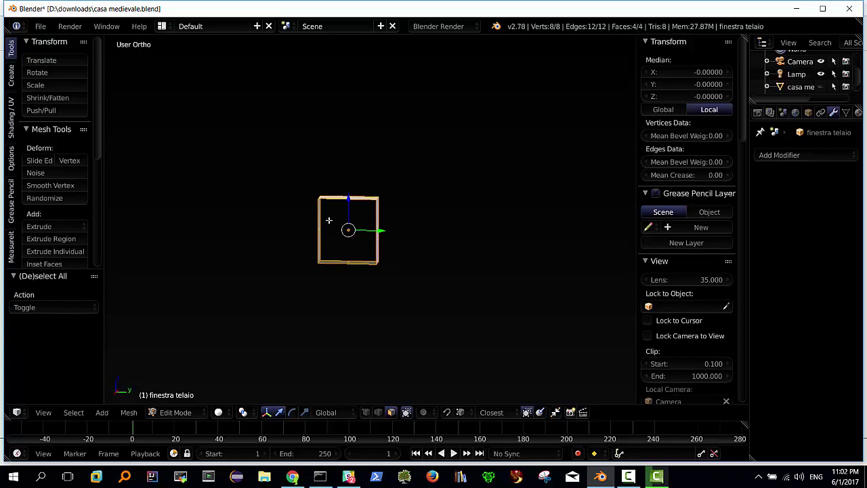
key(e)
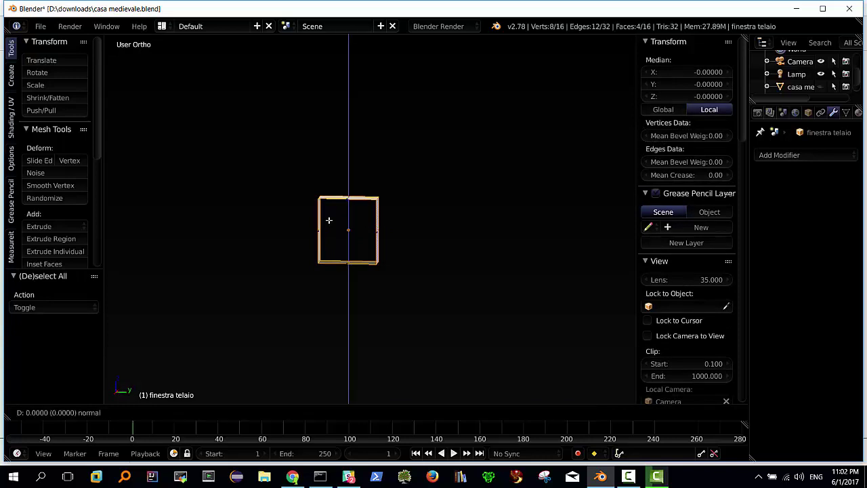
key(s)
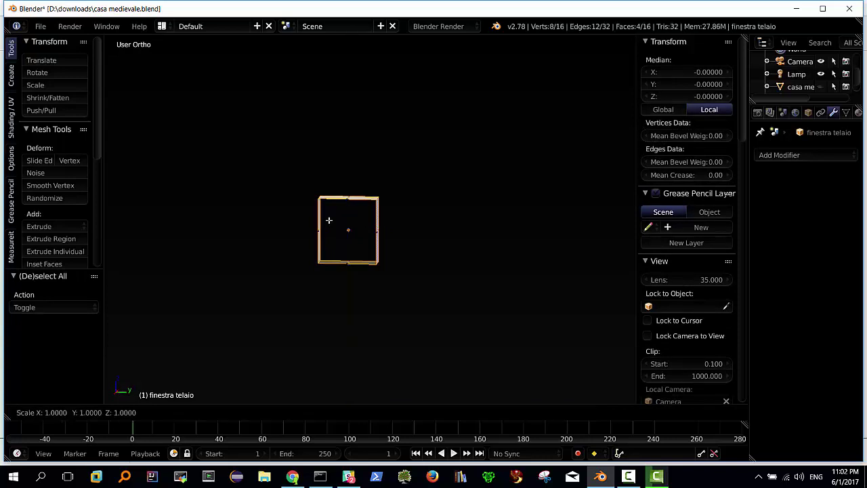
key(y)
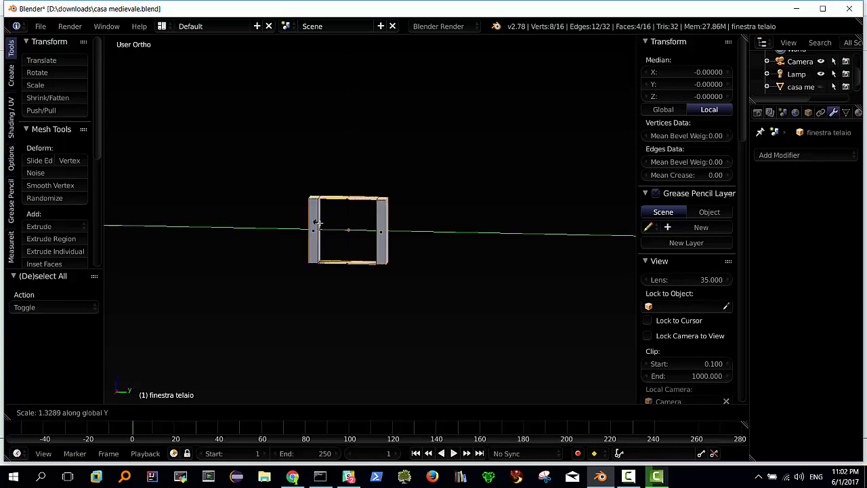
click(322, 225)
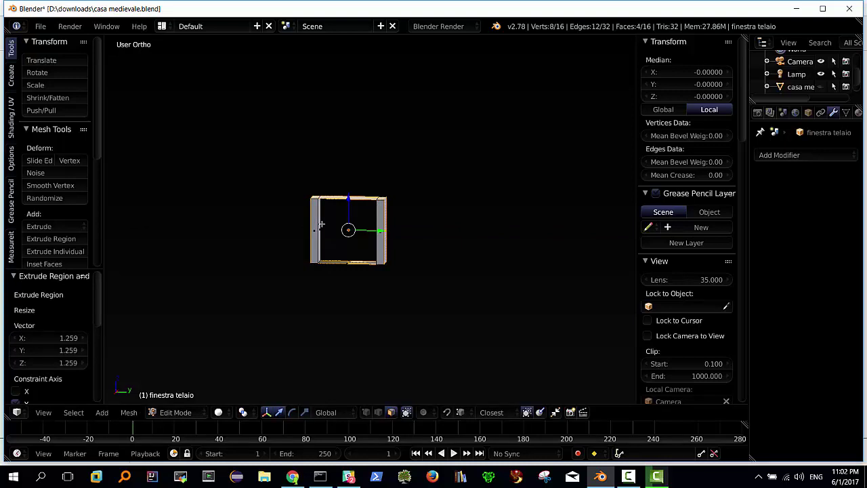
key(s)
key(z)
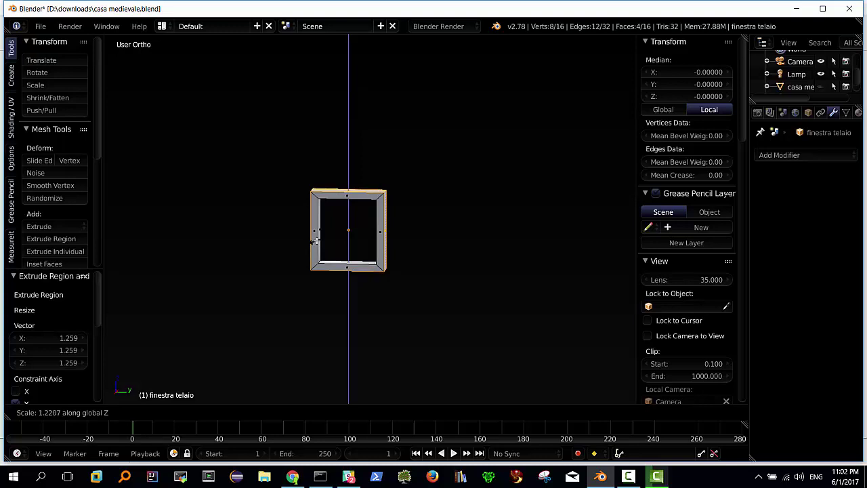
click(316, 241)
mouse_move(345, 230)
middle_down()
mouse_move(342, 253)
mouse_move(347, 231)
mouse_move(369, 233)
mouse_move(355, 220)
mouse_move(259, 227)
mouse_move(348, 228)
mouse_move(335, 220)
middle_up()
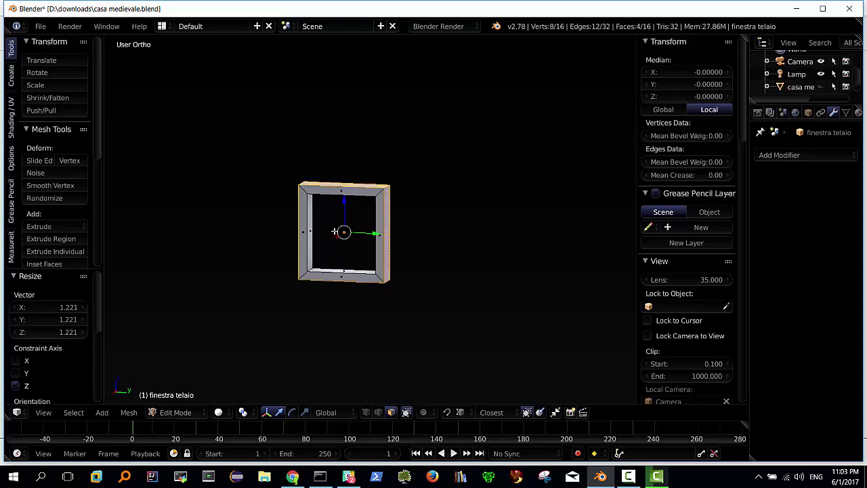
Zoom in on the frame and turn on face normals in the Mesh Display panel.
scroll(332, 227, up, 1)
scroll(330, 231, up, 1)
scroll(324, 232, up, 1)
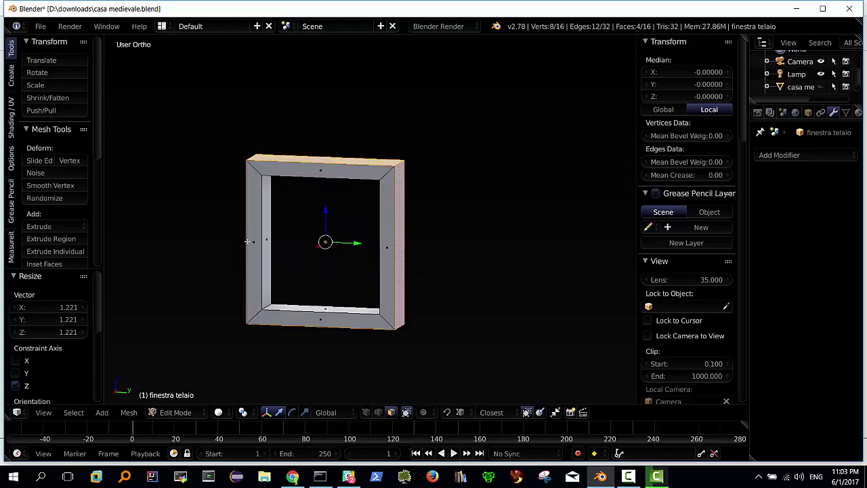
middle_drag(257, 237, 406, 242)
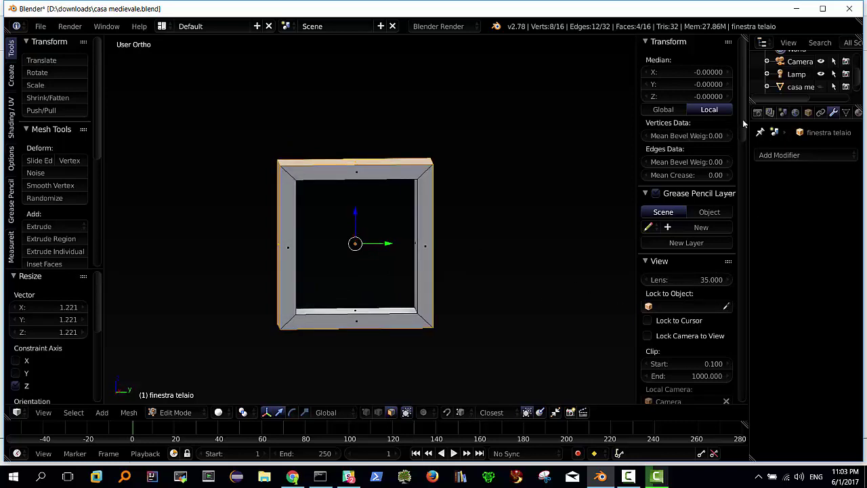
mouse_move(743, 124)
mouse_down()
mouse_move(714, 366)
mouse_move(682, 340)
mouse_up()
click(671, 309)
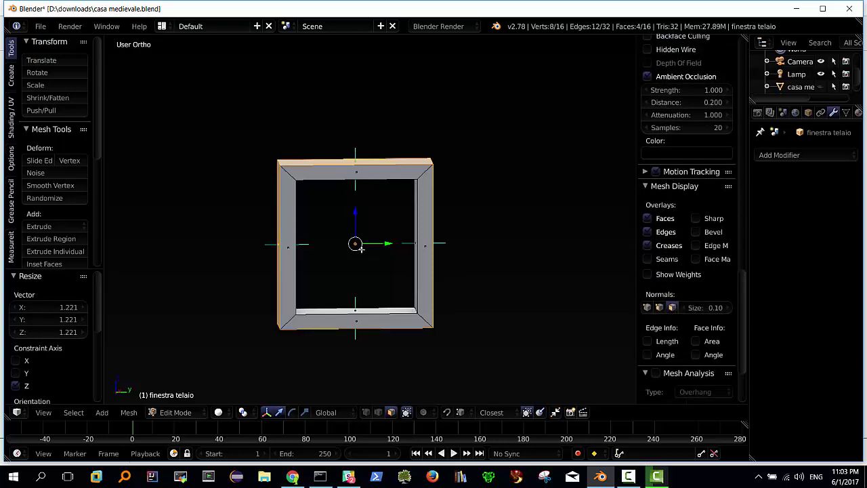
Orbit to inspect the frame's other side, reveal hidden geometry and return to Object Mode.
mouse_move(363, 249)
middle_down()
mouse_move(407, 254)
mouse_move(406, 265)
middle_up()
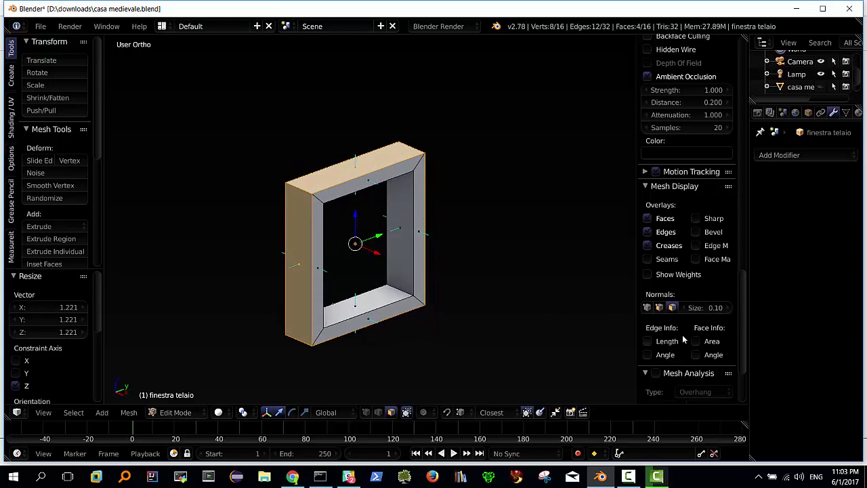
mouse_move(343, 255)
middle_down()
mouse_move(422, 246)
mouse_move(441, 215)
mouse_move(428, 243)
mouse_move(294, 260)
mouse_move(326, 231)
mouse_move(291, 266)
mouse_move(335, 206)
mouse_move(296, 246)
mouse_move(335, 242)
middle_up()
scroll(286, 236, down, 2)
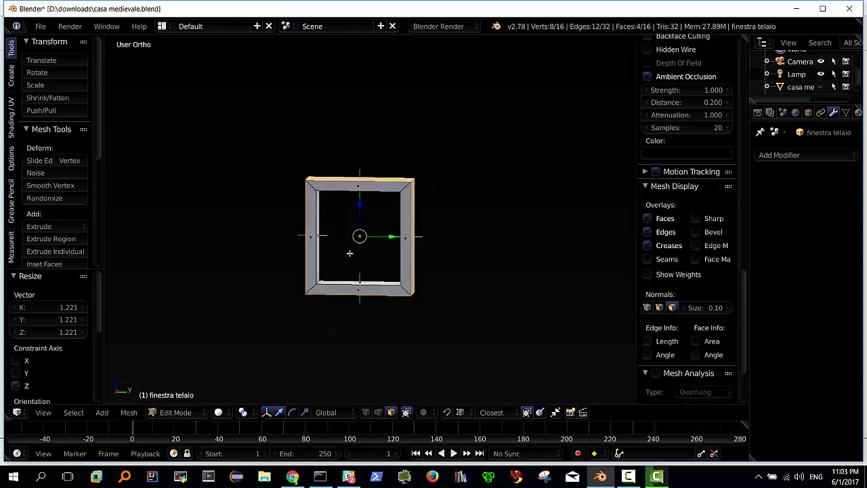
key(alt+h)
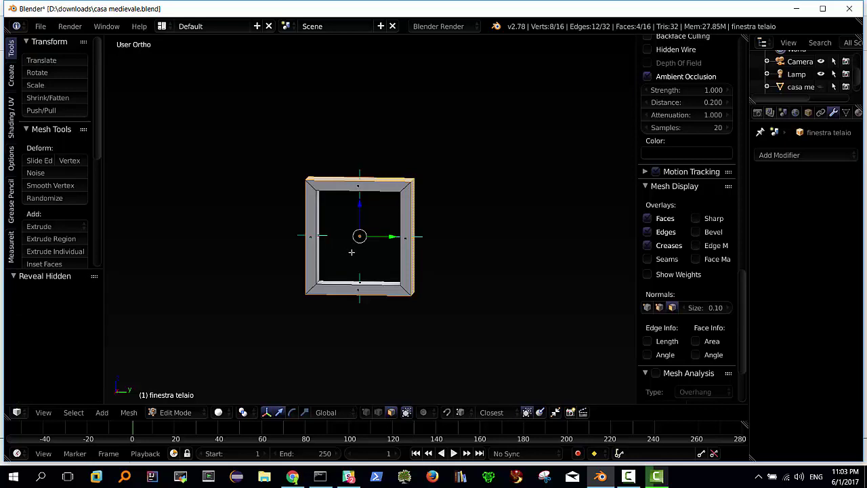
key(Tab)
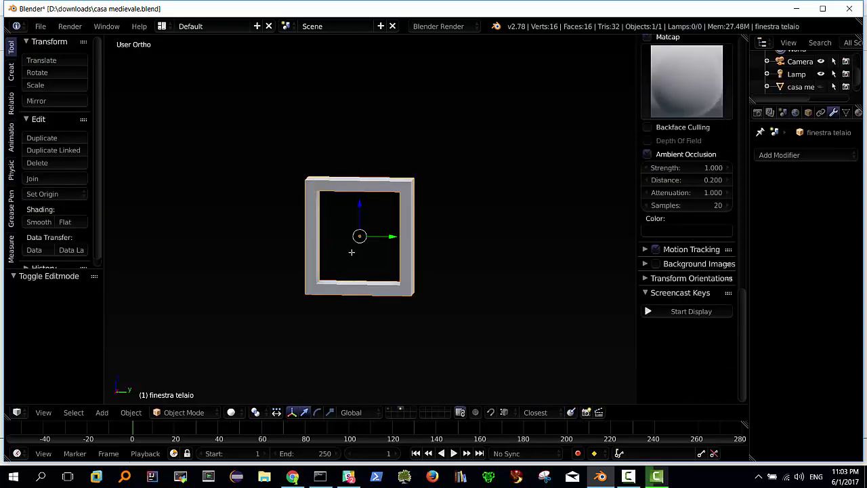
Reveal all hidden objects with Alt+H in Object Mode.
key(alt+h)
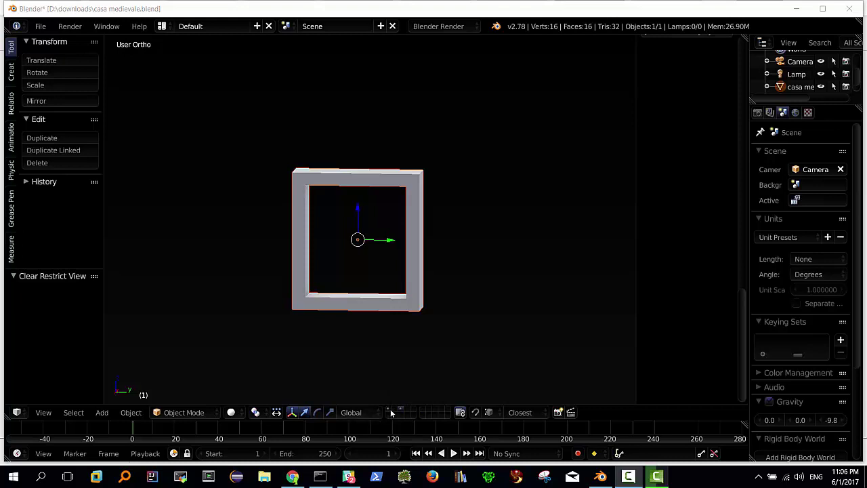
Toggle layer visibility to show the house alongside the window frame, then the frame alone.
shift+click(391, 410)
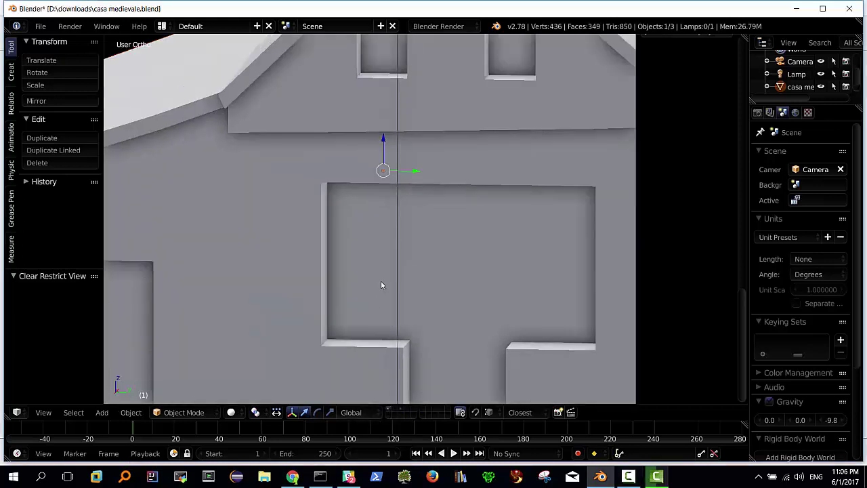
scroll(379, 283, down, 3)
scroll(375, 290, down, 1)
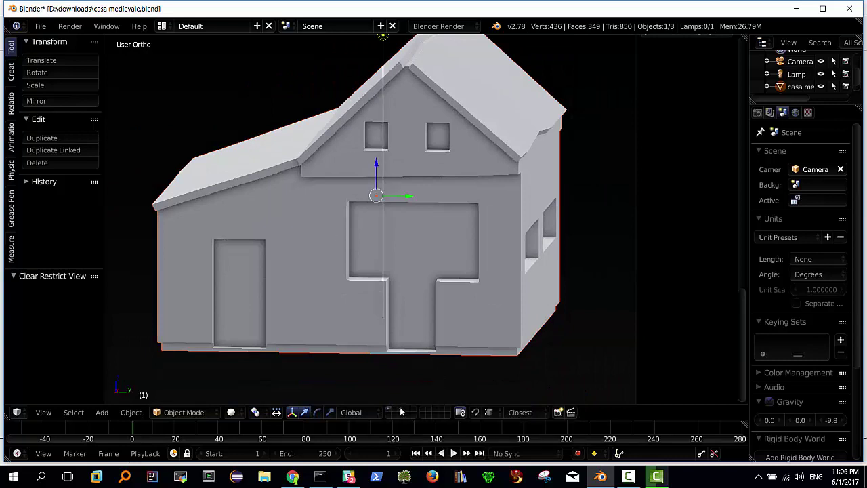
click(401, 411)
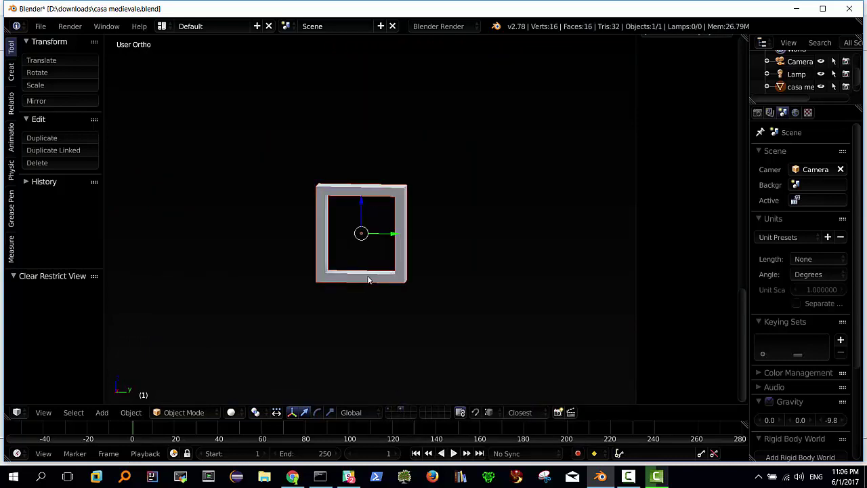
scroll(368, 278, up, 1)
scroll(368, 277, up, 2)
scroll(371, 282, down, 1)
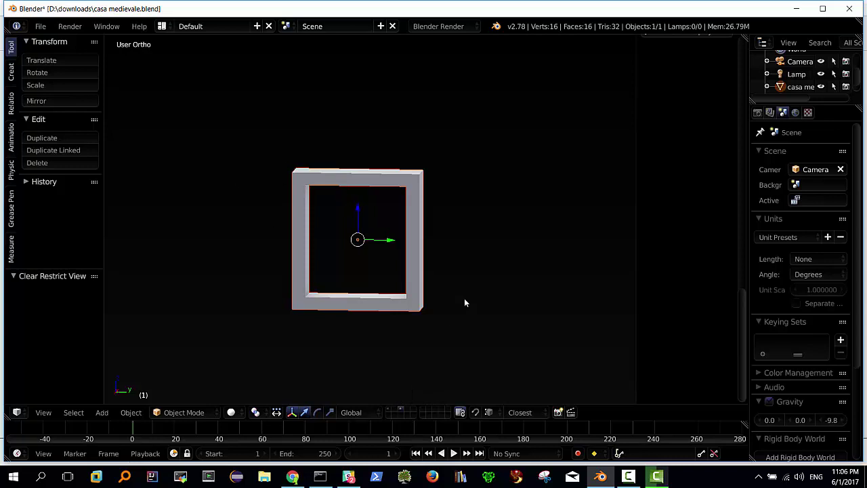
Show layer 1 with the house, try moving an object along X, and undo it.
key(1)
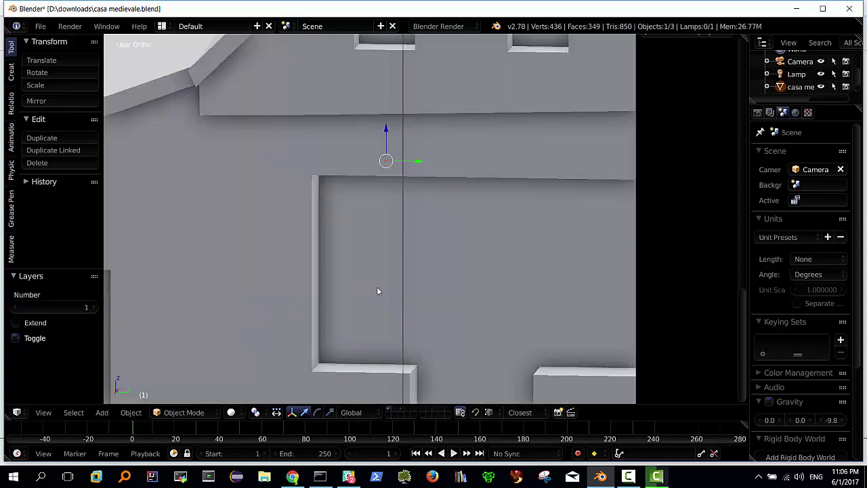
scroll(391, 267, down, 3)
scroll(391, 267, down, 2)
mouse_move(385, 218)
middle_down()
mouse_move(392, 221)
mouse_move(365, 238)
mouse_move(343, 240)
middle_up()
key(g)
key(x)
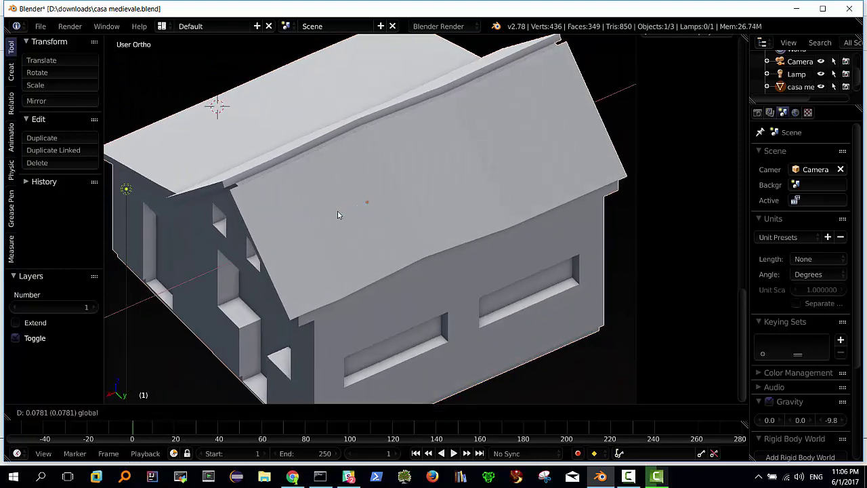
click(361, 202)
key(ctrl+z)
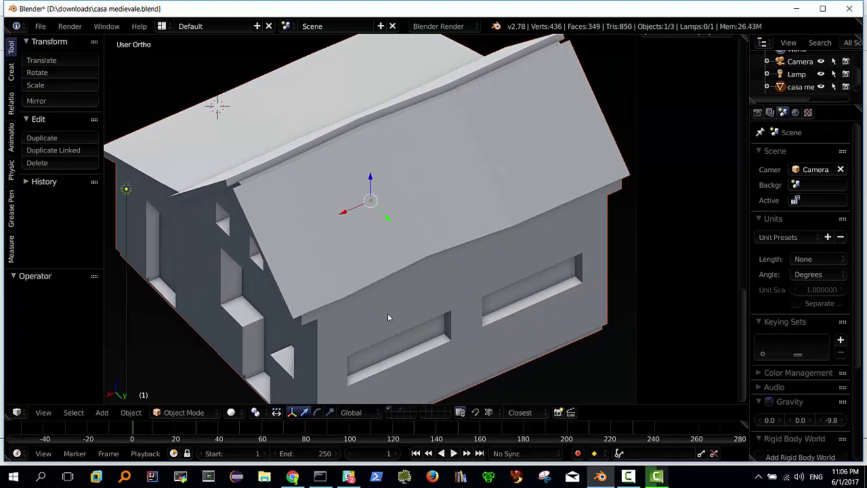
mouse_move(358, 229)
middle_down()
mouse_move(430, 144)
mouse_move(434, 107)
mouse_move(420, 143)
mouse_move(445, 176)
mouse_move(408, 197)
middle_up()
scroll(408, 196, up, 1)
Move the window frame to layer 1 and display the house layer alongside it.
click(399, 410)
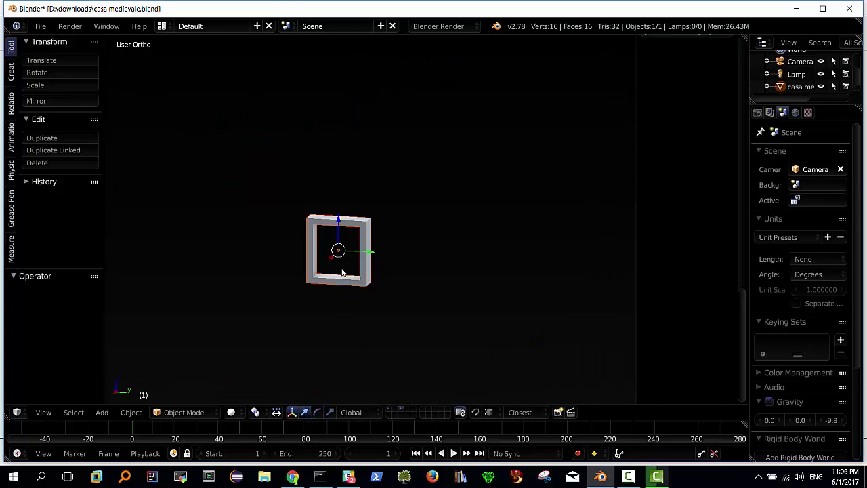
key(m)
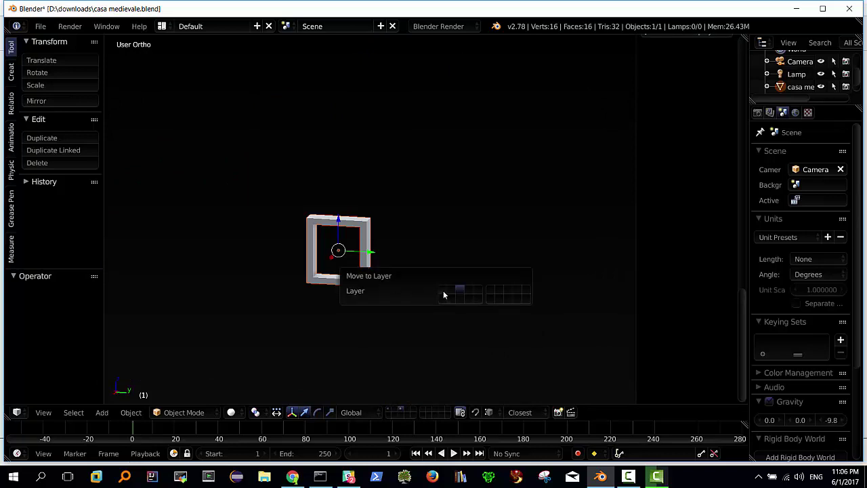
click(439, 288)
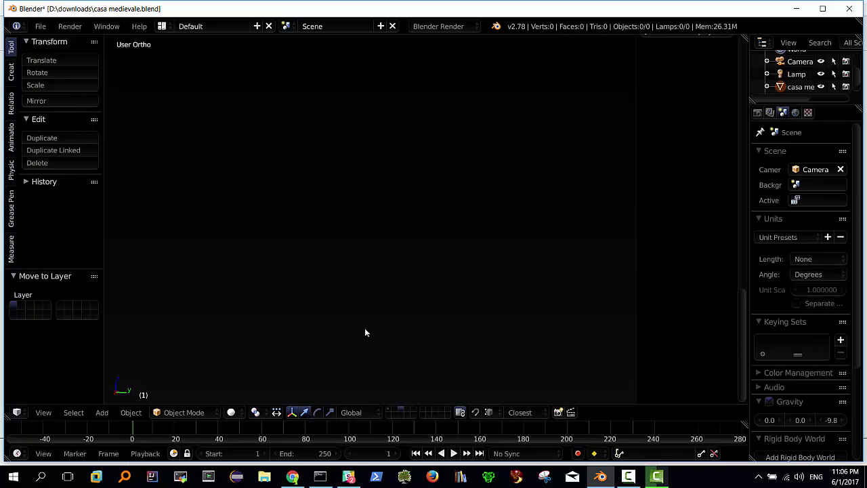
click(389, 408)
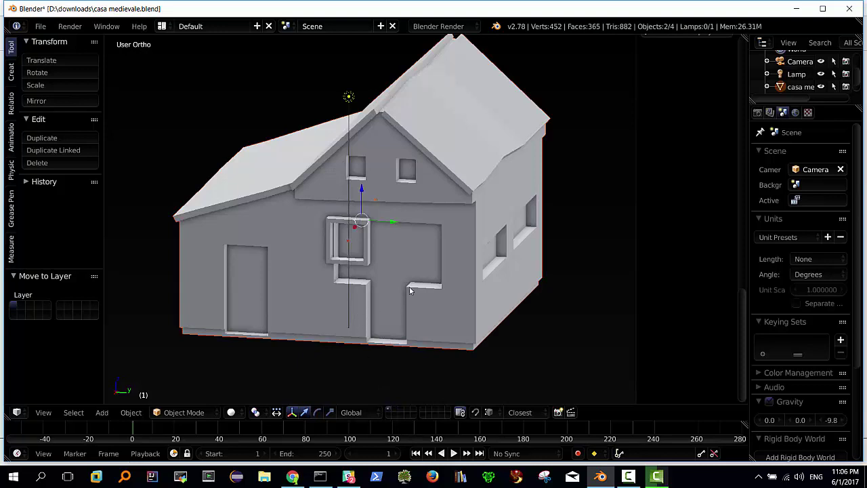
middle_drag(410, 286, 419, 286)
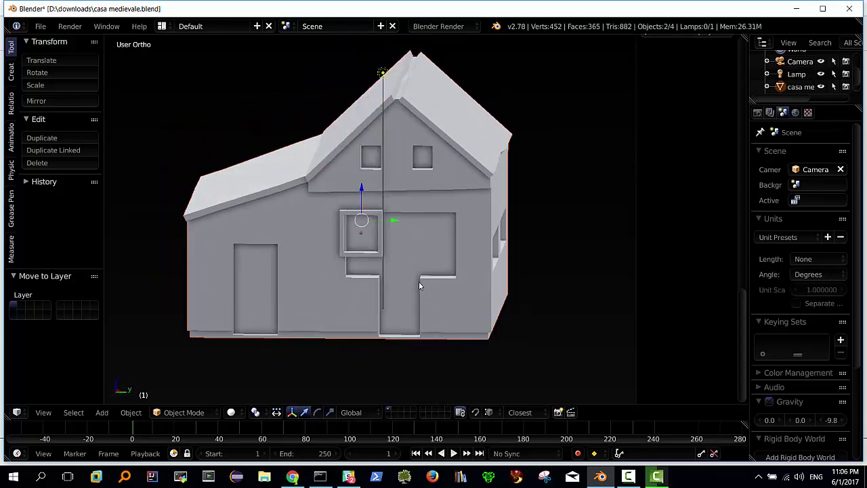
Select the window frame and lower it 0.550 along Z into the facade opening.
scroll(416, 285, up, 1)
scroll(414, 285, up, 3)
scroll(414, 285, up, 1)
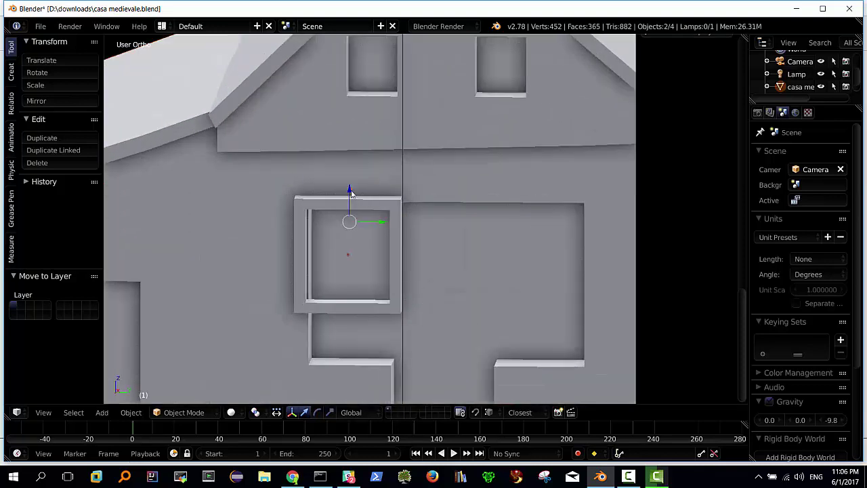
drag(351, 193, 353, 192)
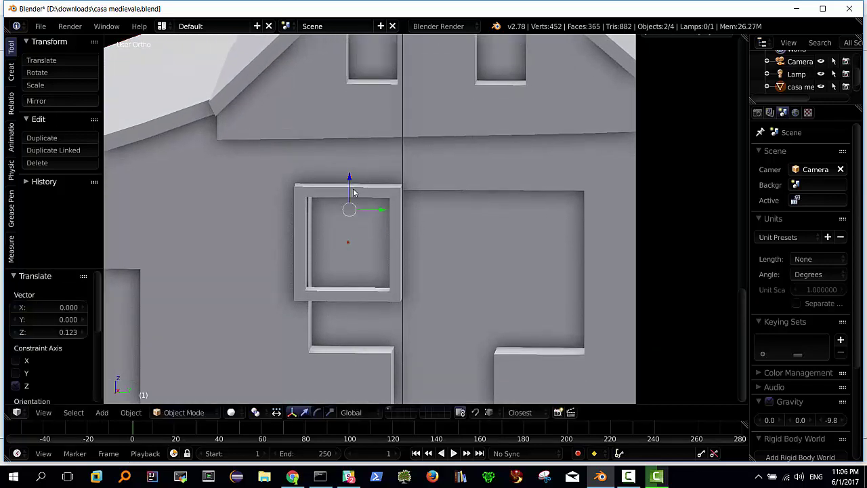
right_click(371, 190)
key(n)
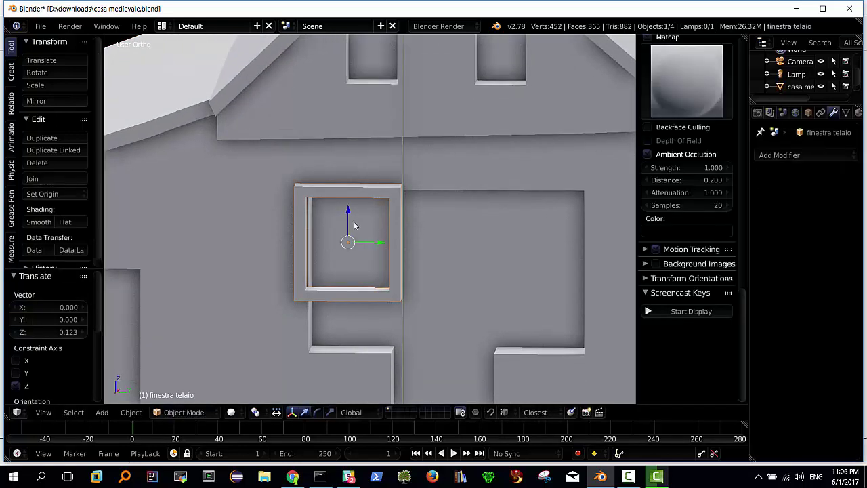
mouse_move(349, 211)
mouse_down()
mouse_move(348, 265)
mouse_move(361, 288)
mouse_up()
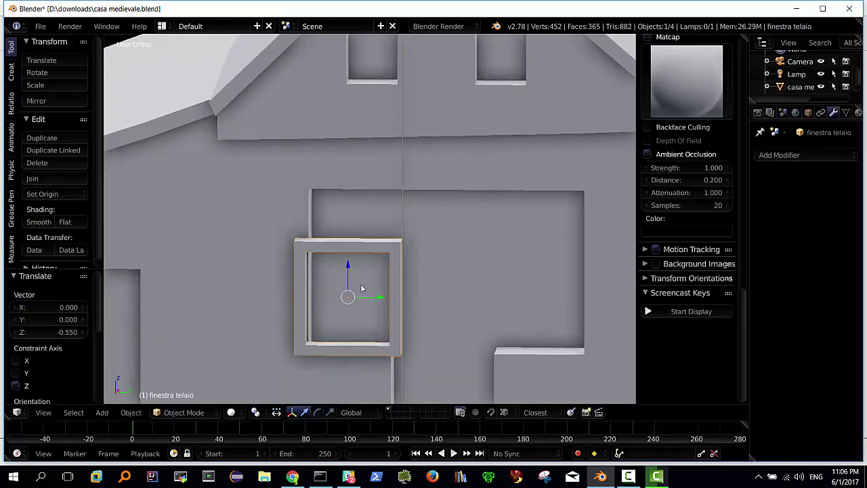
mouse_move(361, 289)
middle_down()
mouse_move(377, 280)
mouse_move(357, 287)
middle_up()
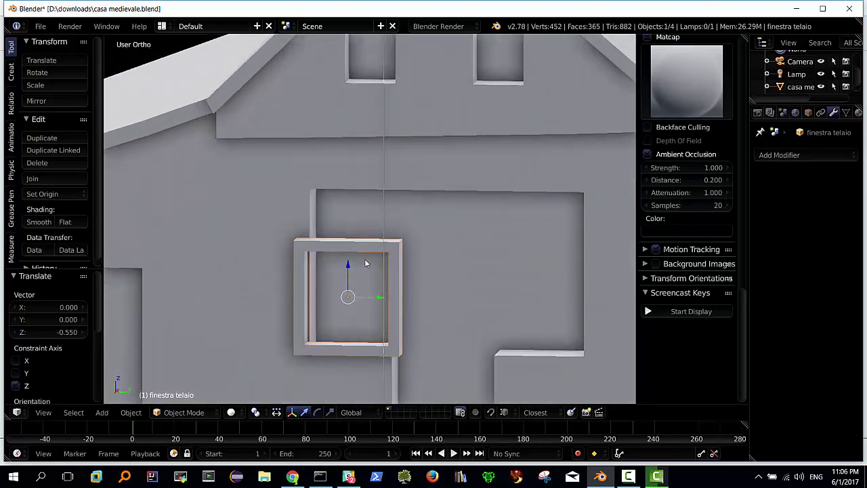
middle_drag(354, 252, 335, 254)
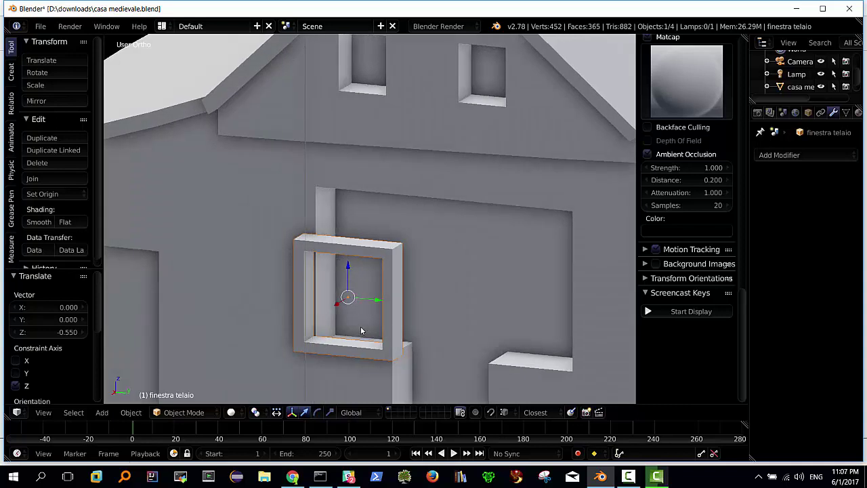
Scale the window frame to 0.779 along Z and 0.747 along Y.
key(s)
key(z)
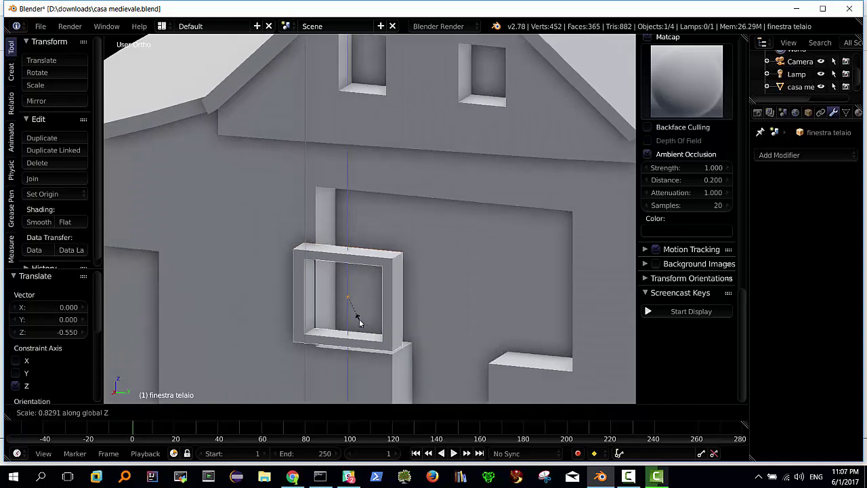
click(359, 324)
middle_drag(377, 316, 404, 309)
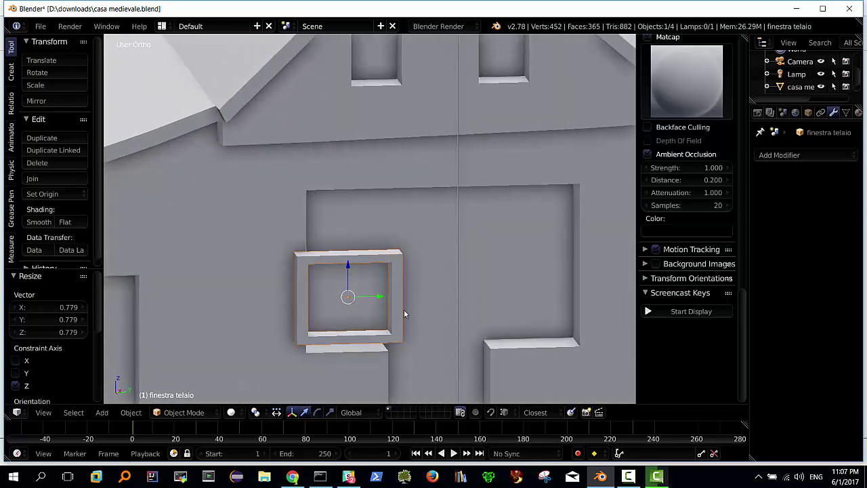
key(s)
key(y)
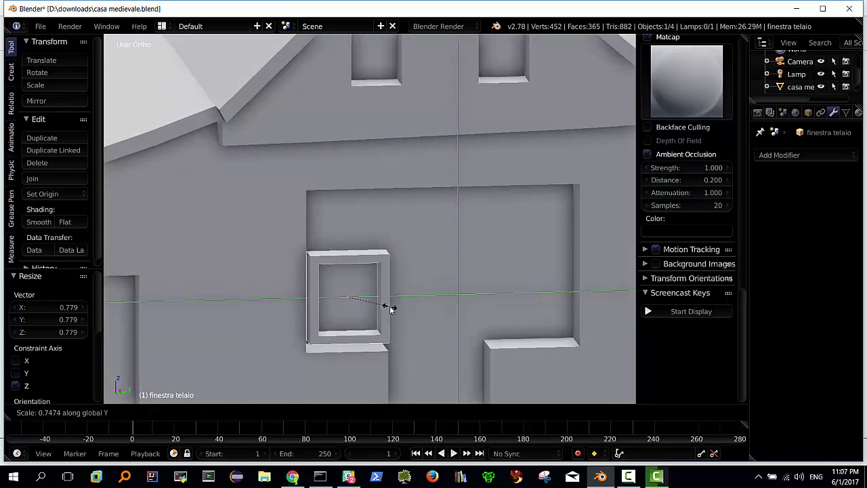
click(391, 308)
Shift the window frame -0.294 along X and check it from the front view.
middle_drag(349, 301, 335, 308)
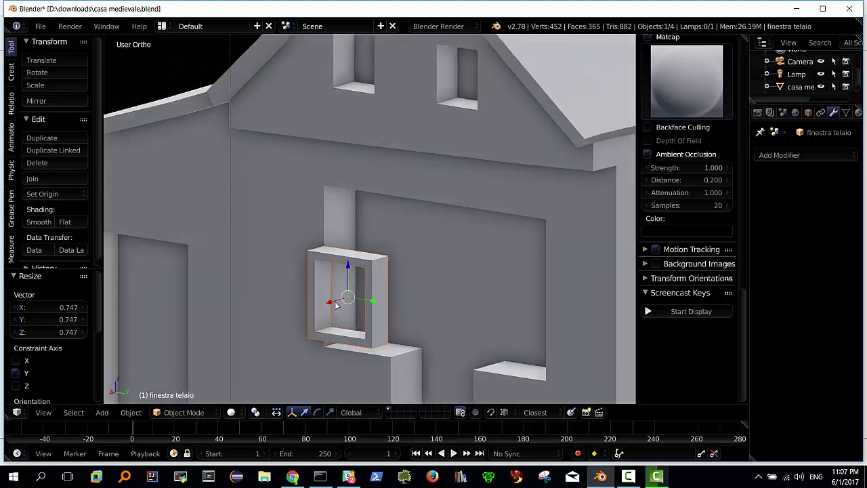
key(g)
key(x)
click(377, 313)
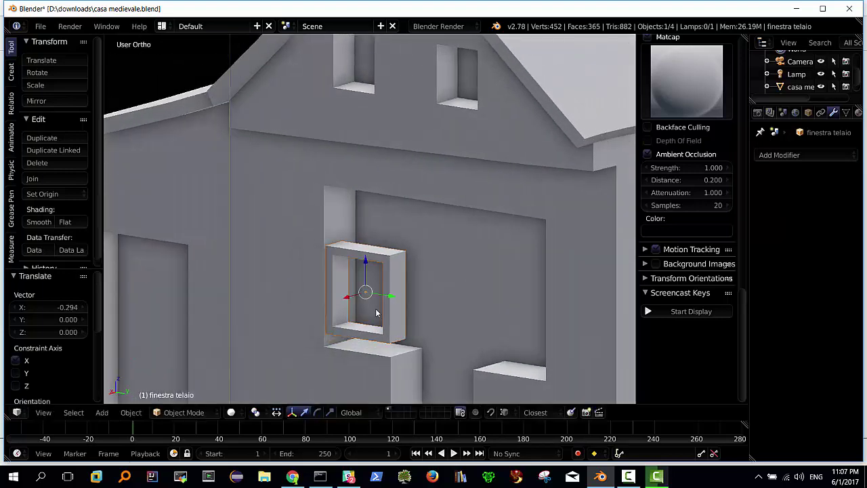
key(KP_1)
Lower the window frame slightly along Z and orbit to check its fit.
key(g)
key(z)
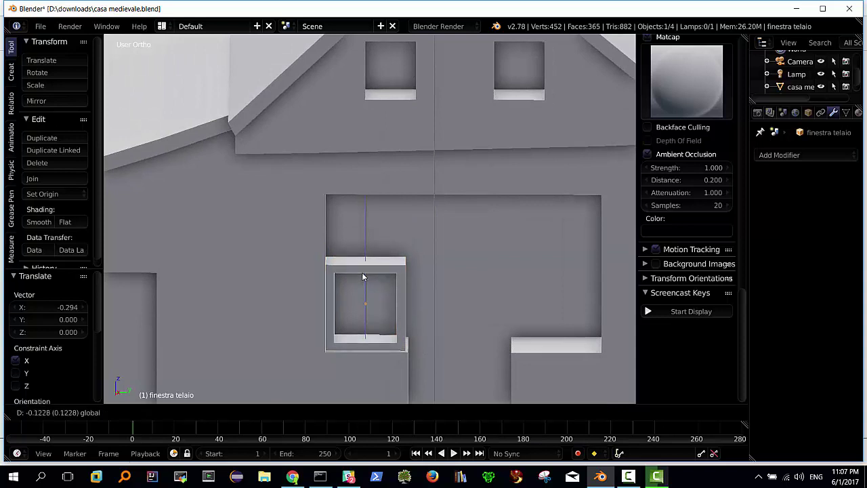
click(365, 283)
middle_drag(376, 293, 359, 288)
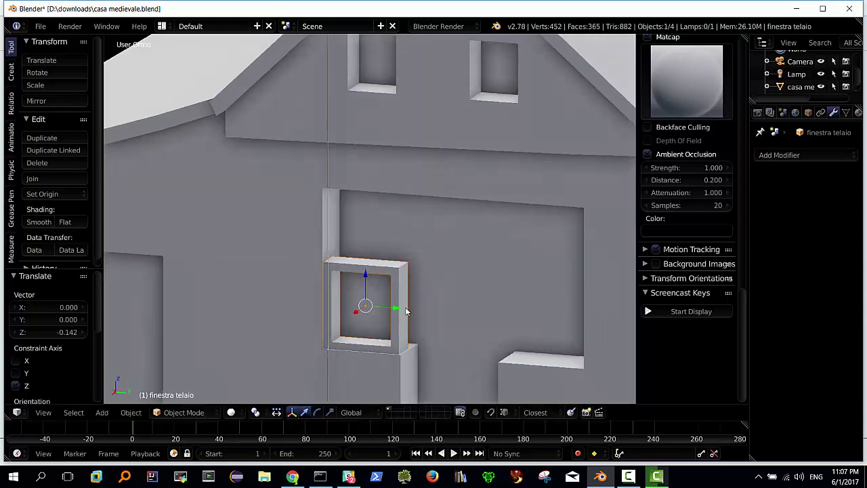
mouse_move(405, 309)
middle_down()
mouse_move(393, 302)
mouse_move(409, 304)
mouse_move(416, 356)
mouse_move(388, 332)
middle_up()
Widen the frame to 1.031 along Y and shift it slightly along Y.
key(s)
key(y)
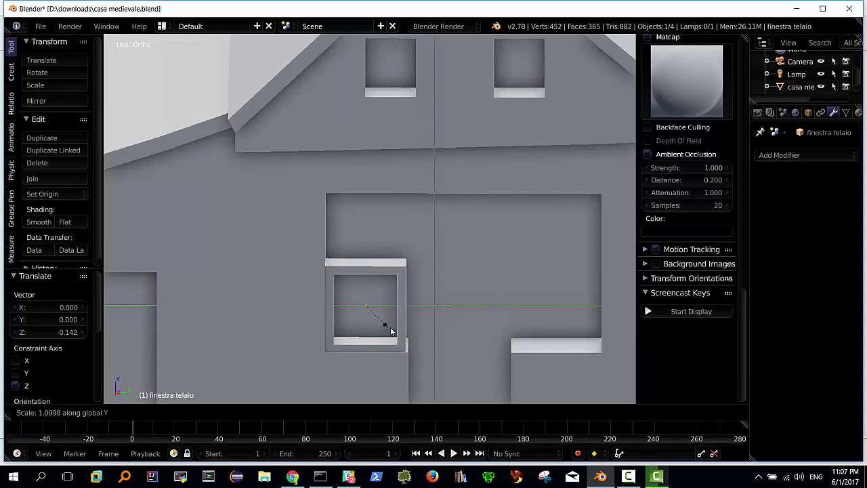
click(390, 330)
key(g)
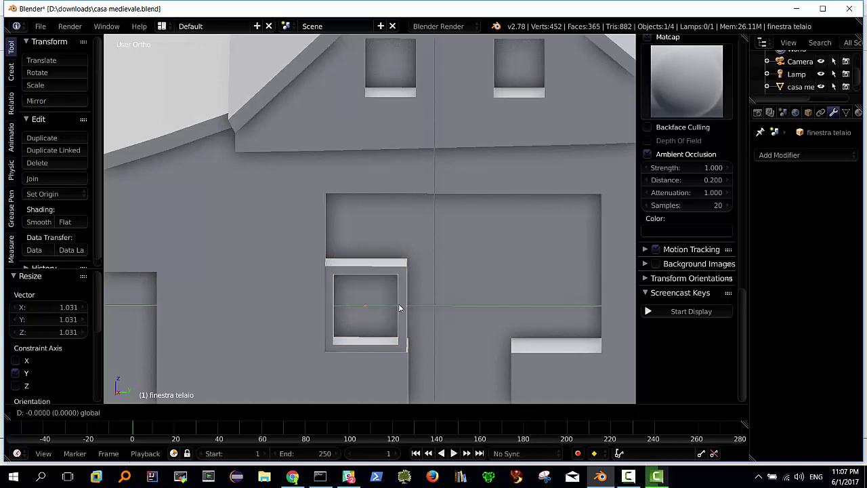
click(403, 306)
middle_drag(402, 307, 347, 316)
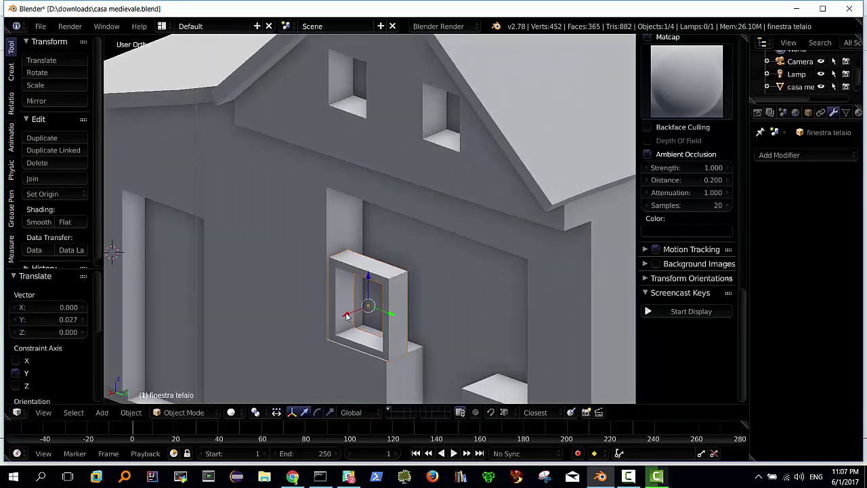
Nudge the frame slightly along X and -0.014 along Y, checking alignment from several angles.
key(g)
key(x)
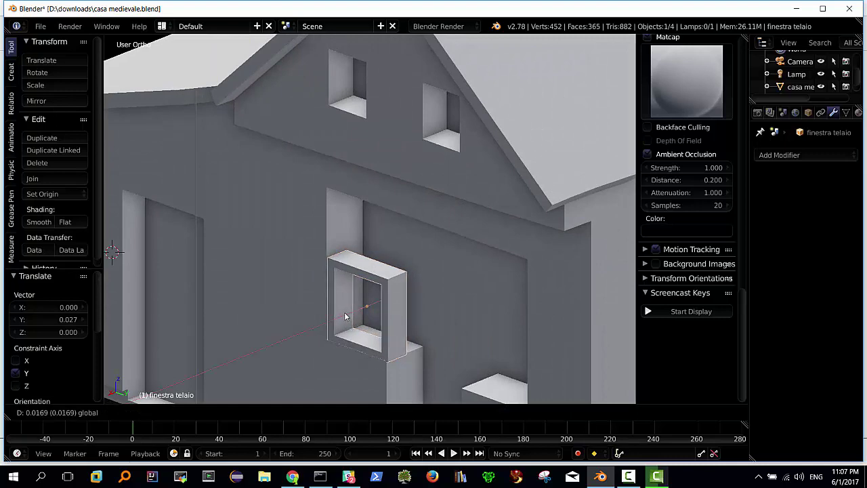
click(346, 316)
mouse_move(346, 316)
middle_down()
mouse_move(415, 317)
mouse_move(401, 309)
middle_up()
drag(401, 308, 400, 308)
middle_drag(383, 321, 364, 323)
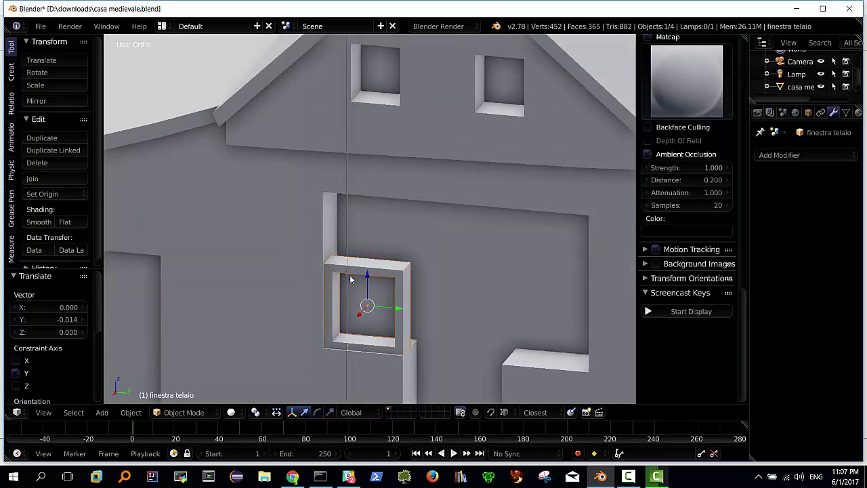
mouse_move(362, 287)
middle_down()
mouse_move(382, 269)
mouse_move(383, 250)
mouse_move(375, 259)
mouse_move(395, 265)
mouse_move(359, 285)
mouse_move(338, 255)
mouse_move(371, 285)
mouse_move(415, 275)
mouse_move(379, 267)
mouse_move(360, 303)
mouse_move(326, 301)
mouse_move(368, 304)
mouse_move(381, 295)
middle_up()
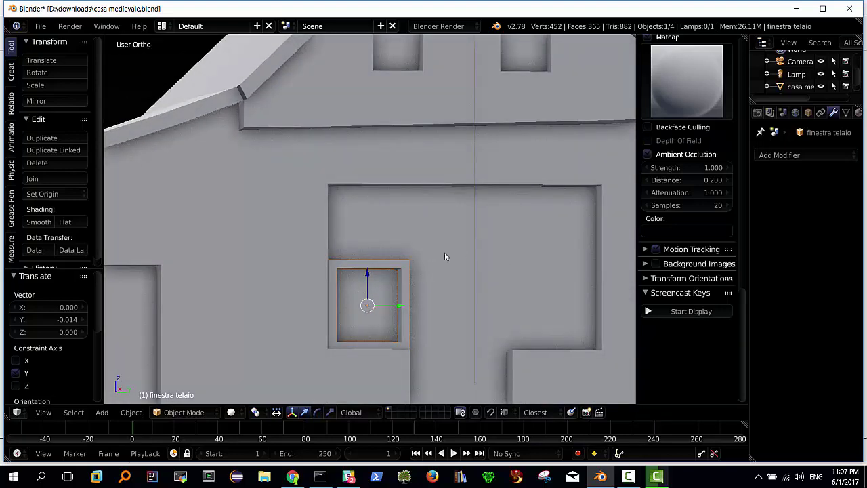
mouse_move(445, 288)
middle_down()
mouse_move(418, 361)
mouse_move(393, 317)
mouse_move(369, 331)
mouse_move(405, 332)
mouse_move(420, 321)
mouse_move(435, 326)
mouse_move(414, 324)
mouse_move(420, 333)
middle_up()
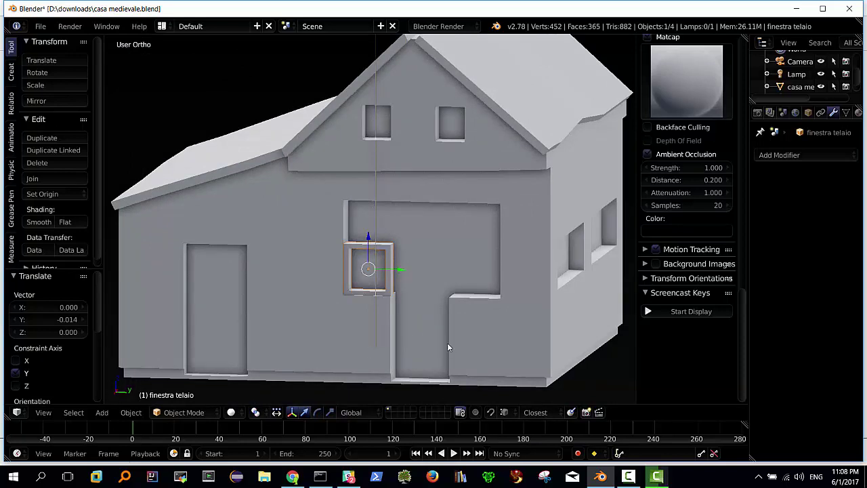
Add a new cube and move it along Y toward the house front.
key(shift+a)
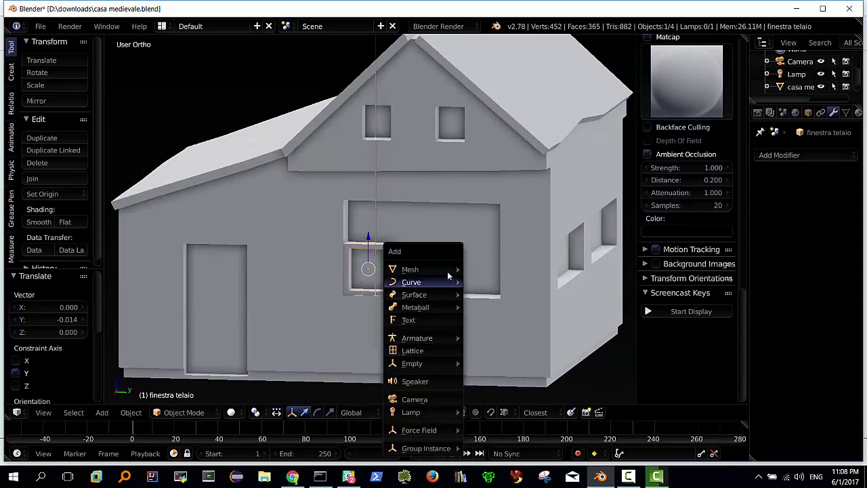
mouse_move(410, 270)
click(495, 278)
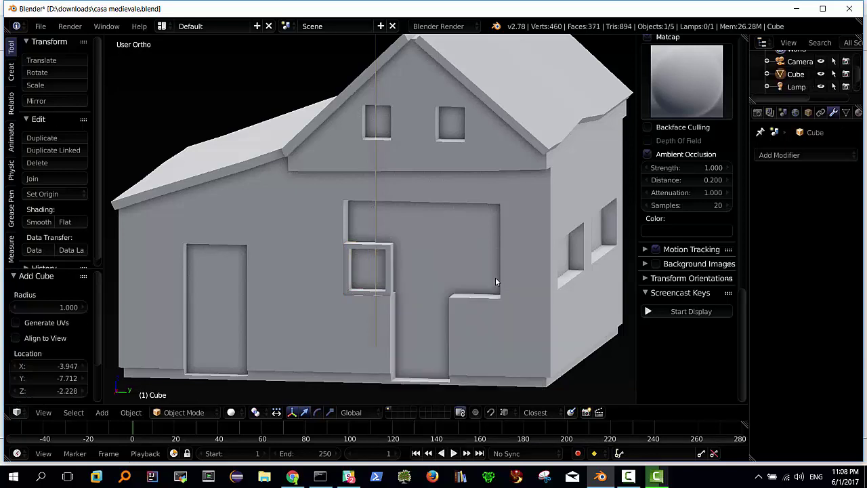
scroll(489, 277, down, 3)
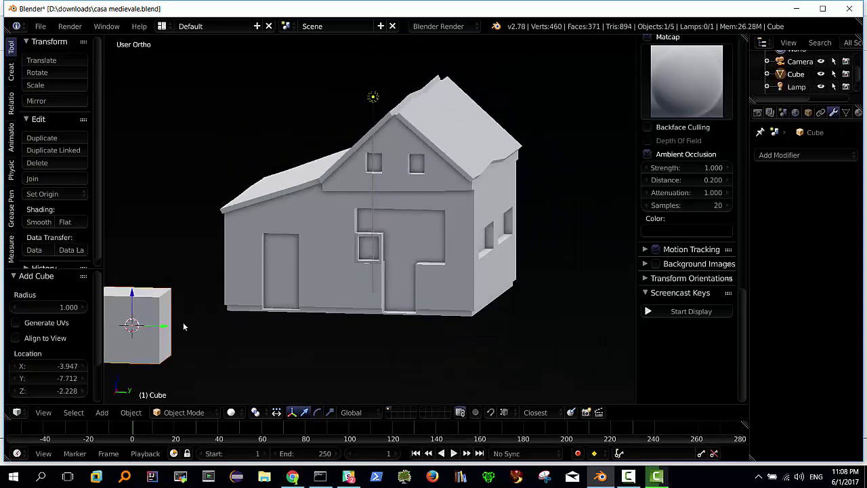
key(g)
key(y)
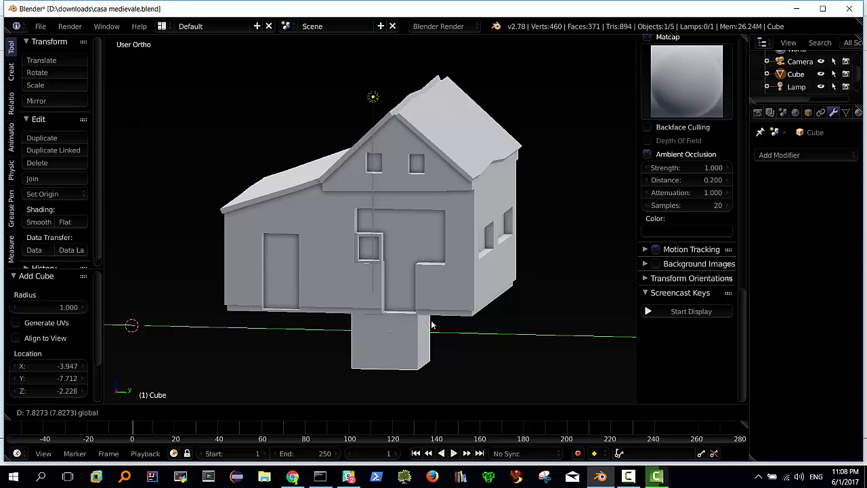
click(447, 326)
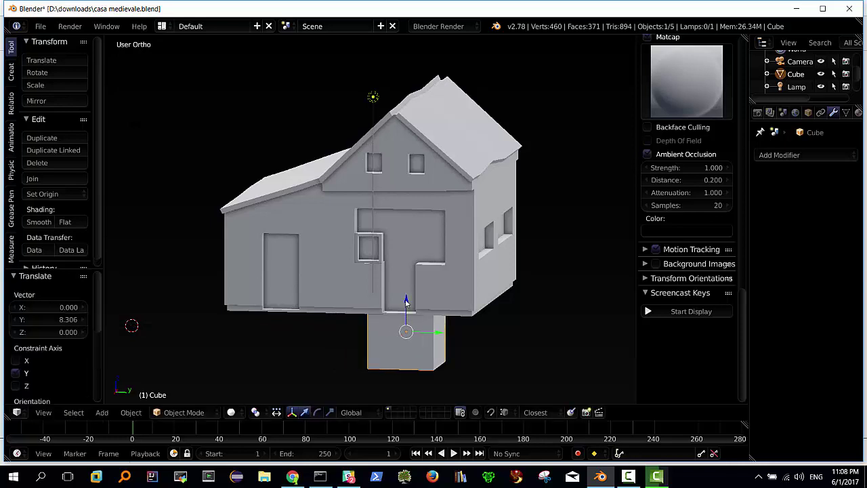
Raise the cube slightly and shift it 4.466 along X below the doorway, then enter Edit Mode.
key(g)
key(z)
click(408, 290)
middle_drag(408, 290, 391, 327)
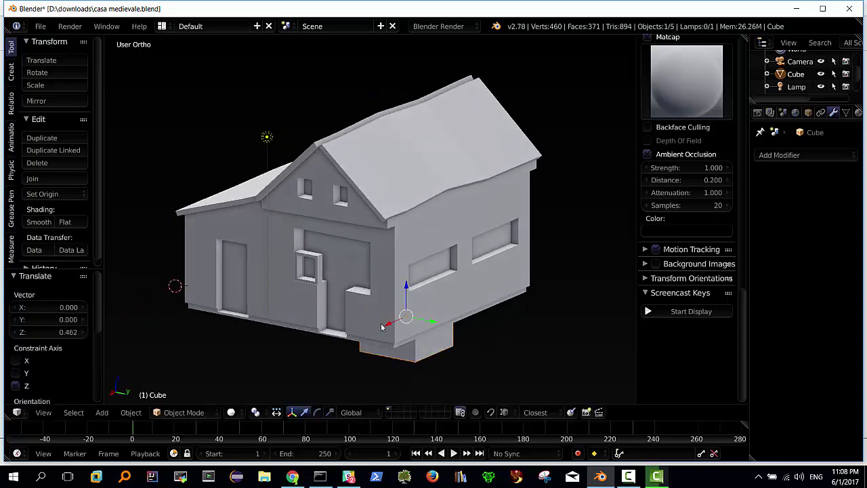
key(g)
key(x)
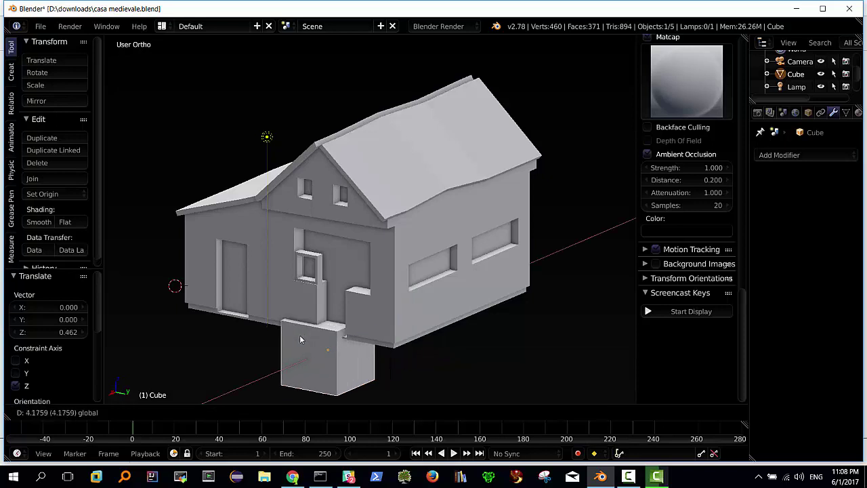
click(296, 341)
mouse_move(296, 341)
middle_down()
mouse_move(352, 355)
mouse_move(323, 353)
middle_up()
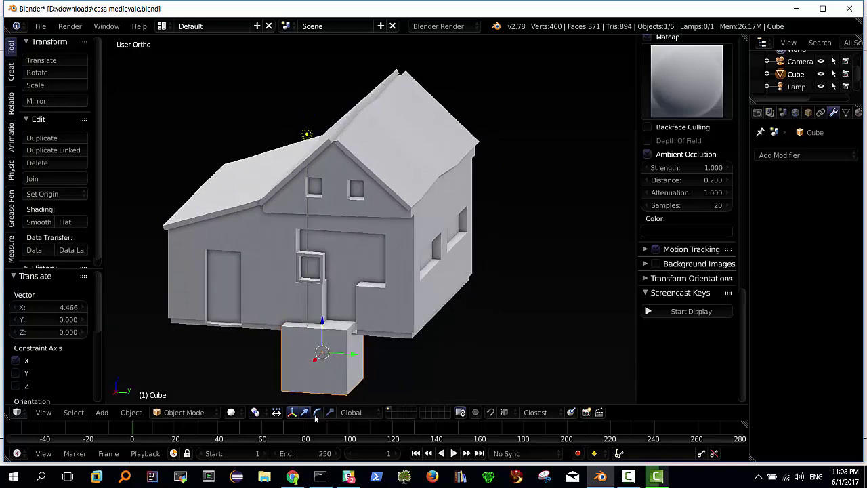
key(Tab)
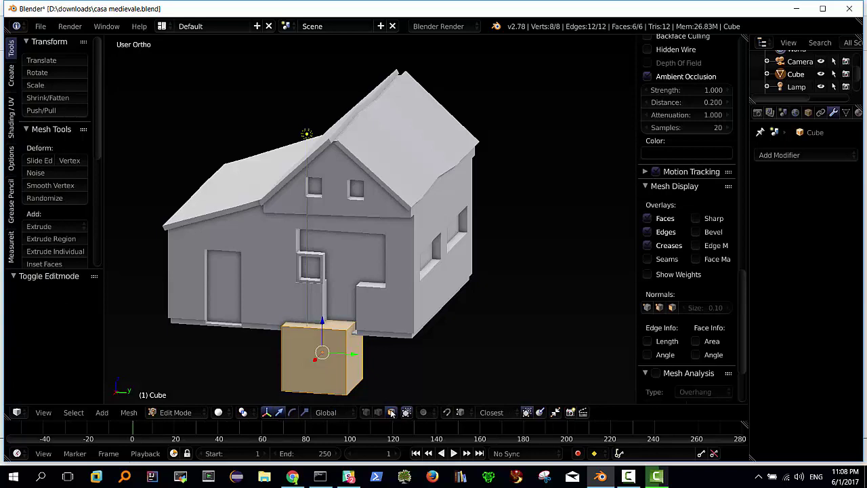
In face select mode, pull the cube's right face inward to form a thin post.
click(391, 414)
right_click(354, 346)
drag(387, 355, 334, 347)
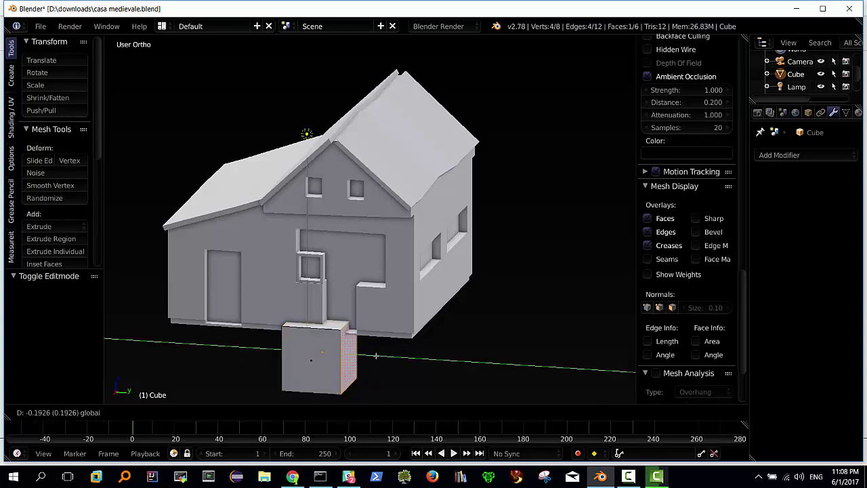
click(334, 347)
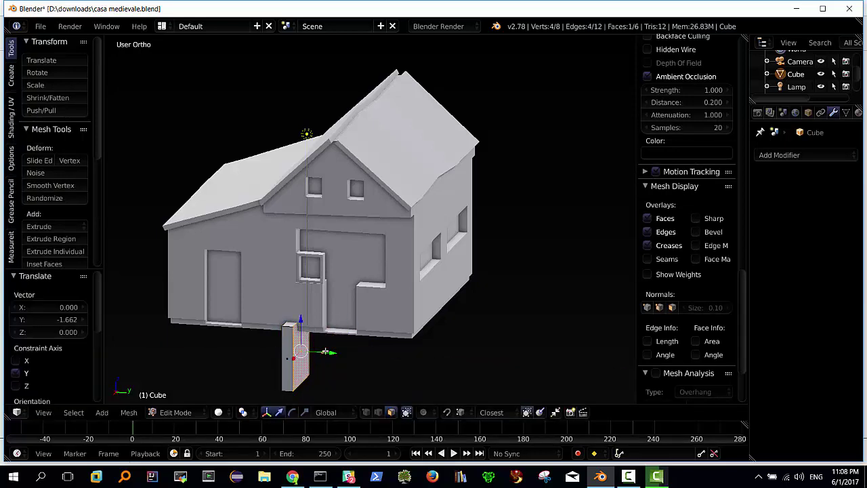
drag(331, 351, 334, 351)
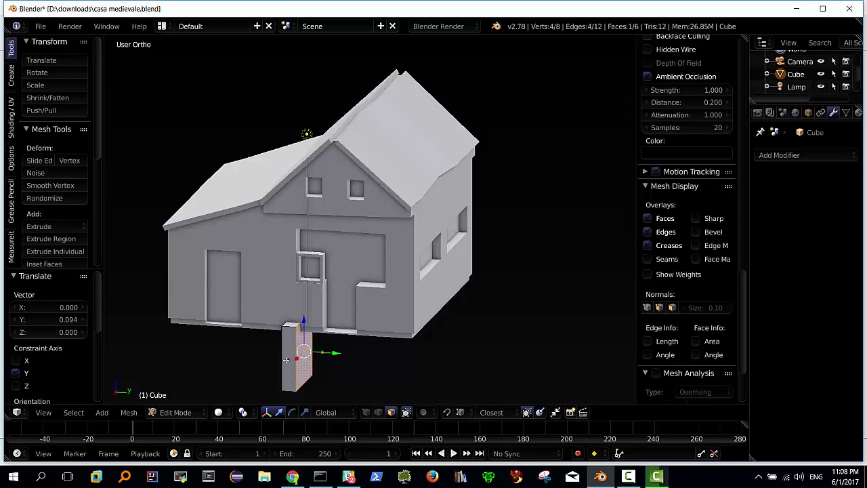
key(Tab)
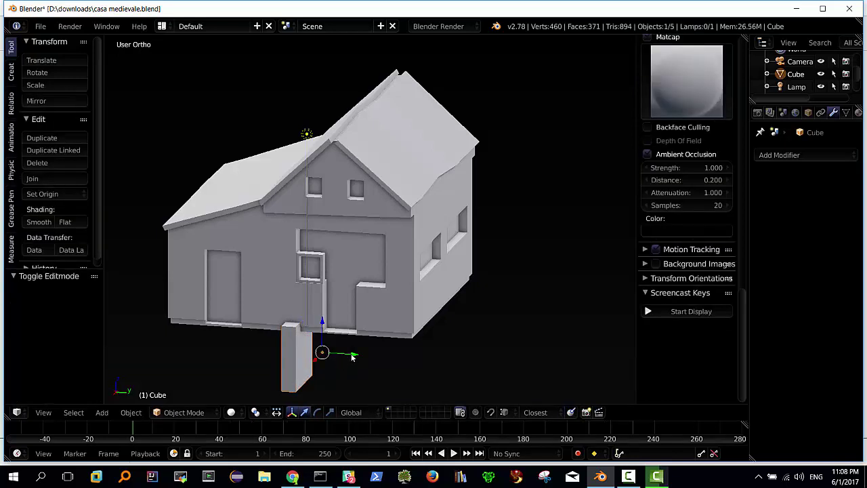
Move the post along Y and raise it up against the house wall.
key(g)
key(y)
click(390, 357)
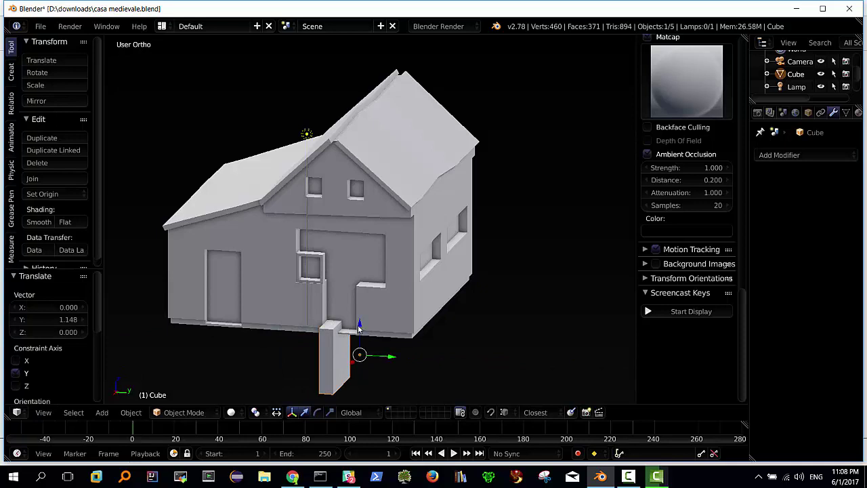
drag(358, 324, 362, 271)
mouse_move(325, 290)
middle_down()
mouse_move(274, 337)
mouse_move(310, 342)
middle_up()
scroll(303, 318, up, 4)
Slim the post by moving its left side face, then shift the whole post along X.
key(Tab)
right_click(270, 364)
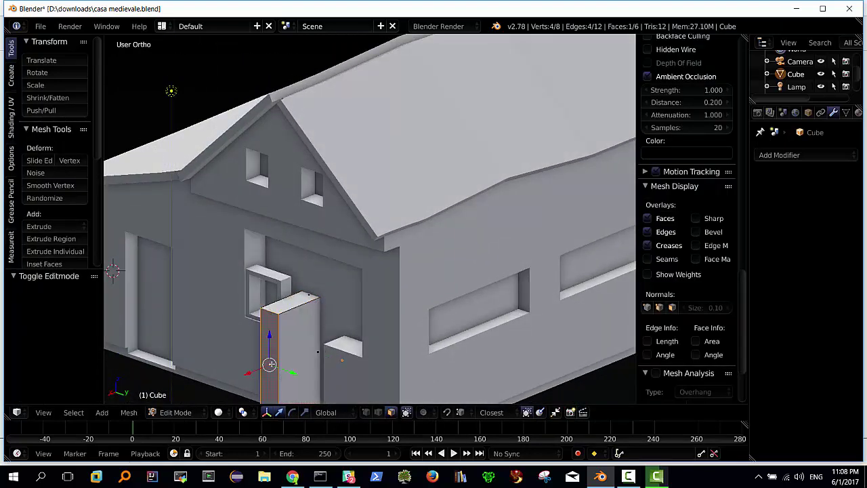
drag(257, 371, 282, 360)
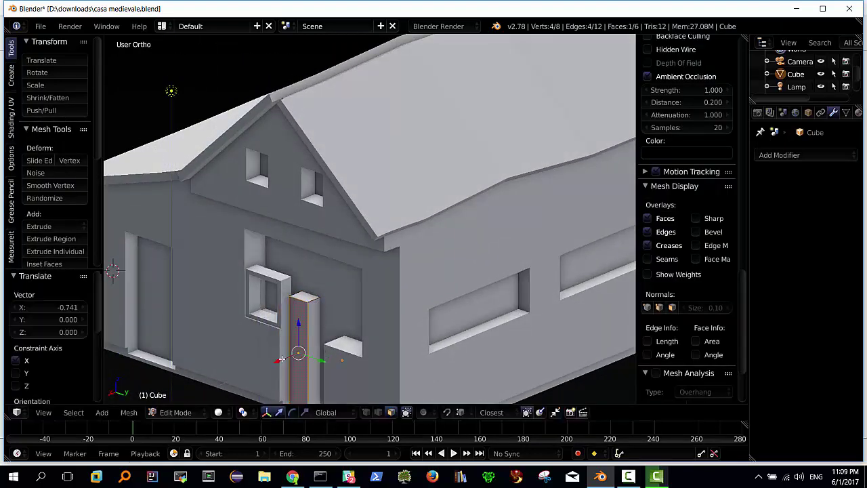
middle_drag(311, 341, 308, 346)
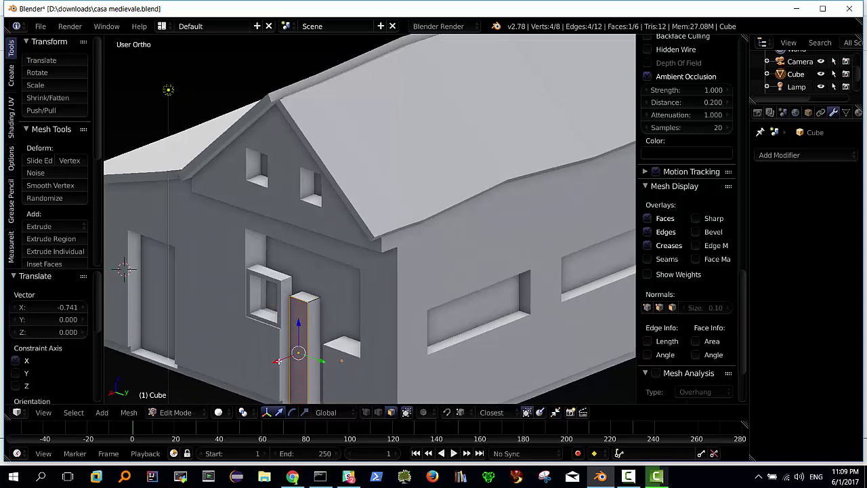
key(a)
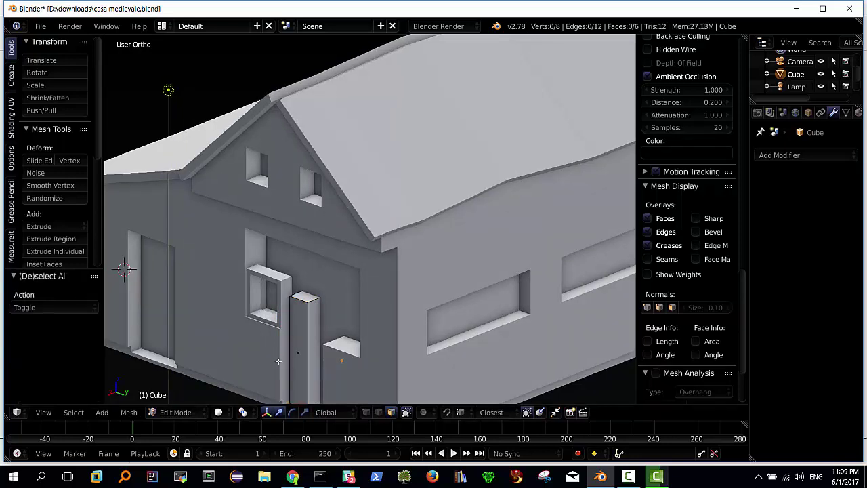
key(a)
key(g)
key(x)
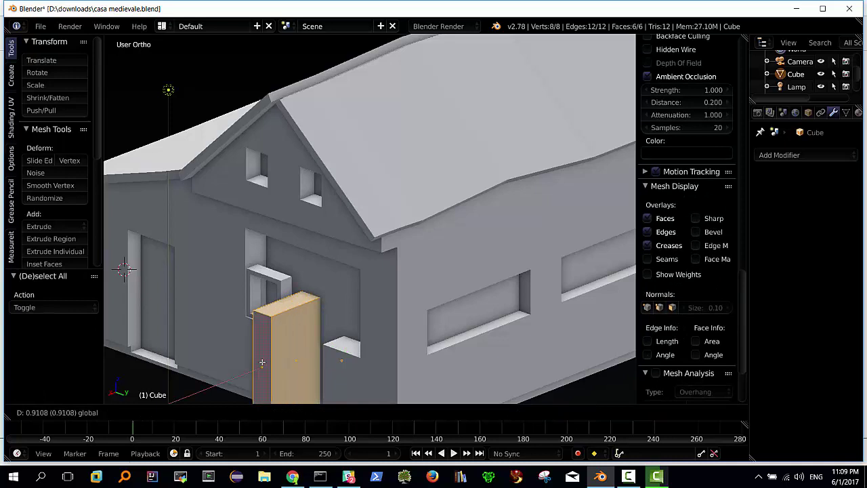
click(262, 365)
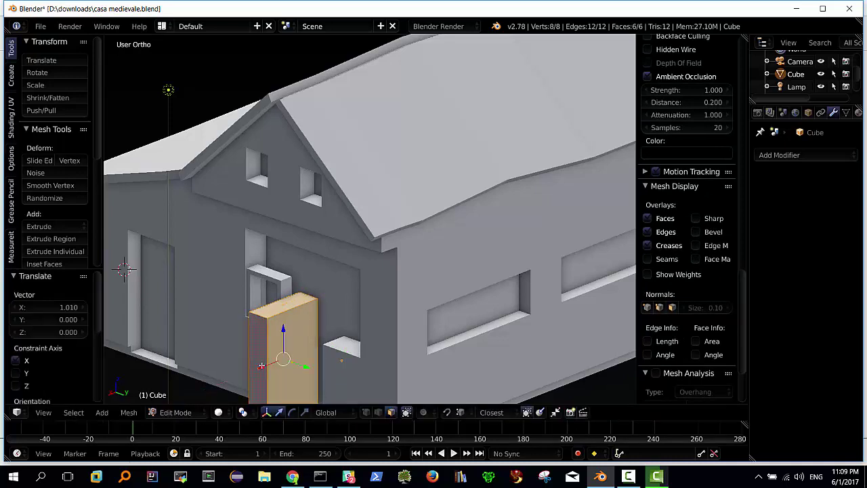
Narrow the post by moving one side face along X and the right face along Y.
right_click(252, 370)
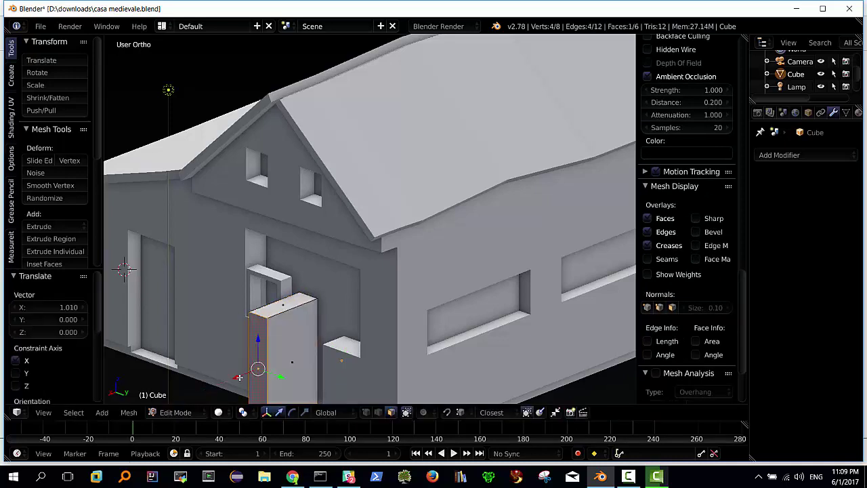
key(g)
key(x)
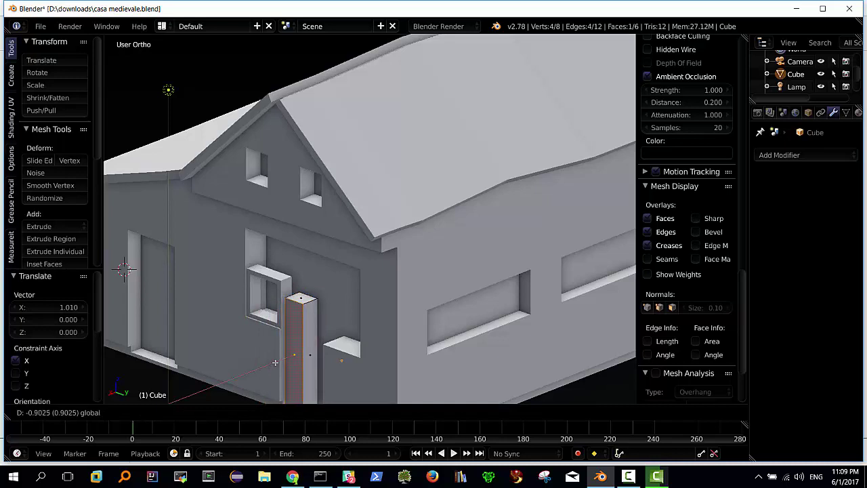
click(273, 365)
middle_drag(274, 365, 310, 349)
right_click(311, 348)
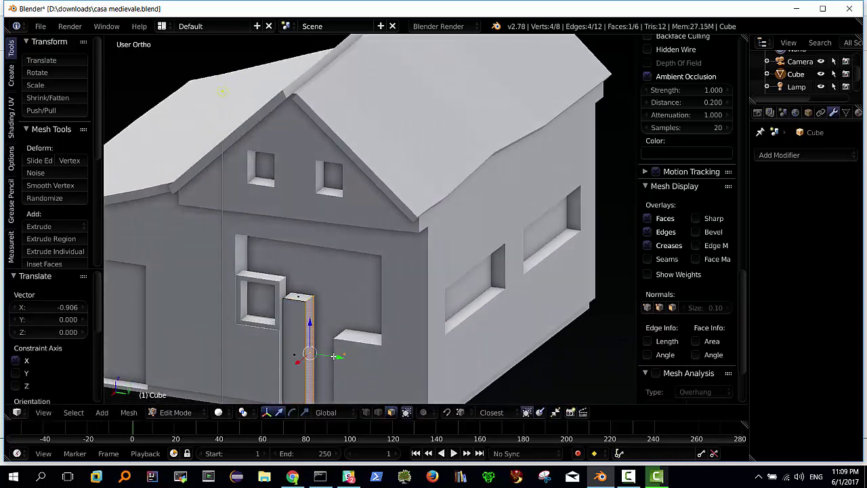
key(g)
key(y)
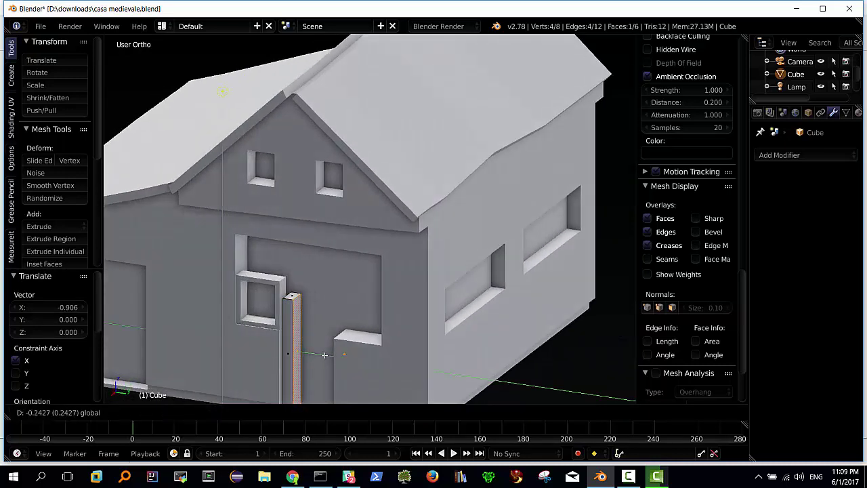
click(324, 355)
Shift the whole post slightly sideways.
middle_drag(318, 352, 274, 359)
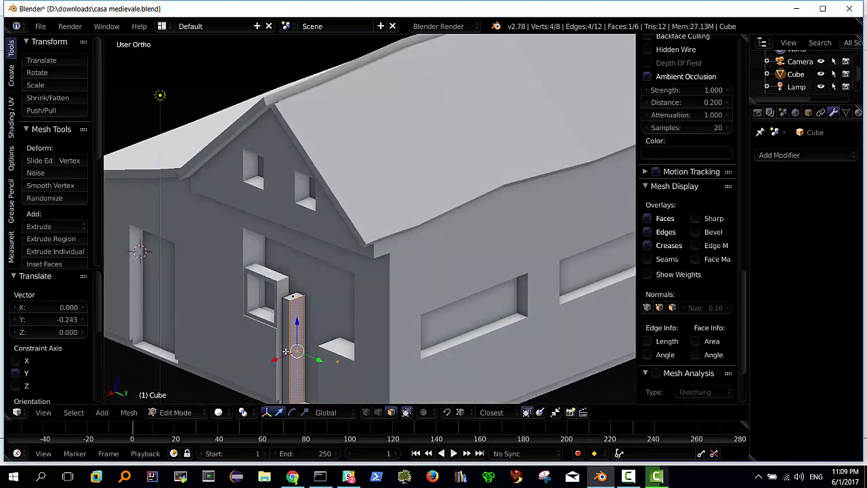
key(a)
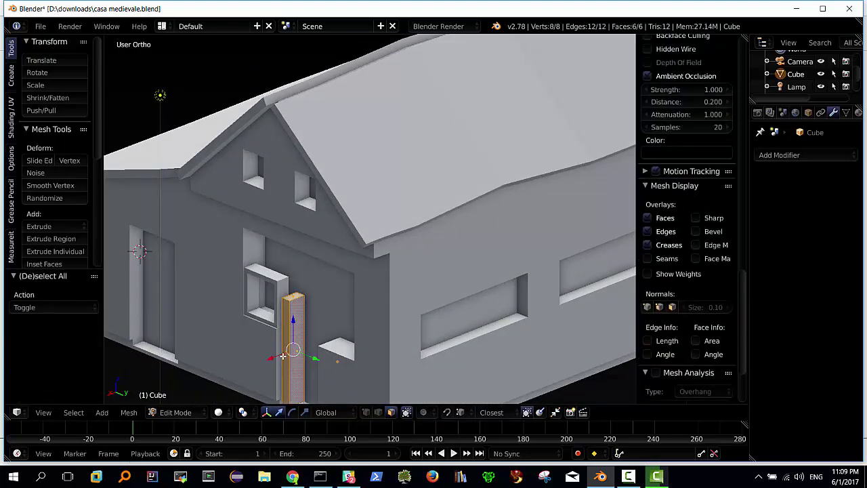
key(g)
click(269, 360)
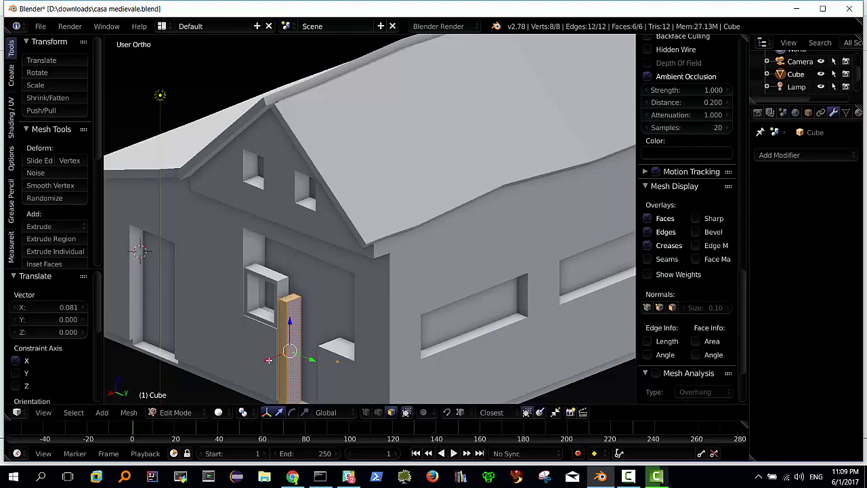
Adjust the post's front-right face slightly along Y.
mouse_move(291, 358)
middle_down()
mouse_move(361, 346)
mouse_move(288, 347)
mouse_move(325, 301)
mouse_move(290, 332)
middle_up()
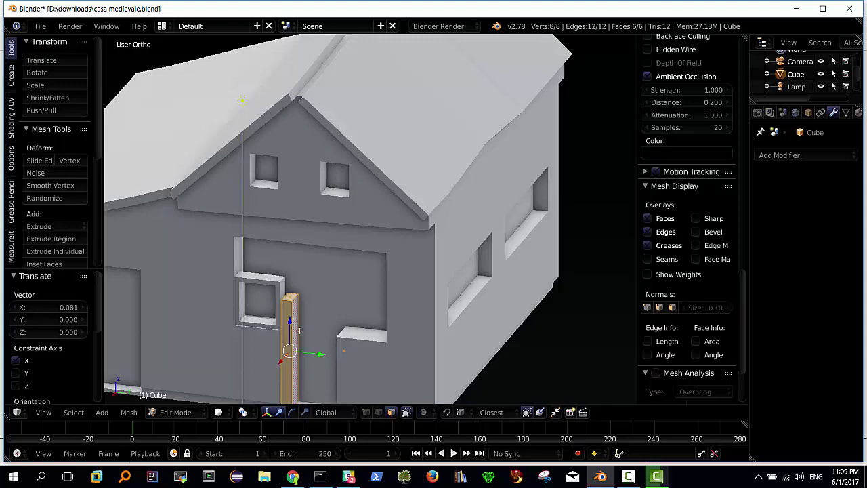
mouse_move(324, 353)
middle_down()
mouse_move(330, 341)
mouse_move(285, 331)
middle_up()
right_click(294, 329)
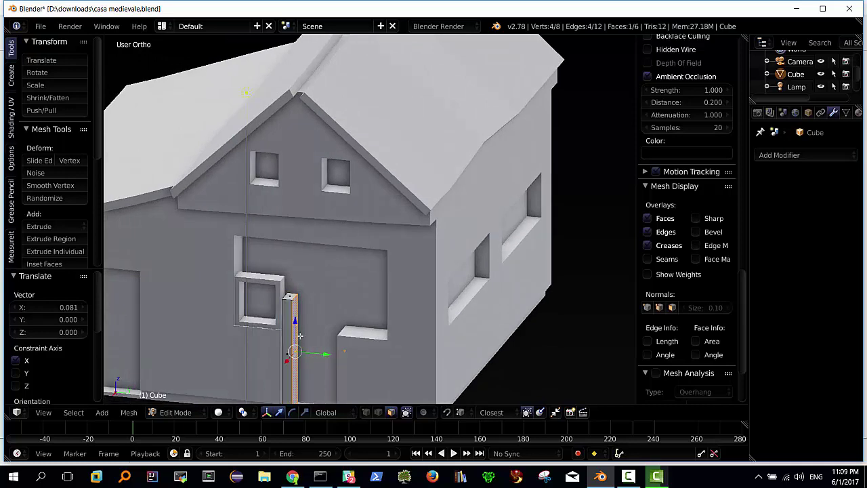
key(g)
key(y)
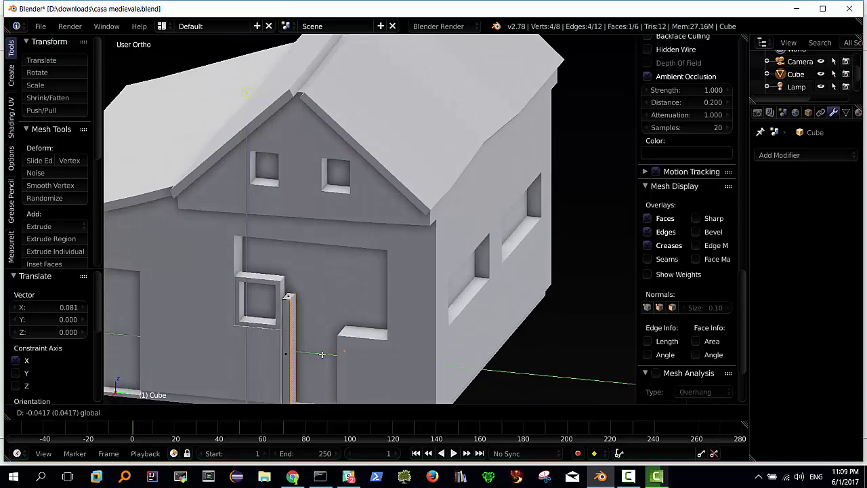
click(317, 353)
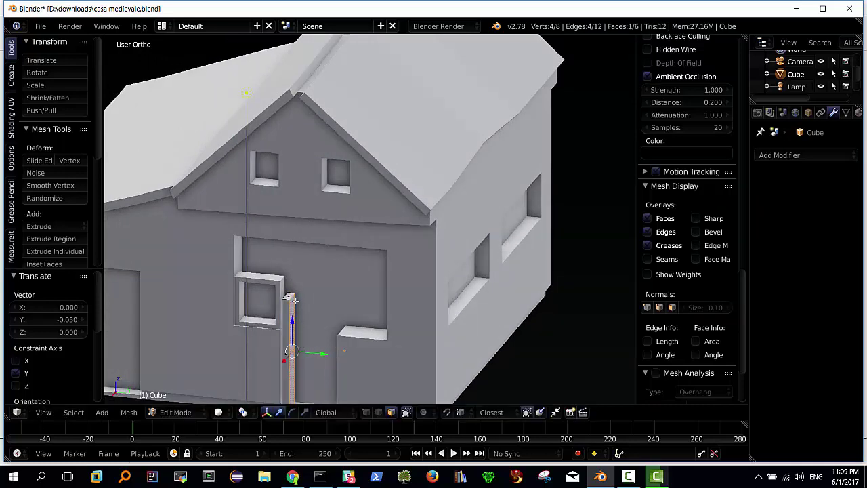
Raise the post's top face 0.156 along Z to make it taller.
mouse_move(347, 360)
middle_down()
mouse_move(358, 354)
mouse_move(288, 296)
middle_up()
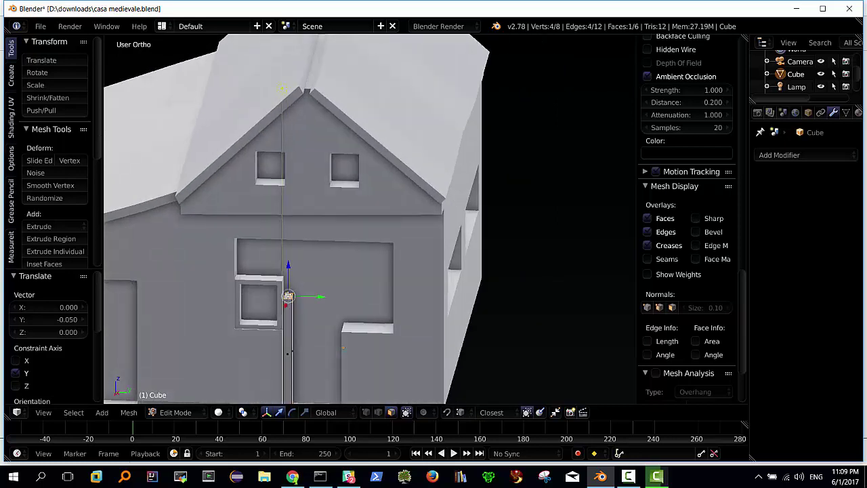
drag(286, 264, 289, 269)
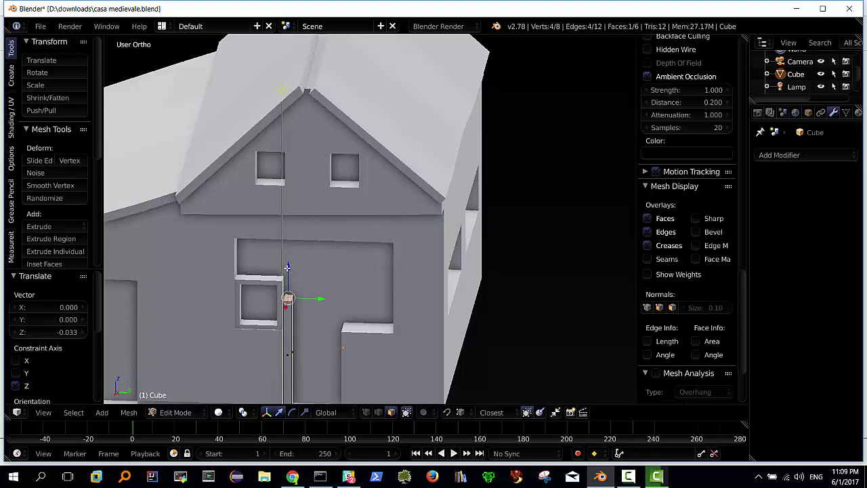
key(g)
click(287, 260)
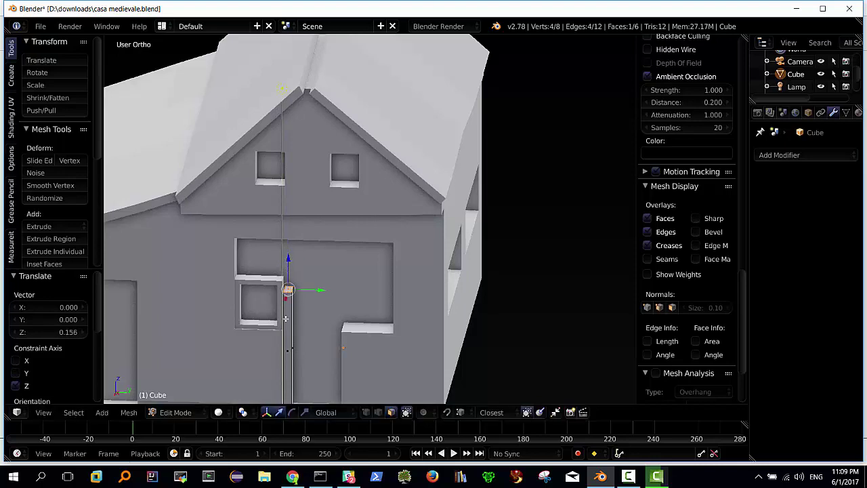
mouse_move(288, 259)
middle_down()
mouse_move(274, 318)
mouse_move(290, 347)
mouse_move(286, 363)
middle_up()
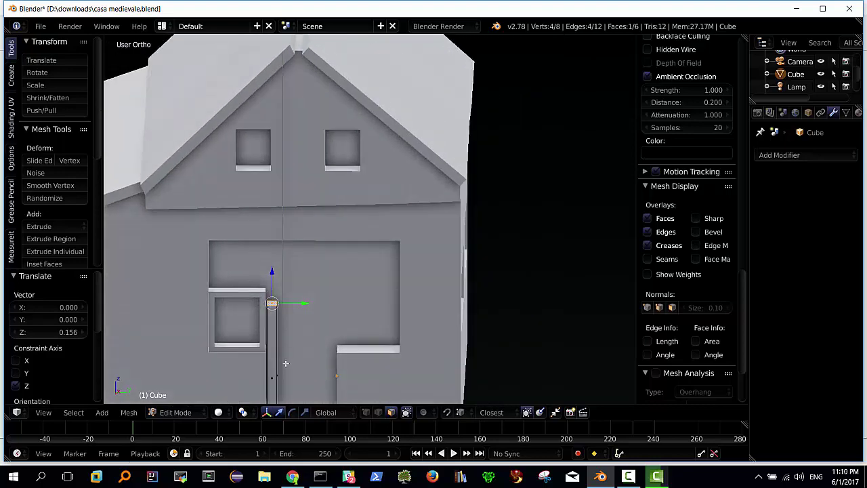
Nudge the whole post -0.019 along Y and orbit around the house to check it.
key(a)
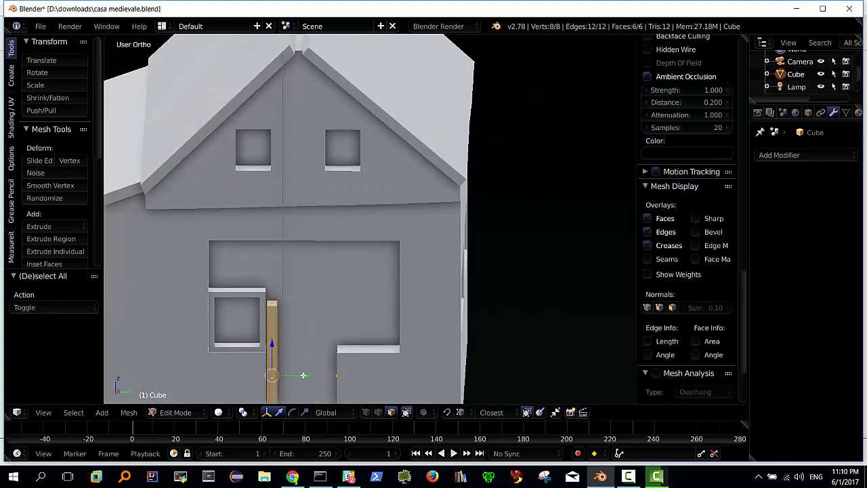
drag(304, 375, 289, 374)
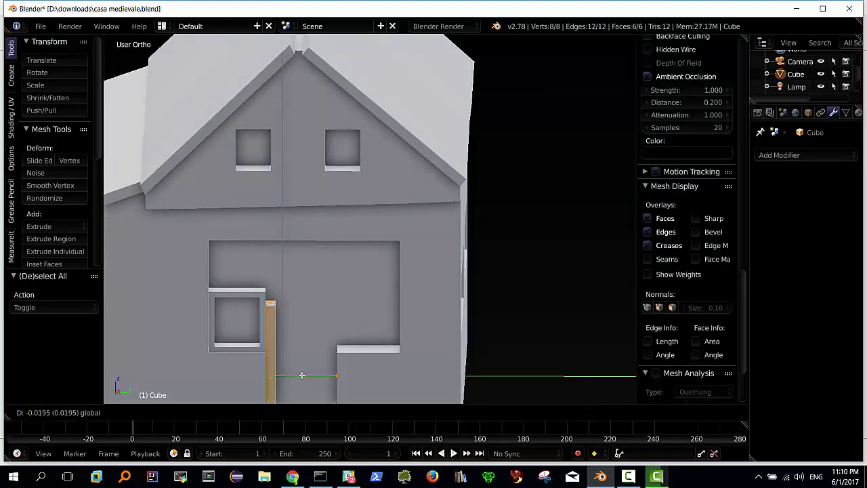
middle_drag(289, 375, 277, 366)
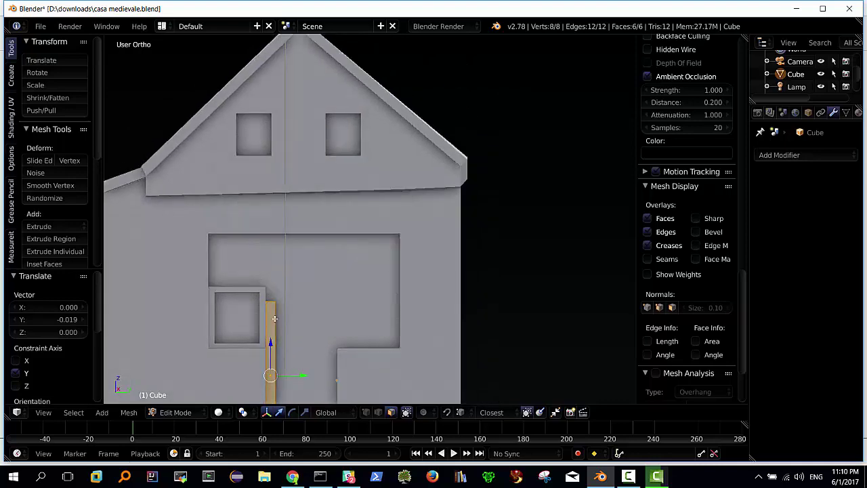
middle_drag(265, 330, 253, 340)
mouse_move(299, 356)
middle_down()
mouse_move(307, 336)
mouse_move(295, 361)
middle_up()
scroll(296, 360, up, 2)
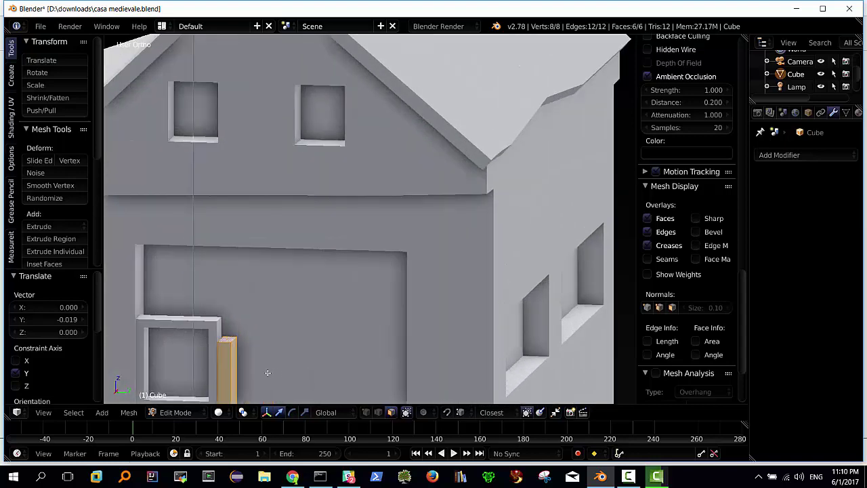
scroll(268, 372, up, 3)
Try a 0.030 bevel on the whole post, then undo it.
middle_drag(325, 294, 324, 195)
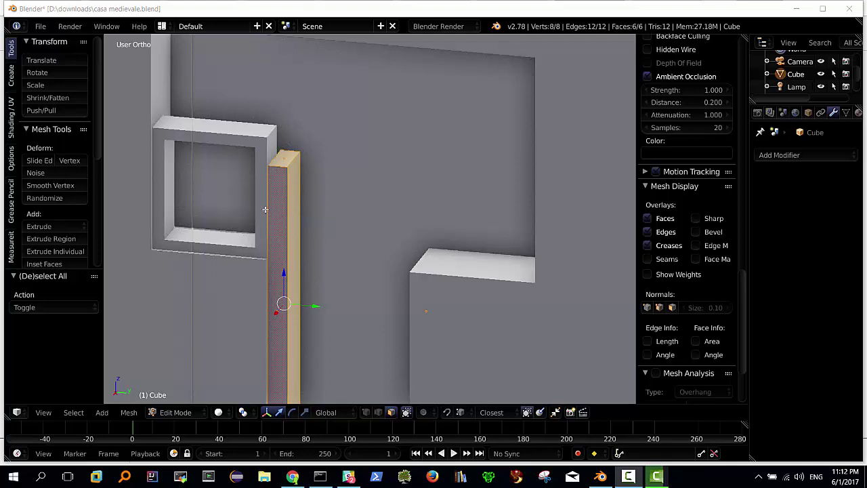
right_click(284, 212)
key(a)
key(a)
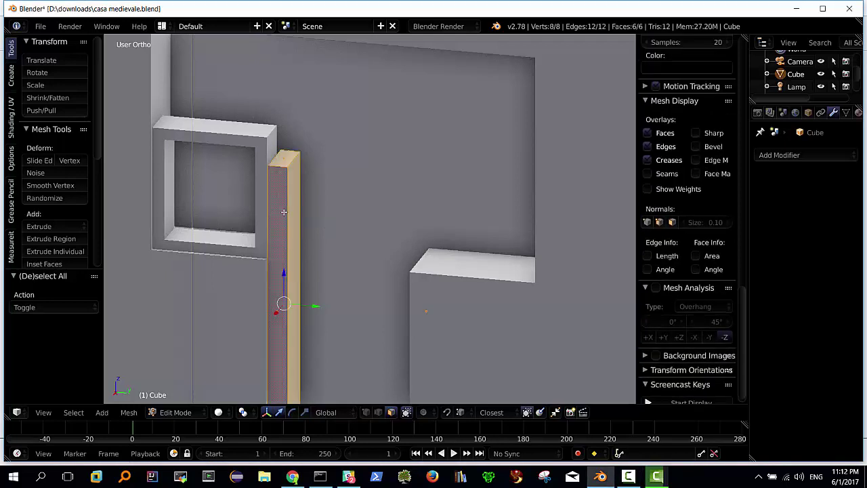
key(ctrl+b)
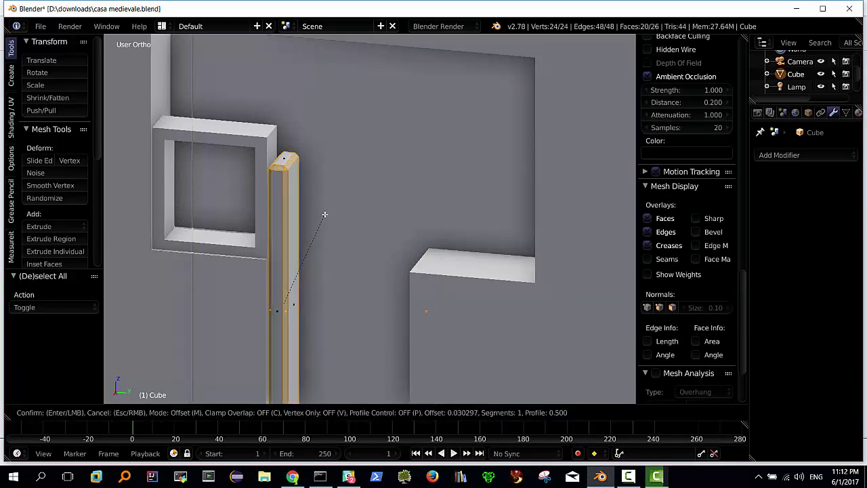
click(324, 215)
mouse_move(299, 235)
middle_down()
mouse_move(285, 296)
mouse_move(263, 277)
middle_up()
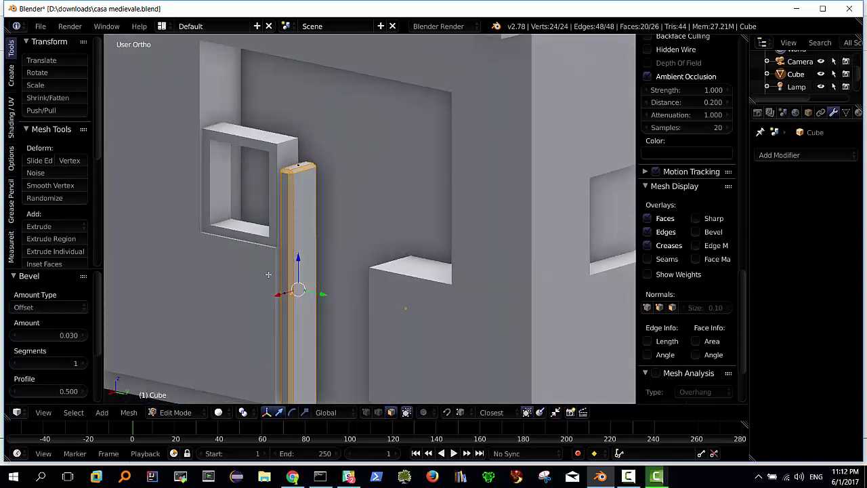
key(ctrl+z)
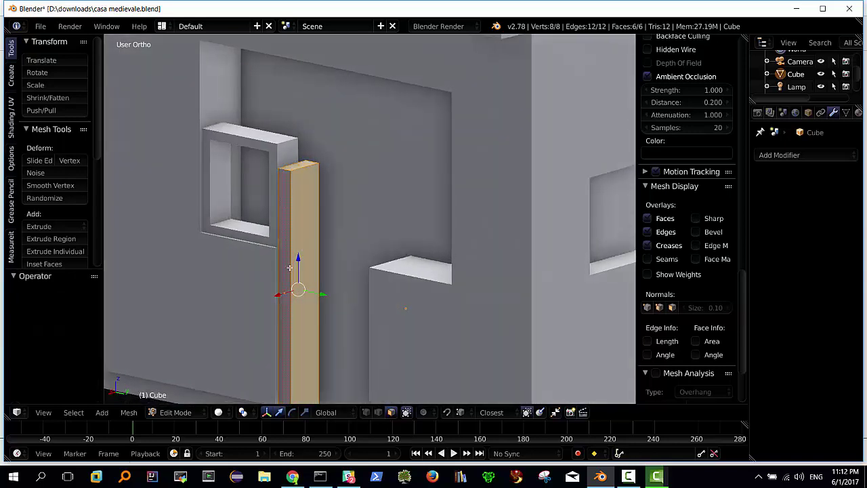
Widen the post by moving its left face, then shift the whole post along X.
right_click(287, 273)
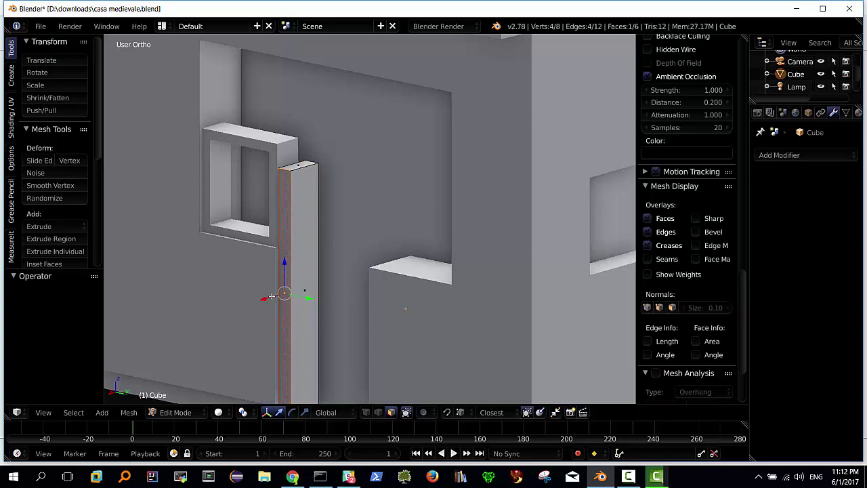
drag(271, 296, 290, 291)
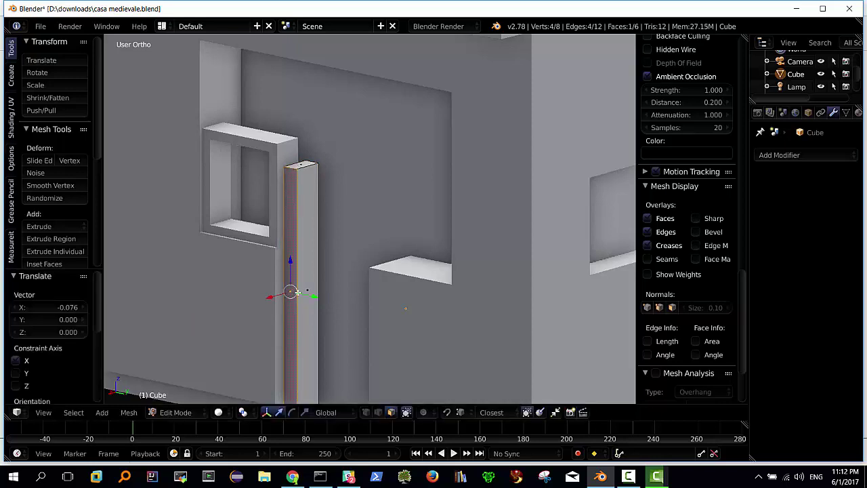
key(a)
key(g)
key(x)
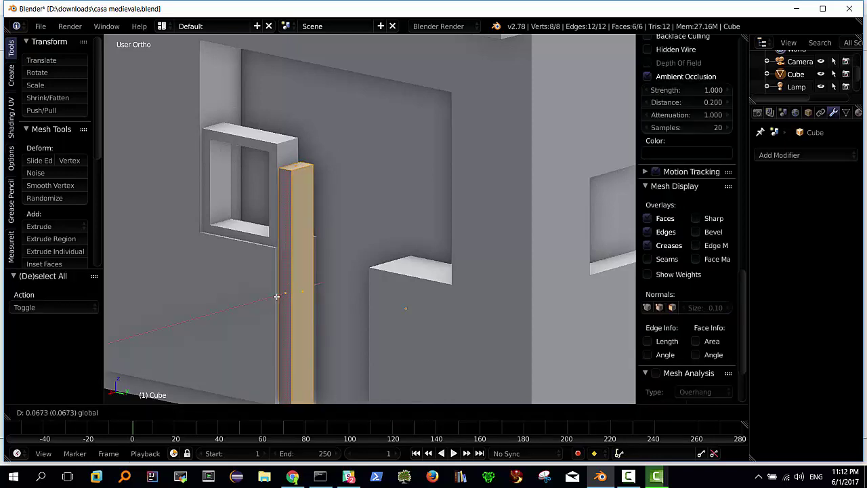
click(276, 296)
middle_drag(291, 288, 309, 286)
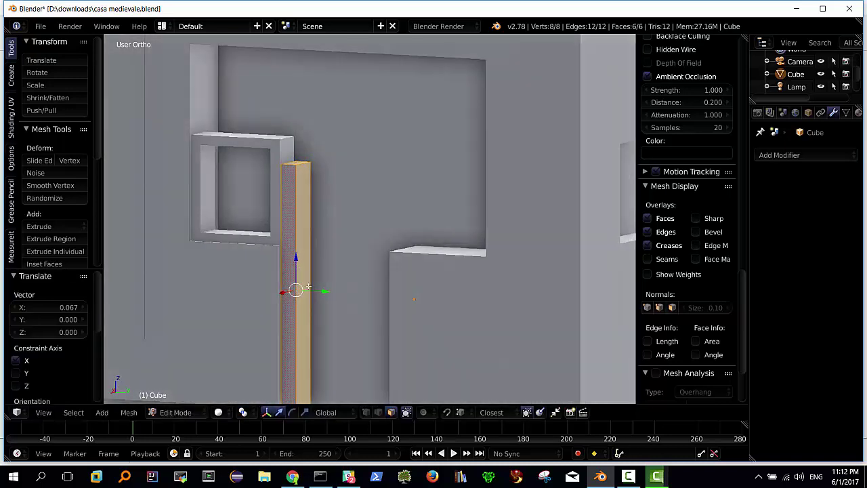
Replace a too-wide 0.044 bevel with a 0.035 bevel on the post's edges.
key(ctrl+b)
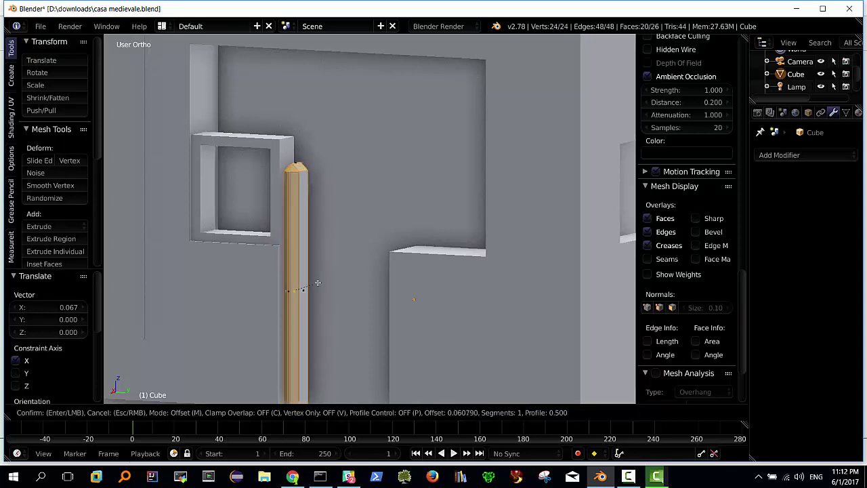
click(315, 282)
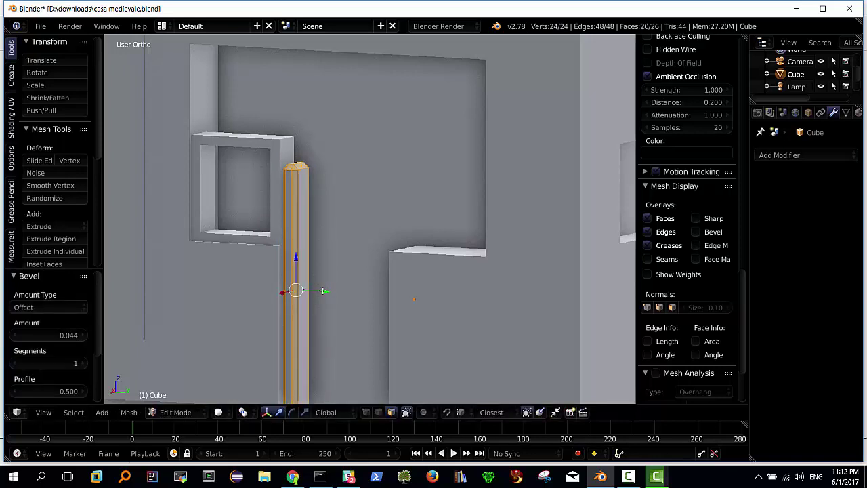
key(ctrl+z)
key(ctrl+b)
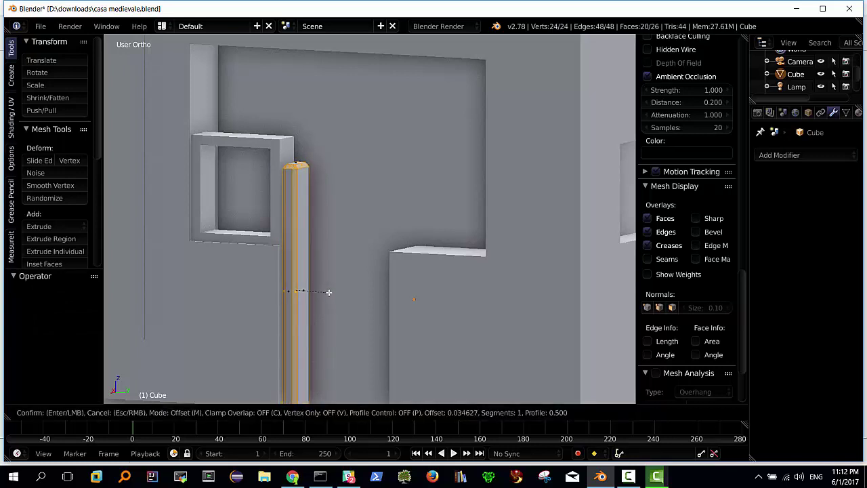
click(328, 292)
mouse_move(292, 270)
middle_down()
mouse_move(292, 251)
mouse_move(310, 257)
mouse_move(323, 281)
middle_up()
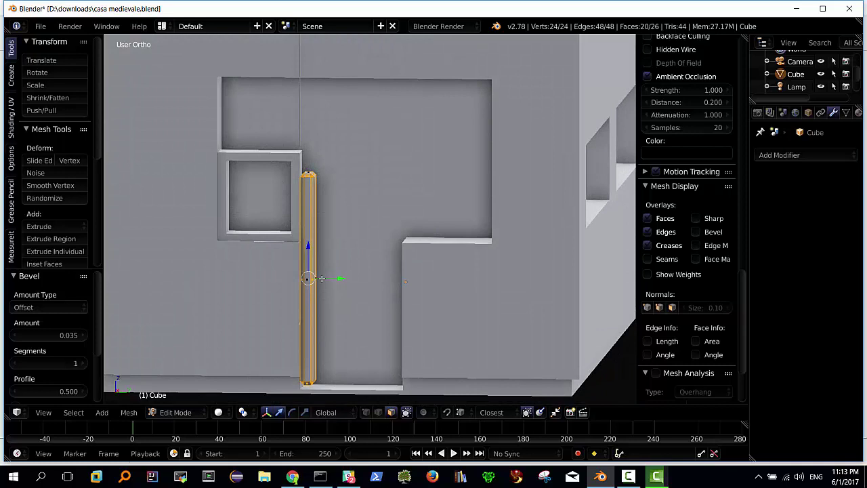
Lower the door post slightly, then duplicate it, rotate the copy 90° and lift it on top as a lintel.
key(a)
key(a)
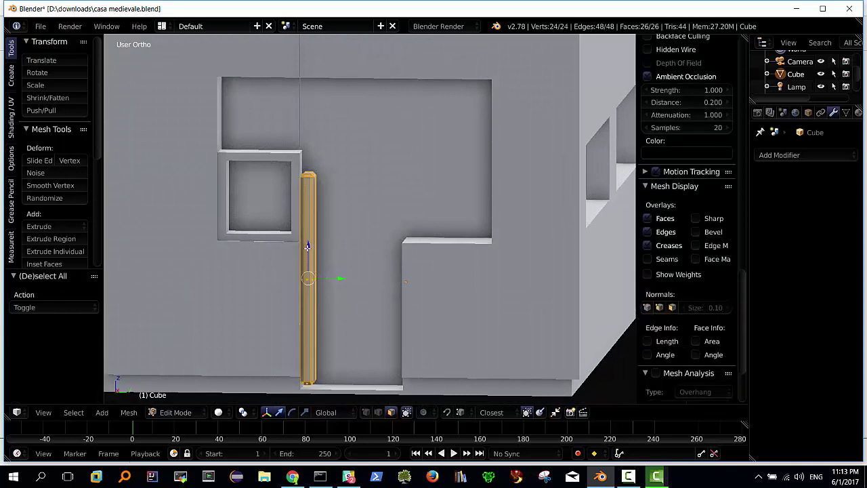
drag(307, 247, 306, 236)
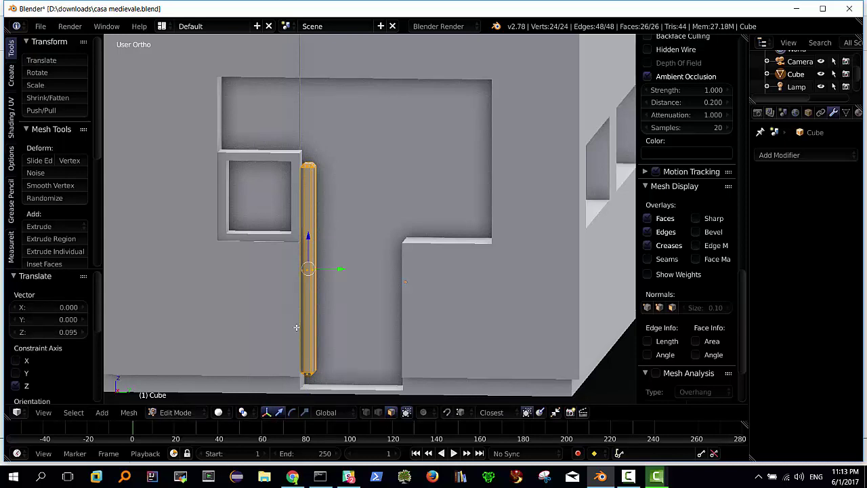
key(shift+d)
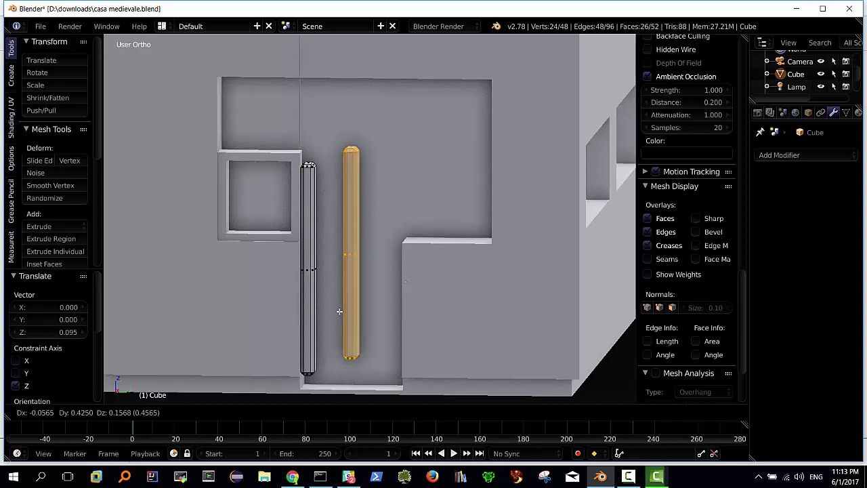
right_click(339, 311)
text(r9)
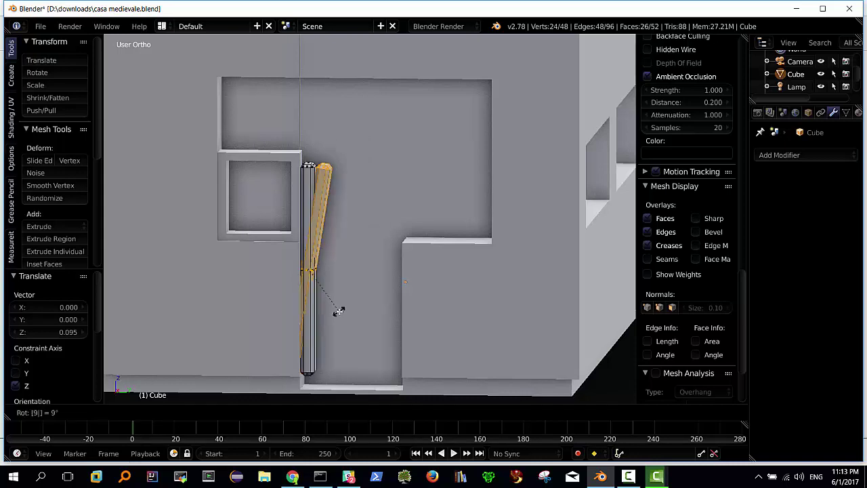
text(0)
key(Return)
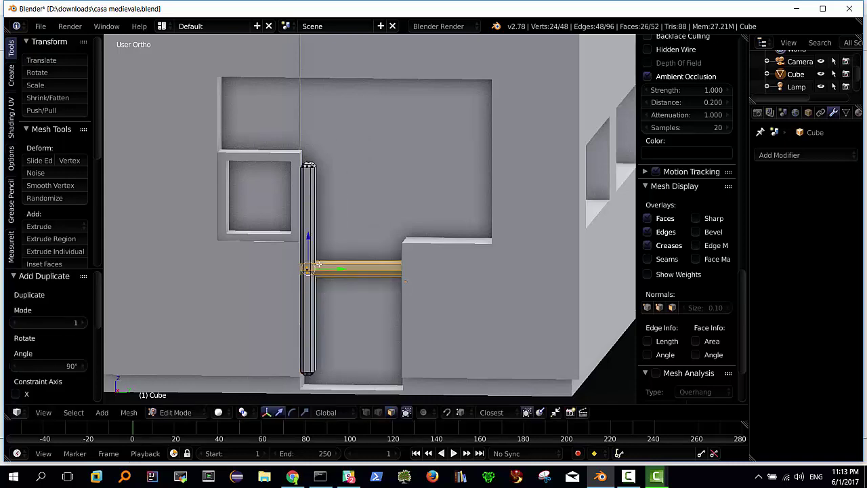
key(g)
key(z)
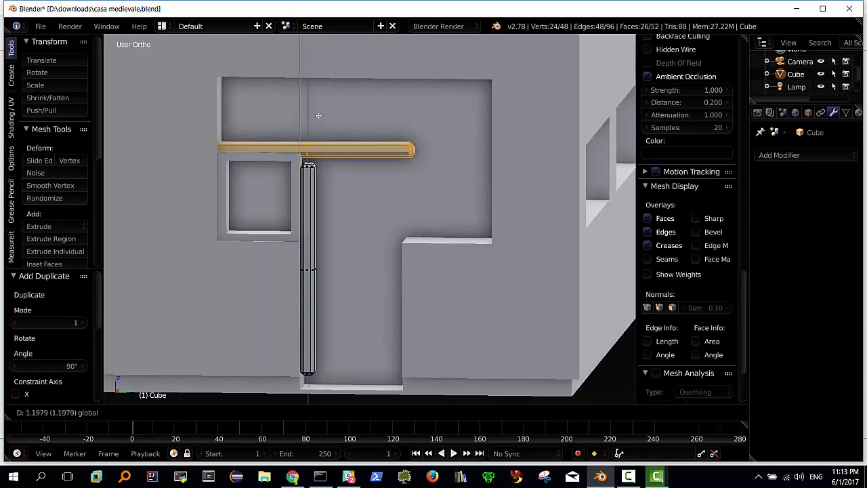
click(319, 123)
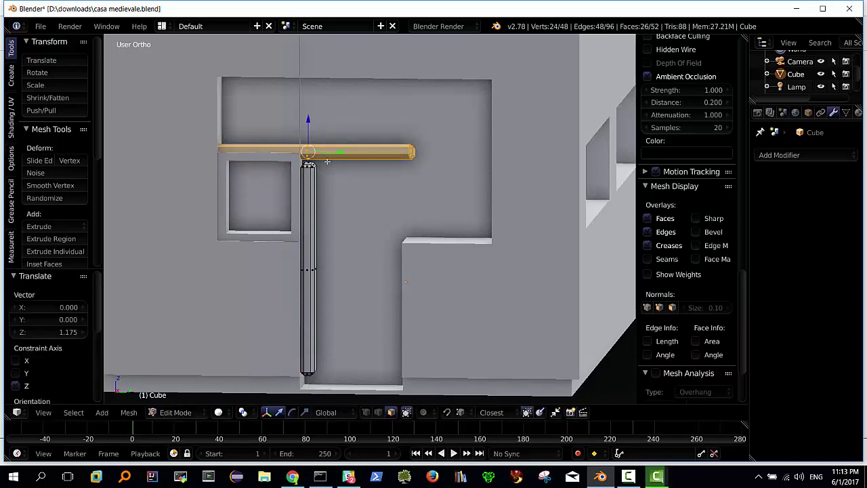
Shorten the lintel along Y to 0.717 and slide it -0.180 along Y.
key(s)
key(y)
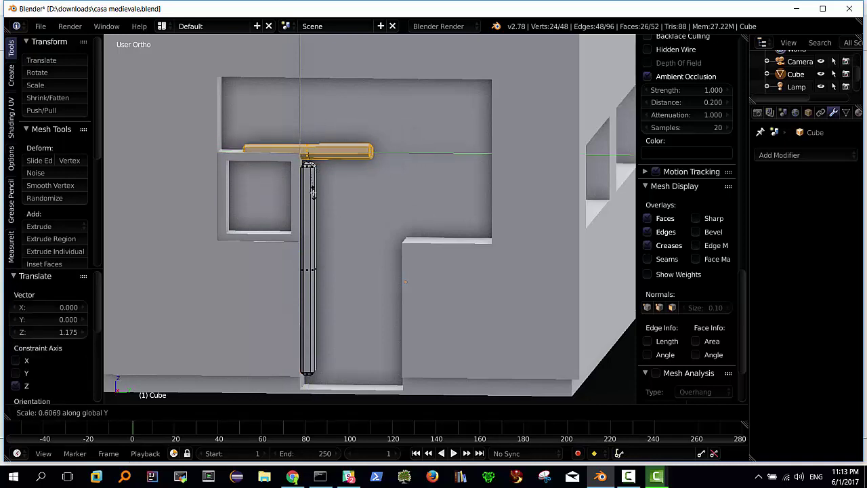
click(310, 191)
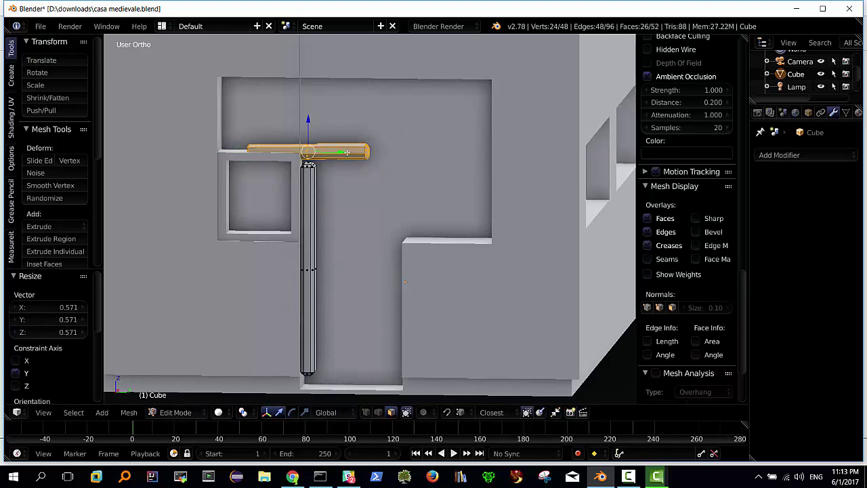
key(g)
key(y)
click(399, 154)
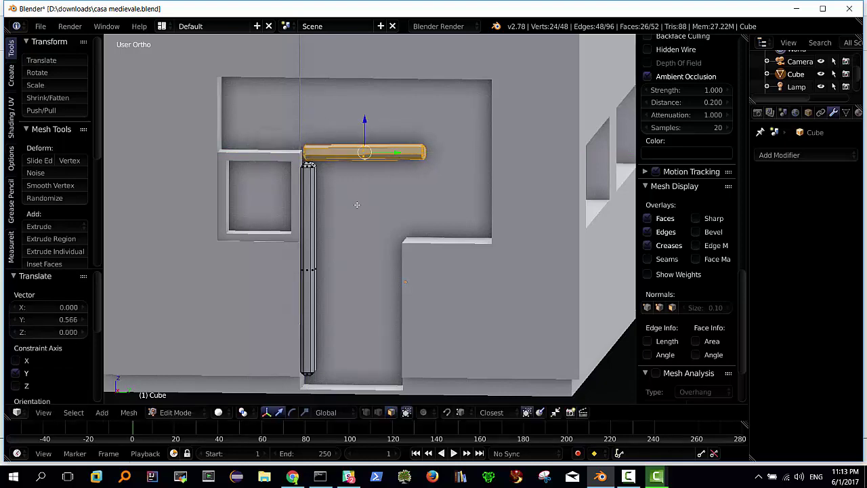
Lower the top bar slightly, shorten it along Y, slide it onto the left post, and pick that post.
mouse_move(359, 203)
middle_down()
mouse_move(355, 219)
mouse_move(366, 186)
middle_up()
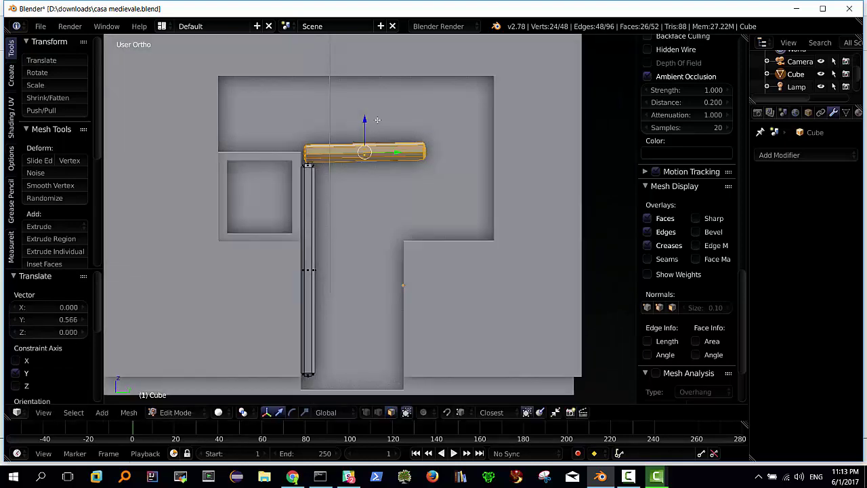
drag(364, 119, 364, 157)
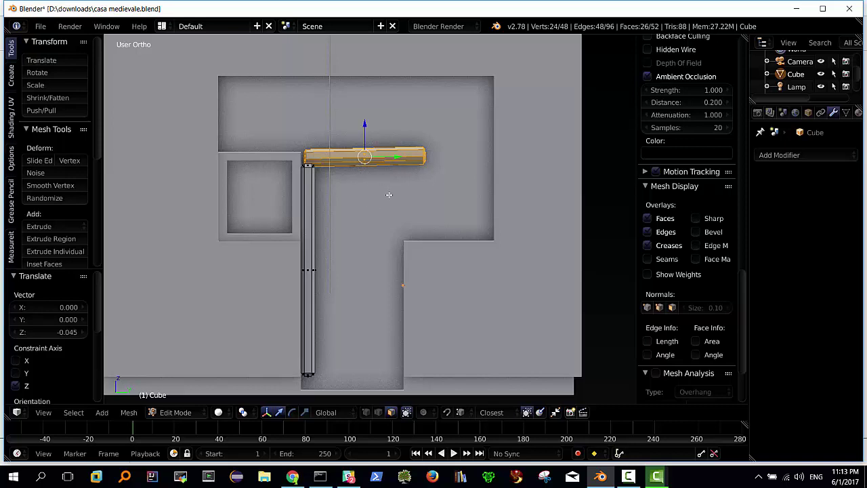
key(s)
key(y)
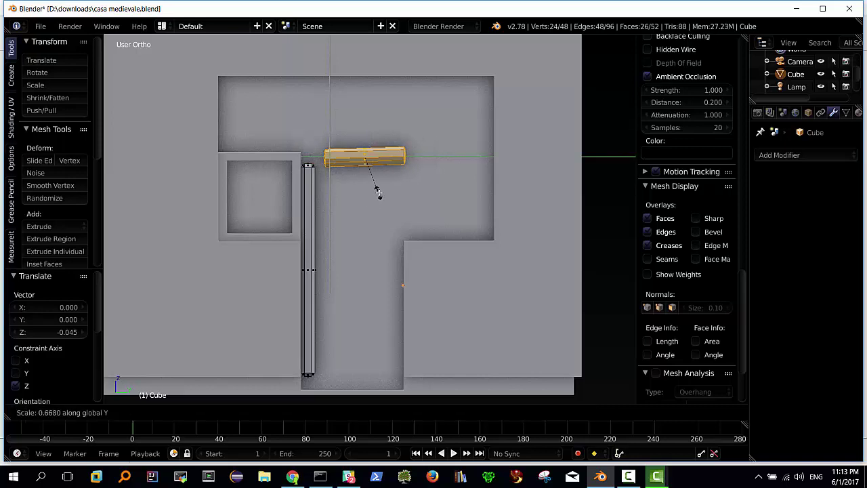
click(382, 189)
drag(397, 157, 352, 187)
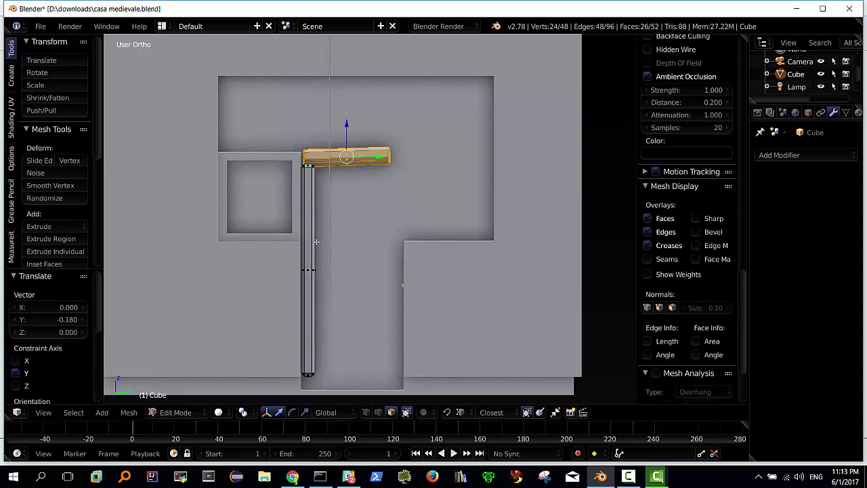
right_click(306, 269)
Copy the left door post 0.875 along Y to the doorway's right side.
key(l)
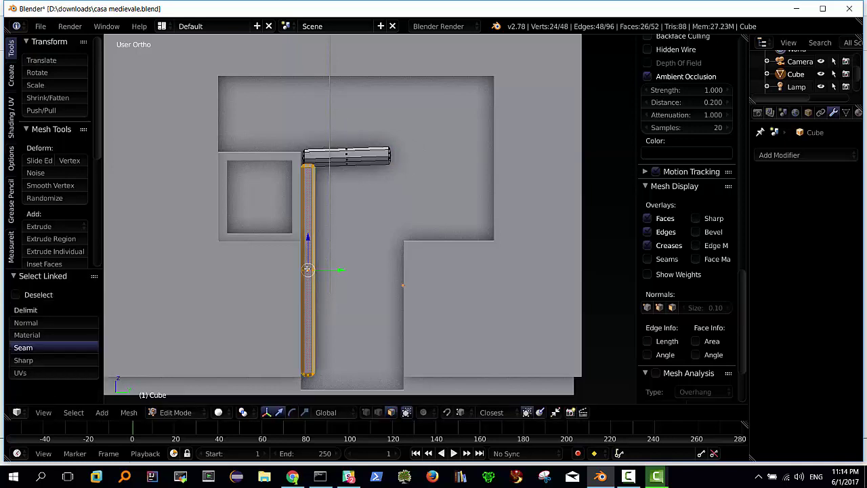
key(shift+d)
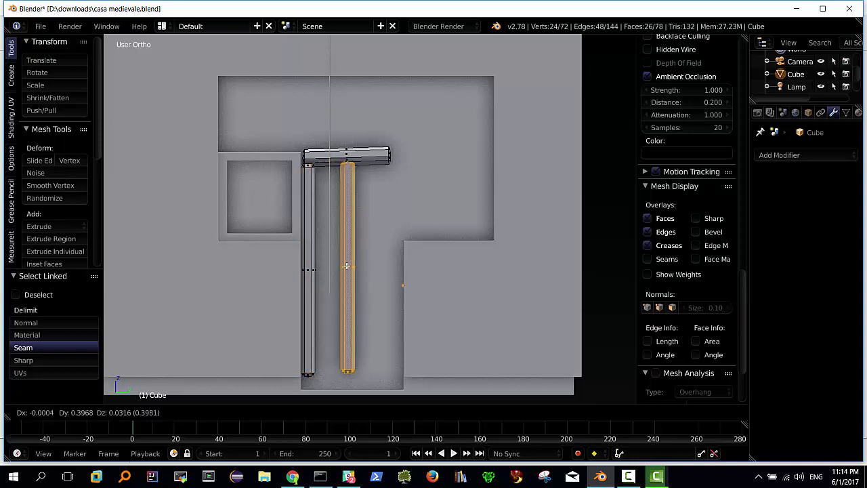
key(y)
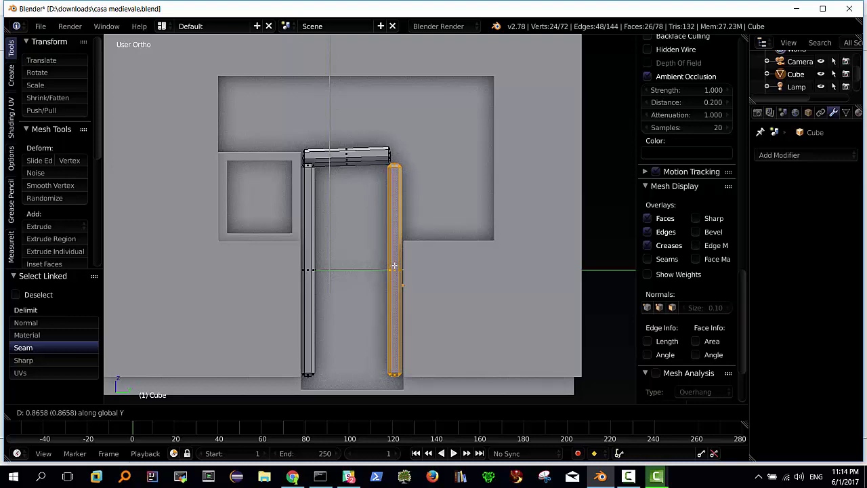
click(394, 266)
Select the lintel bar, then isolate its right end face.
middle_drag(350, 232, 323, 248)
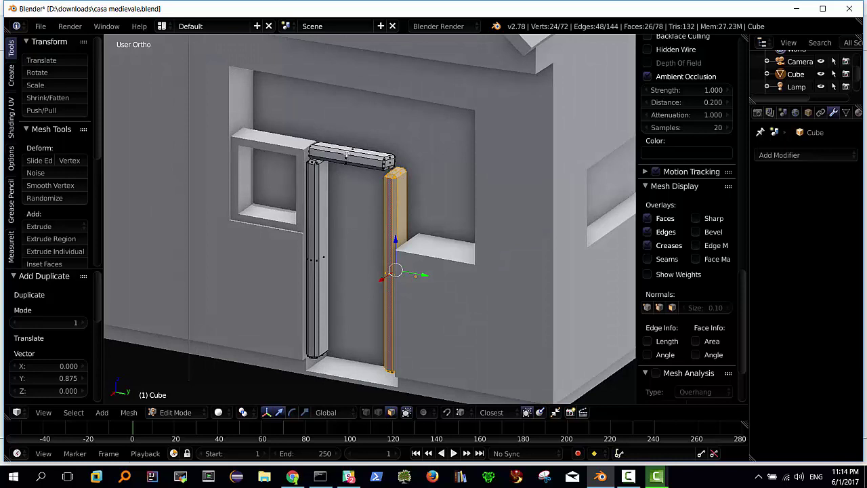
right_click(347, 155)
key(l)
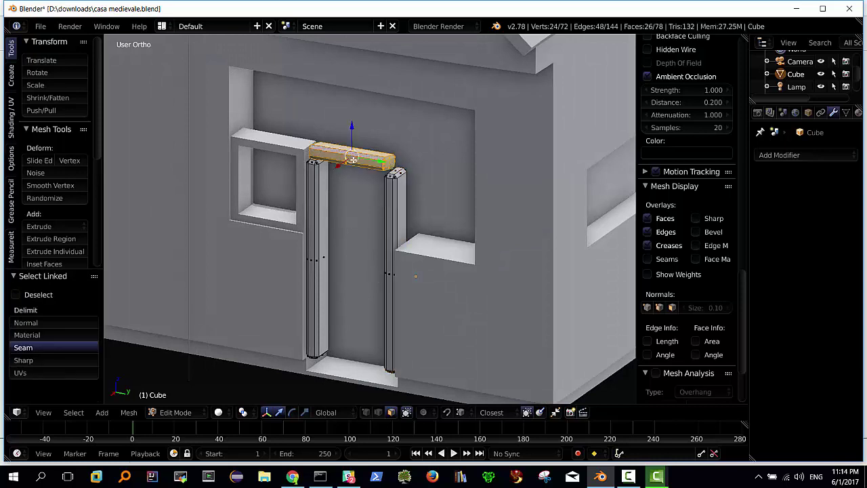
scroll(360, 158, up, 1)
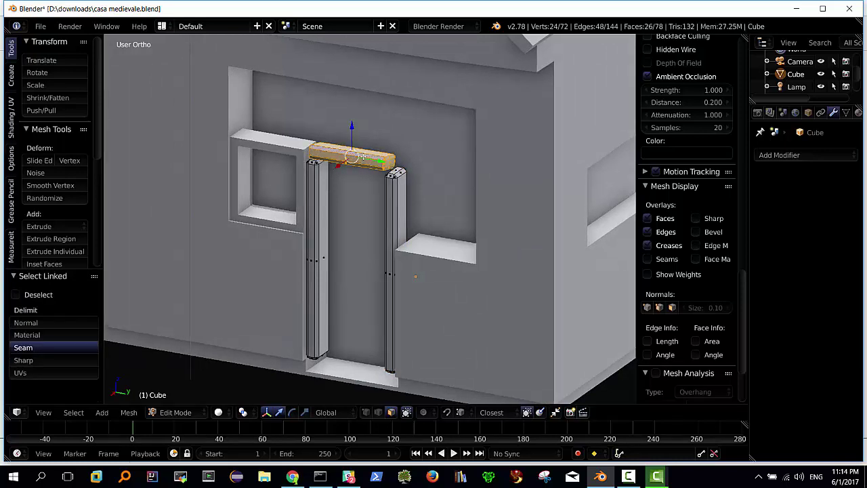
scroll(370, 157, up, 2)
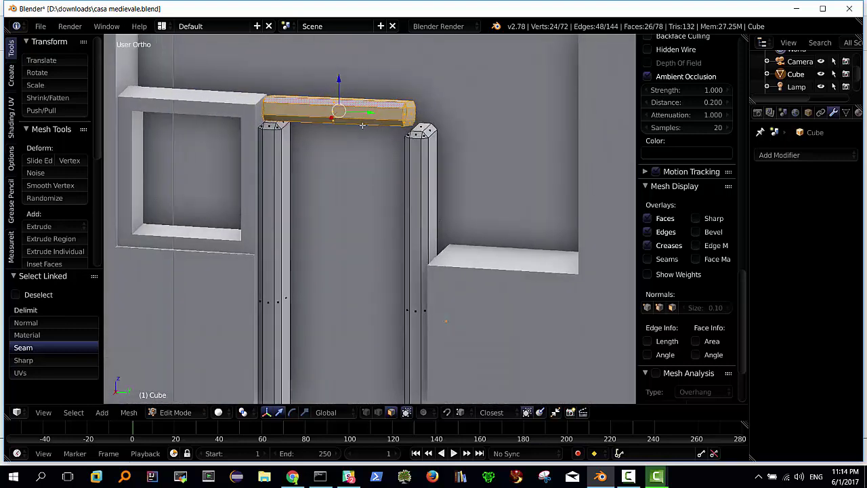
middle_drag(360, 133, 359, 131)
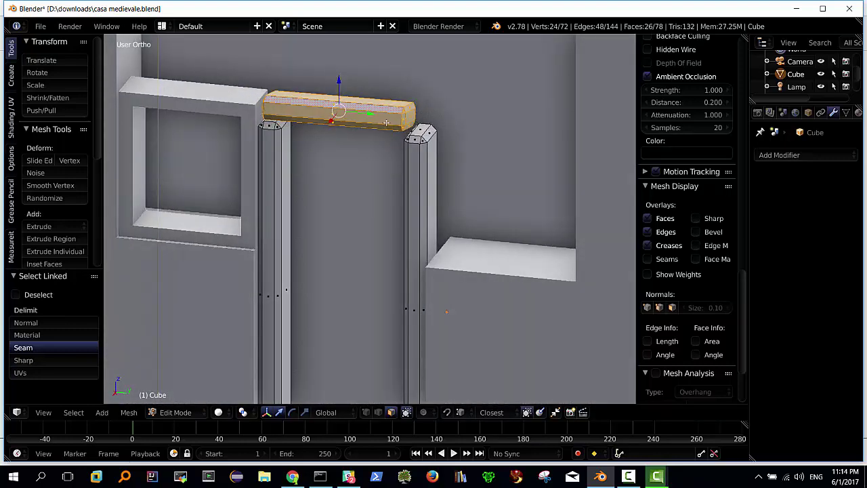
key(a)
scroll(688, 204, down, 5)
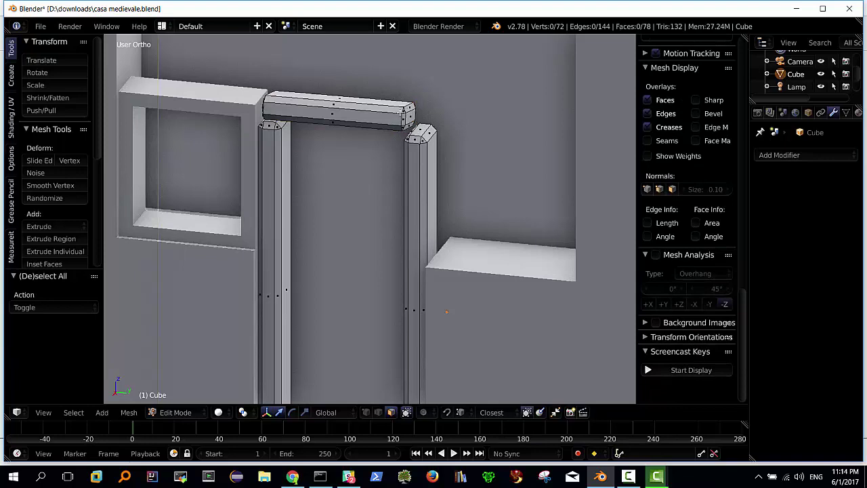
middle_drag(401, 126, 404, 118)
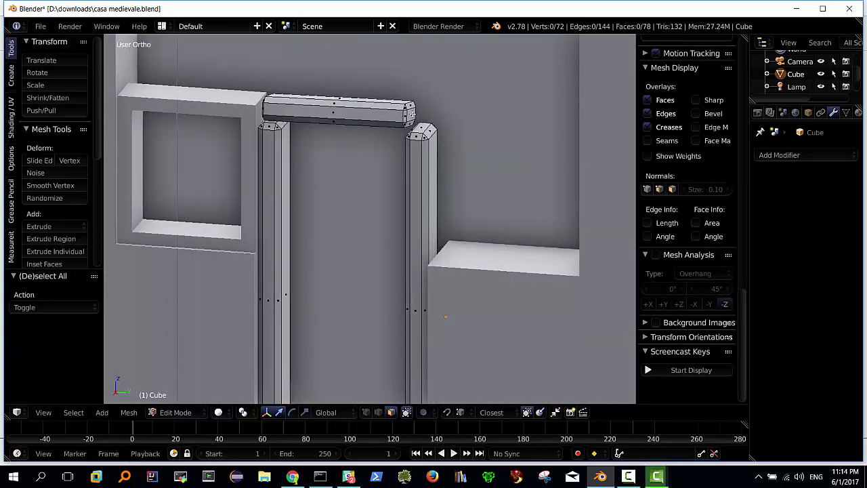
right_click(409, 114)
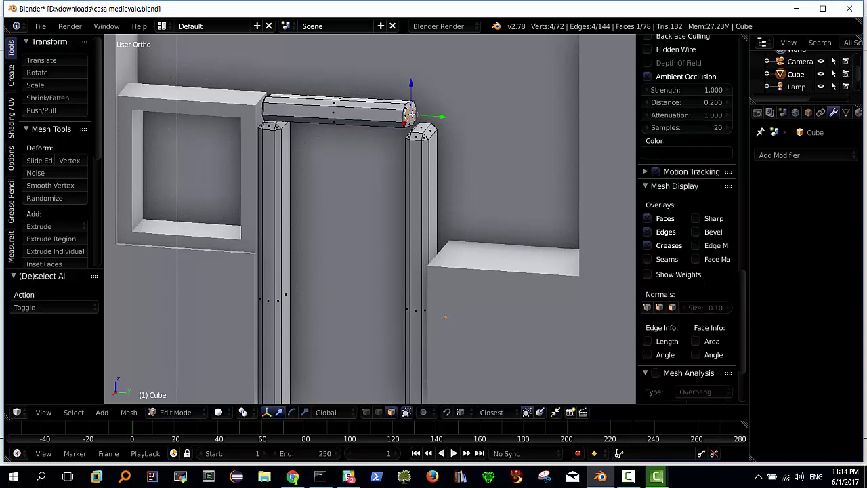
Select linked flat faces at the lintel's end, raising sharpness to 24.6° to cover the whole cap.
key(ctrl+shift+alt+f)
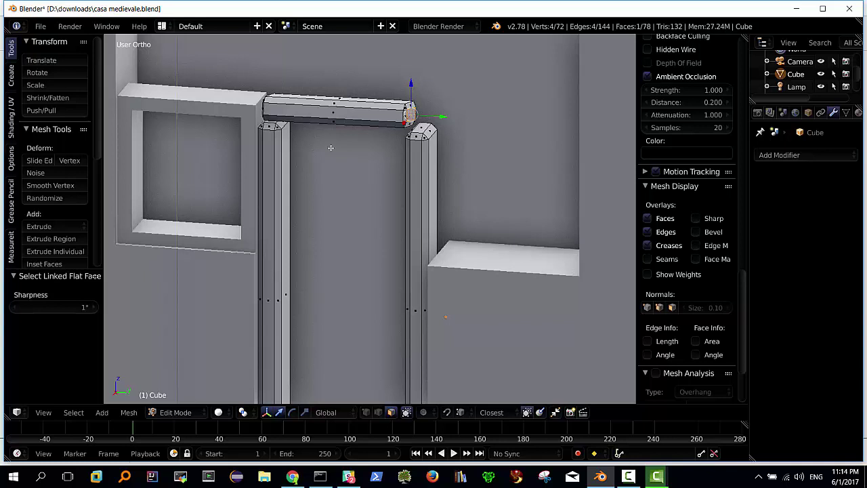
click(75, 308)
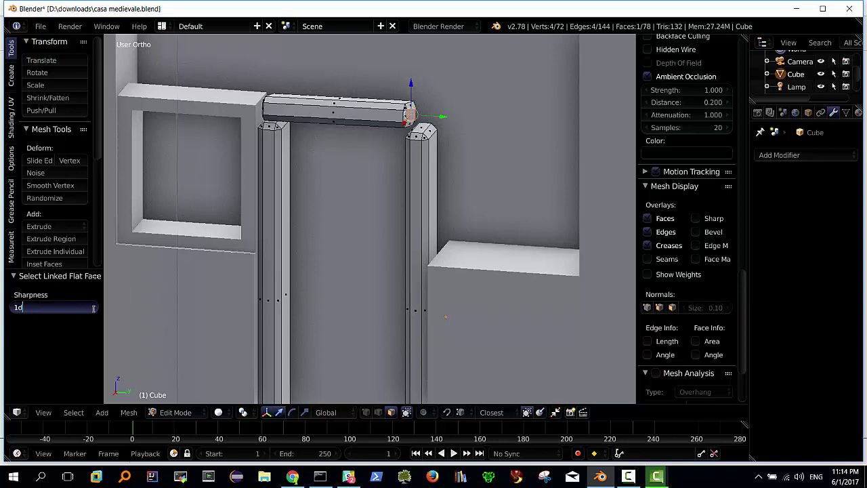
click(12, 308)
key(Delete)
key(Delete)
text(5)
key(Return)
click(24, 312)
key(BackSpace)
key(BackSpace)
key(Return)
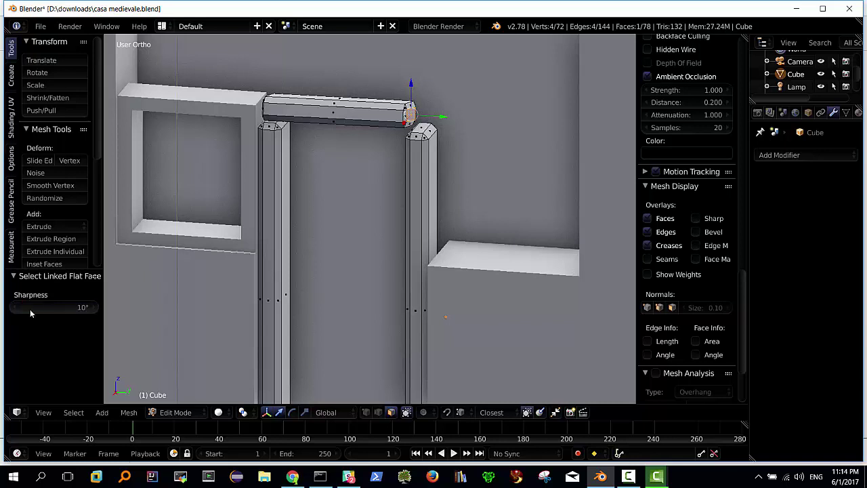
drag(30, 312, 64, 306)
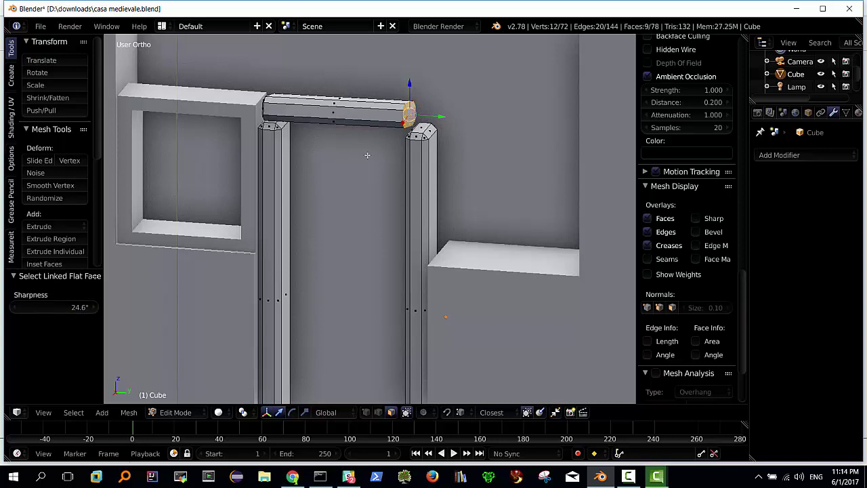
scroll(367, 155, up, 1)
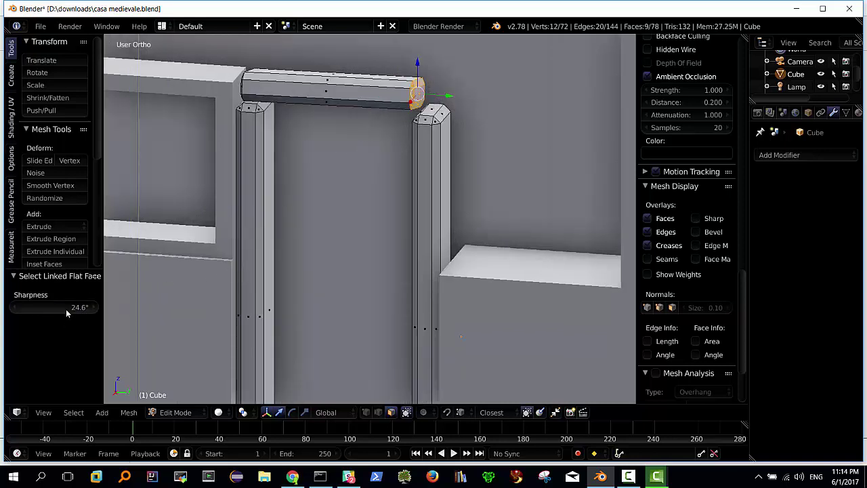
scroll(413, 105, up, 1)
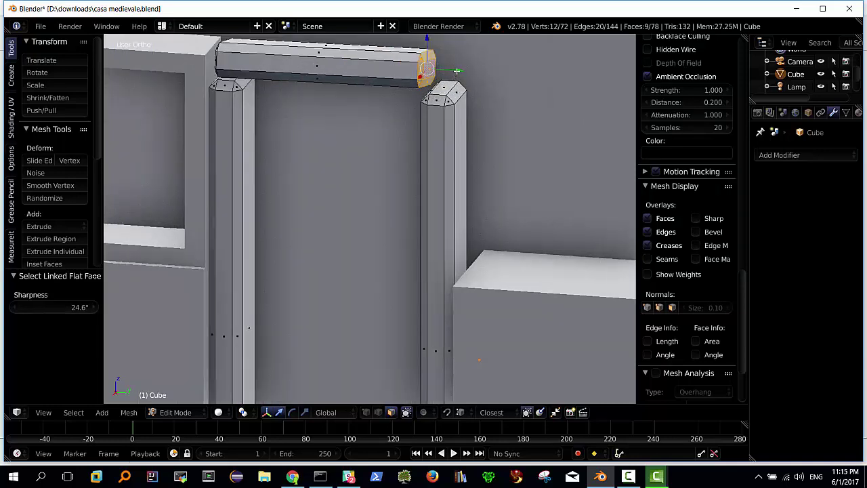
Extend the lintel's end cap 0.126 along Y over the right post and inspect the frame.
key(g)
key(y)
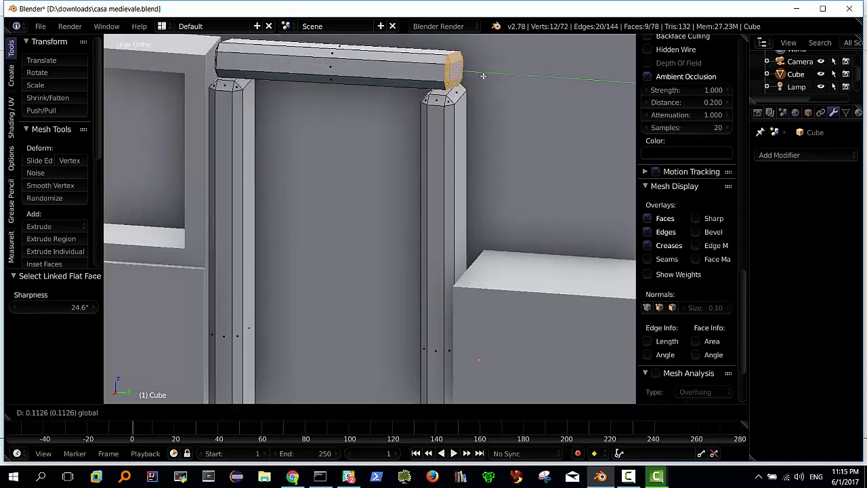
click(487, 76)
mouse_move(487, 76)
middle_down()
mouse_move(398, 124)
mouse_move(355, 121)
middle_up()
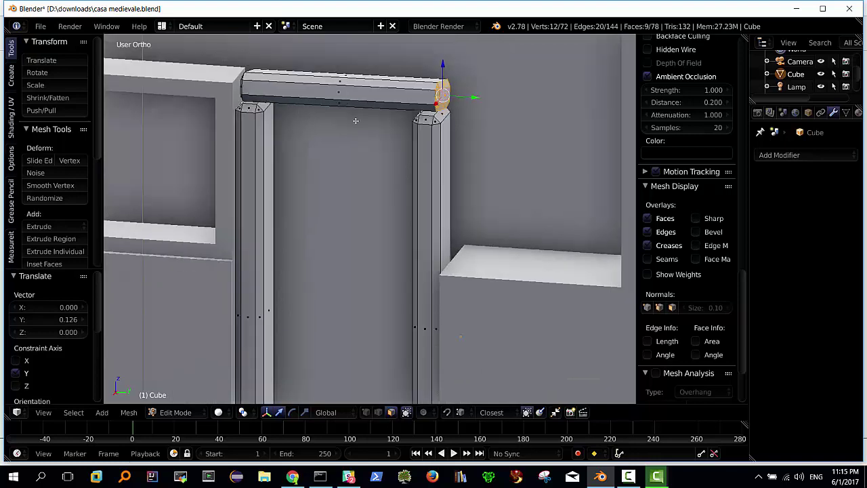
scroll(355, 124, down, 1)
scroll(346, 162, down, 1)
scroll(346, 164, down, 1)
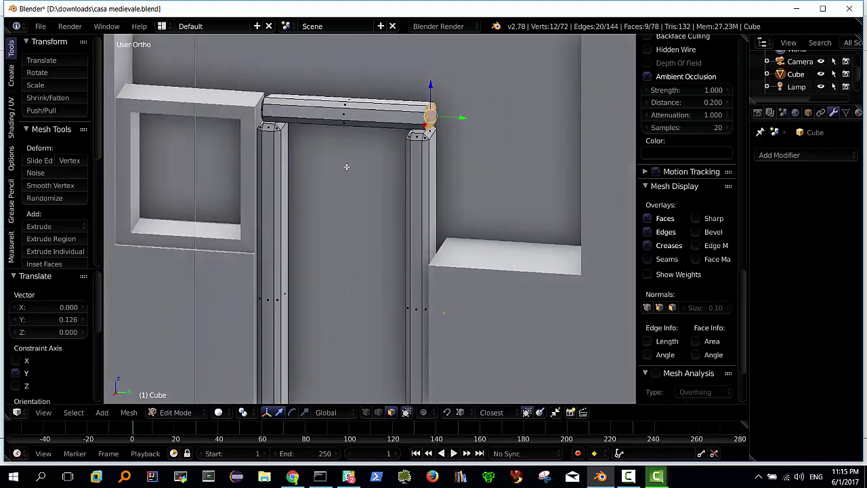
scroll(352, 165, down, 1)
mouse_move(360, 210)
middle_down()
mouse_move(338, 282)
mouse_move(350, 266)
middle_up()
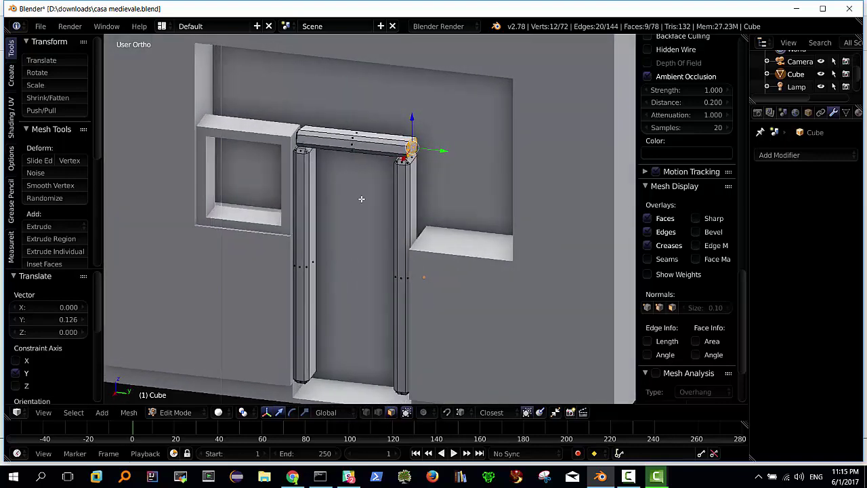
mouse_move(356, 197)
middle_down()
mouse_move(389, 199)
mouse_move(363, 185)
mouse_move(352, 198)
mouse_move(363, 192)
middle_up()
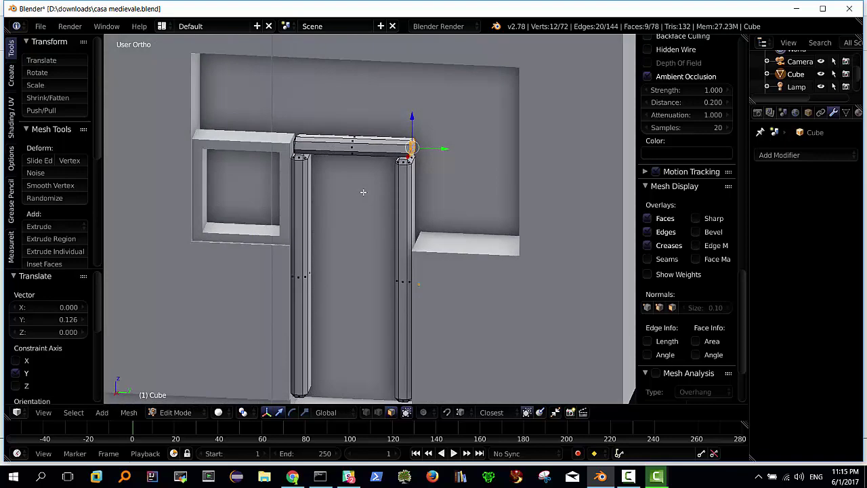
Duplicate the lintel and drop the copy along Z to the doorway's bottom.
key(a)
key(a)
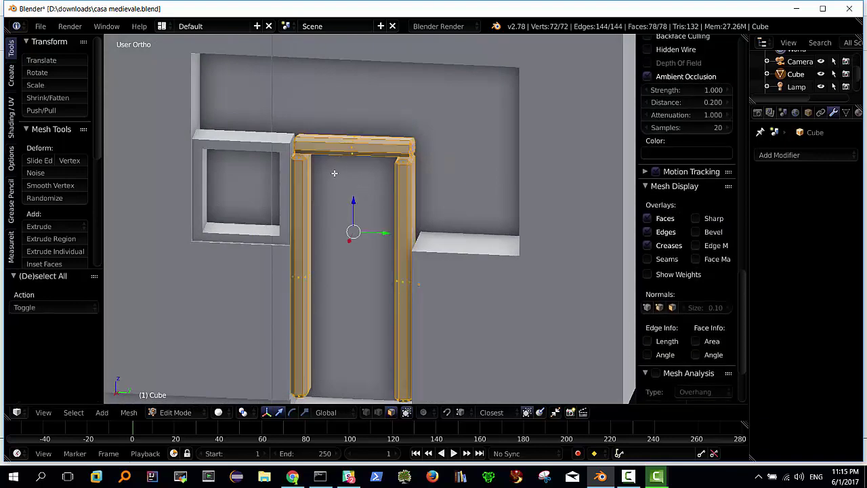
mouse_move(339, 159)
middle_down()
mouse_move(352, 169)
mouse_move(332, 168)
mouse_move(328, 158)
mouse_move(345, 251)
middle_up()
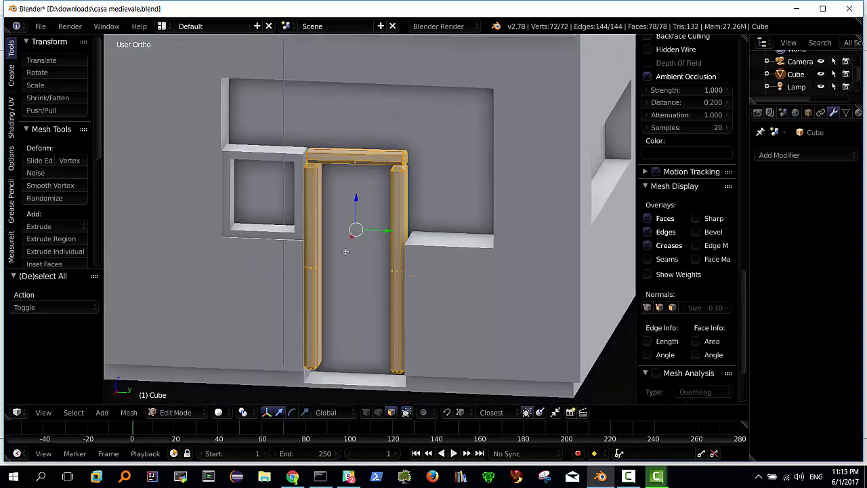
key(a)
key(l)
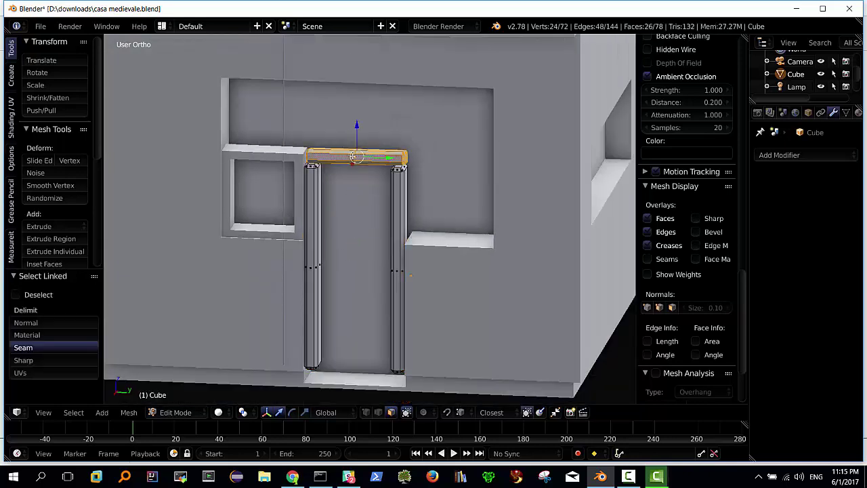
key(shift+d)
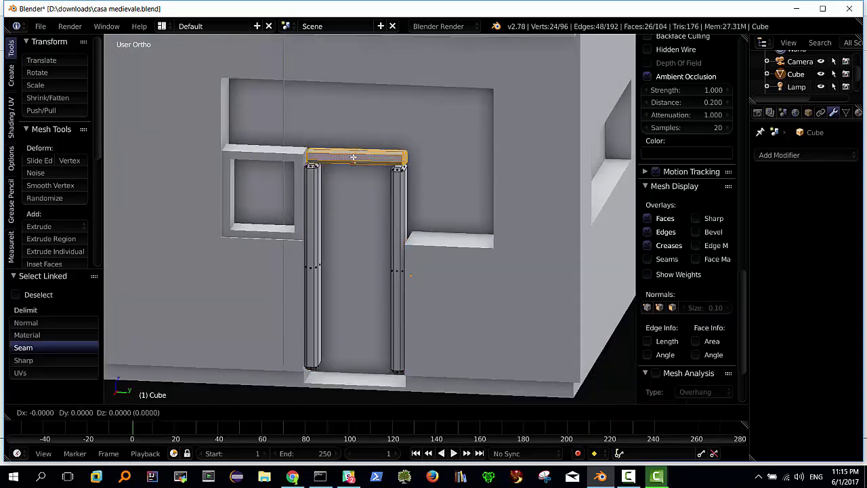
key(z)
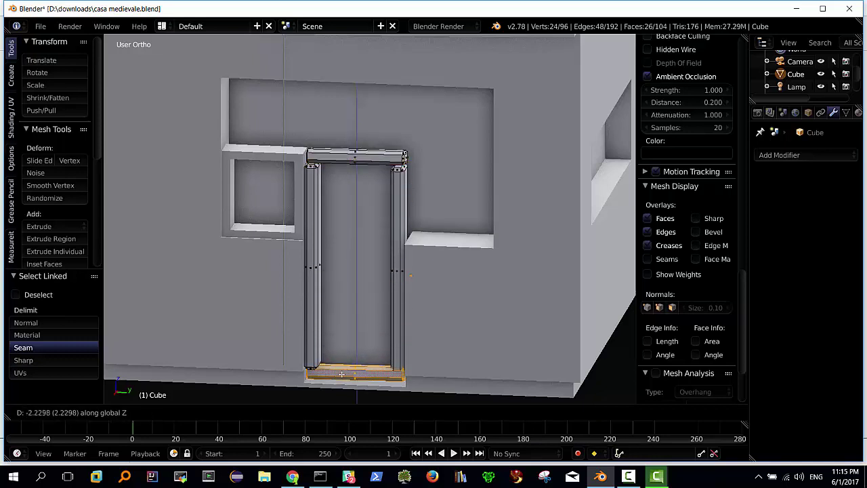
click(343, 376)
Nudge the threshold up 0.009 along Z.
mouse_move(370, 280)
middle_down()
mouse_move(375, 250)
mouse_move(375, 296)
middle_up()
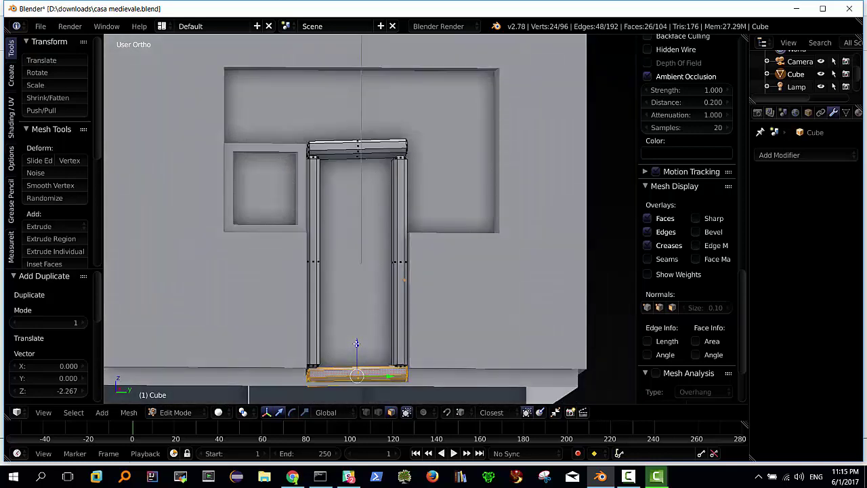
key(g)
key(z)
click(356, 343)
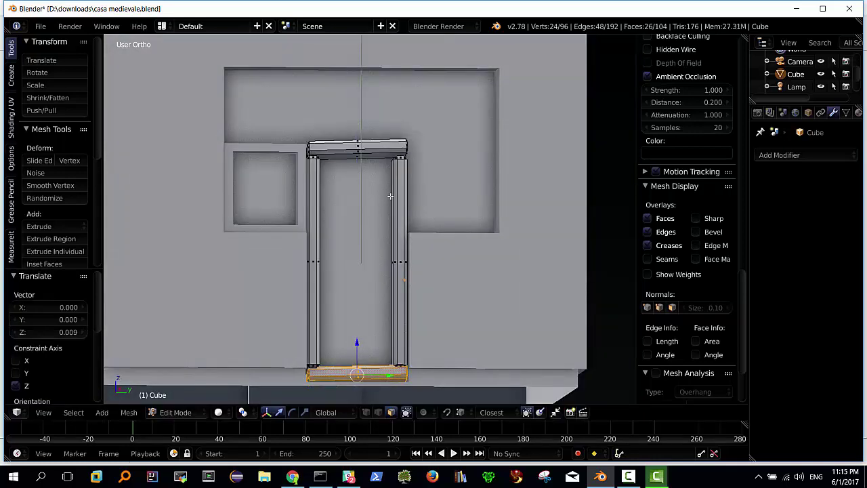
middle_drag(396, 193, 385, 221)
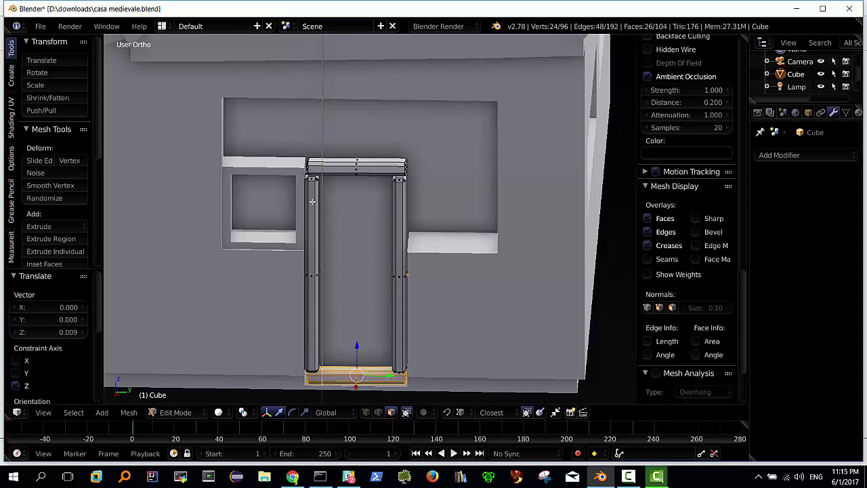
In Object Mode, copy the finestra telaio window frame 1.854 along Y into the opening right of the door.
key(Tab)
right_click(267, 168)
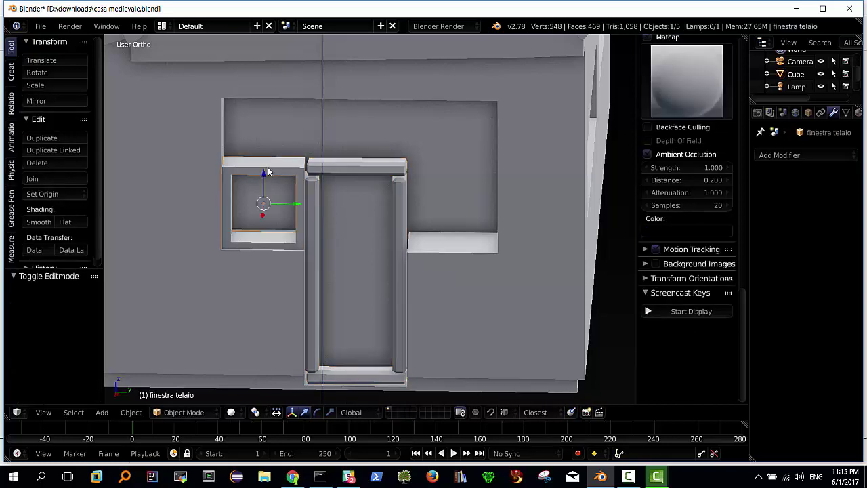
key(shift+d)
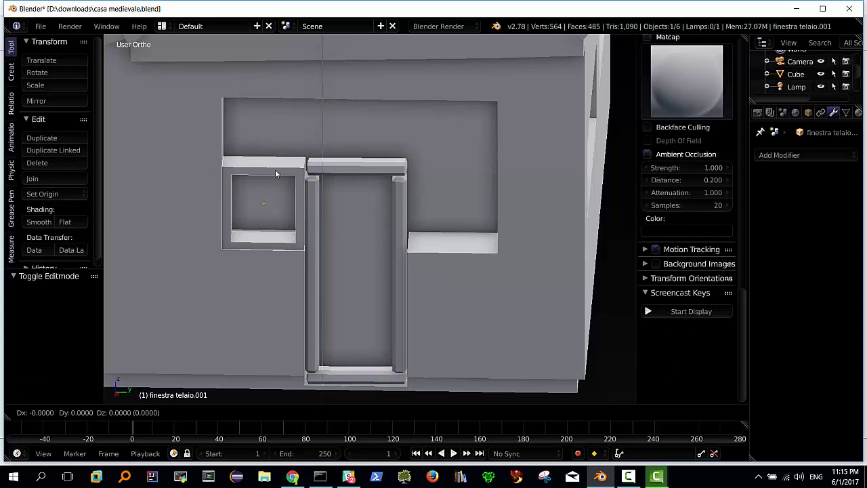
key(y)
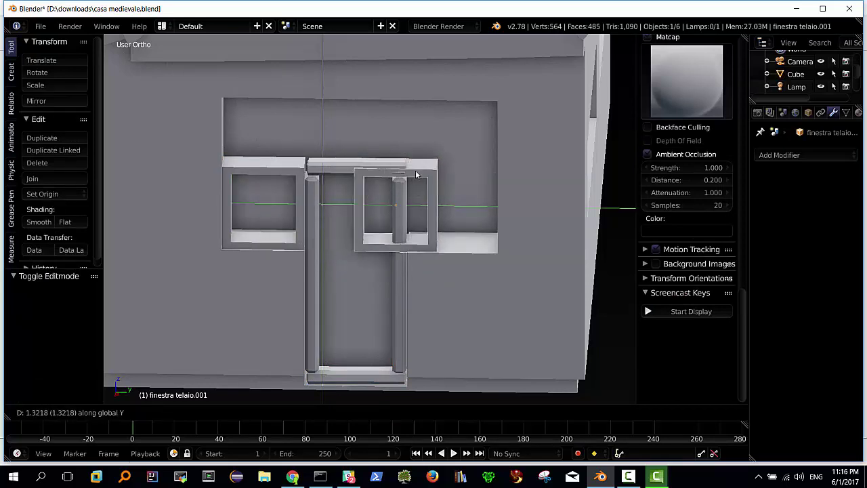
click(458, 176)
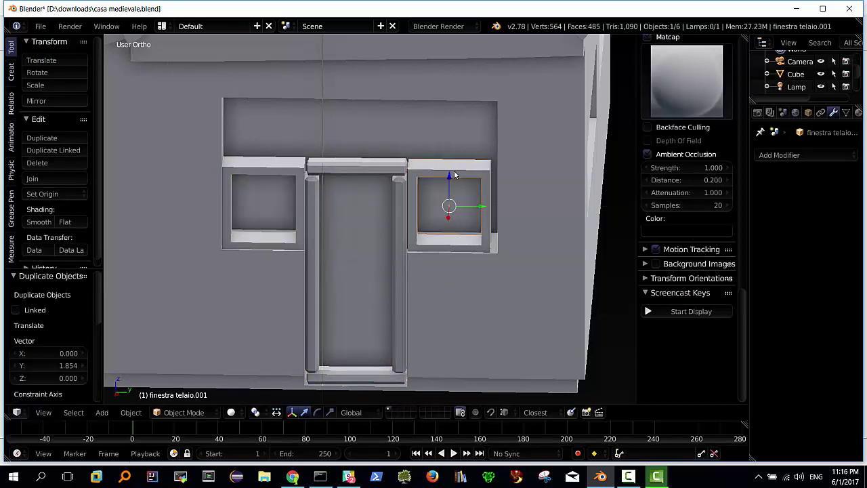
mouse_move(469, 185)
middle_down()
mouse_move(456, 176)
mouse_move(472, 179)
mouse_move(478, 206)
middle_up()
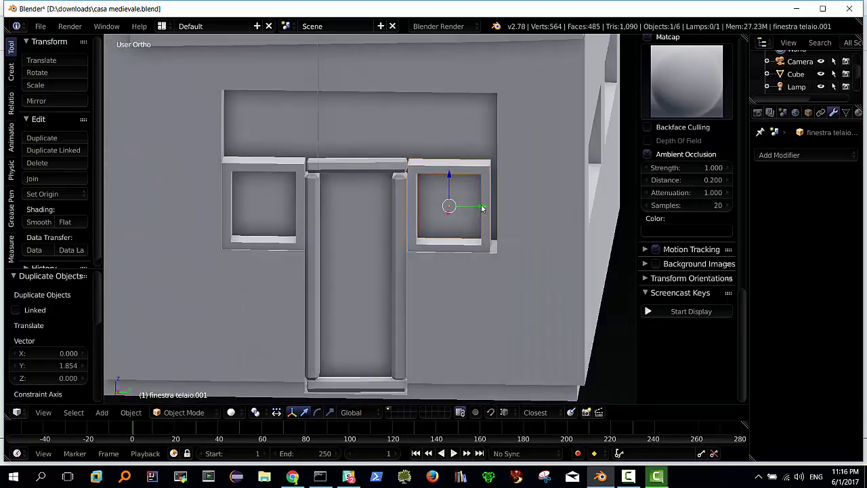
click(481, 208)
mouse_move(394, 203)
middle_down()
mouse_move(479, 204)
mouse_move(521, 129)
middle_up()
right_click(521, 133)
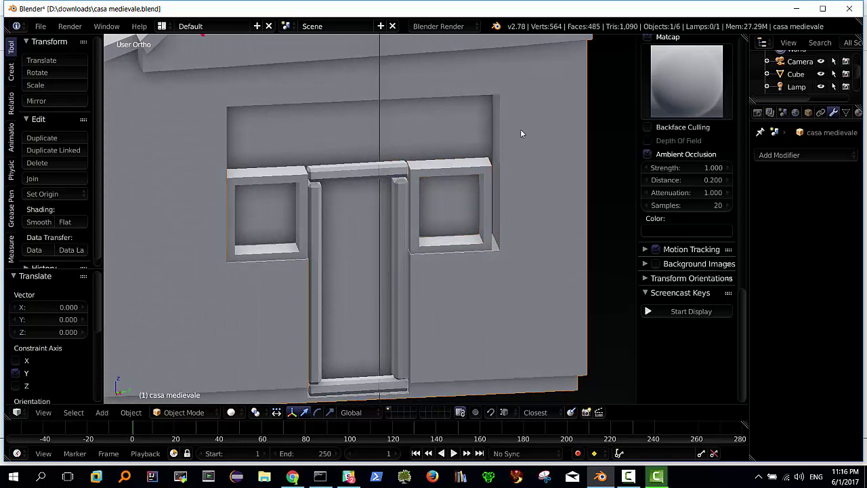
In casa medievale's Edit Mode, select the two narrow faces beside the right window, move them, then undo.
key(Tab)
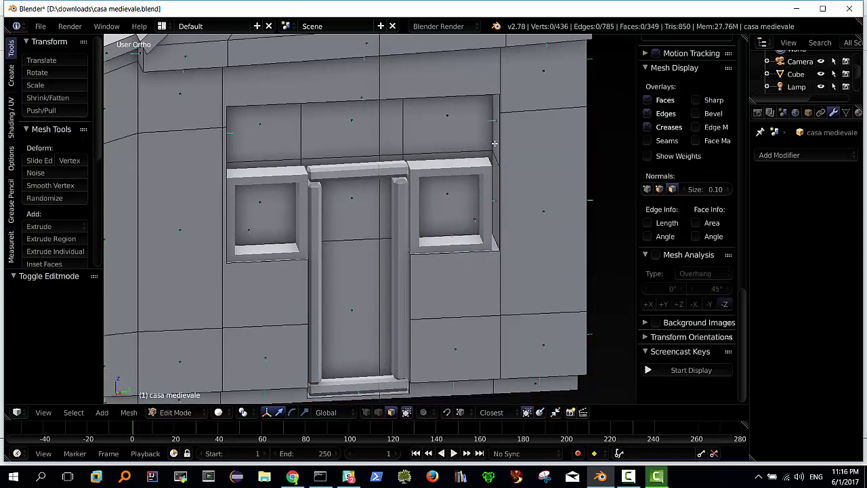
right_click(496, 136)
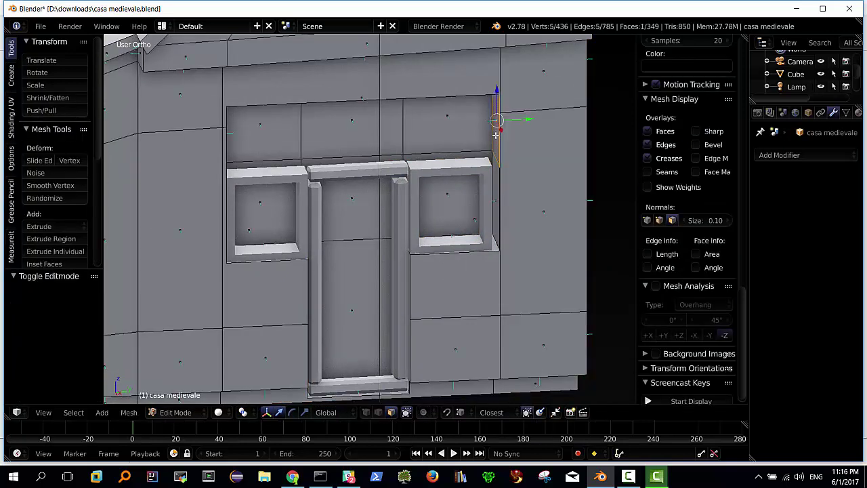
right_click(496, 201)
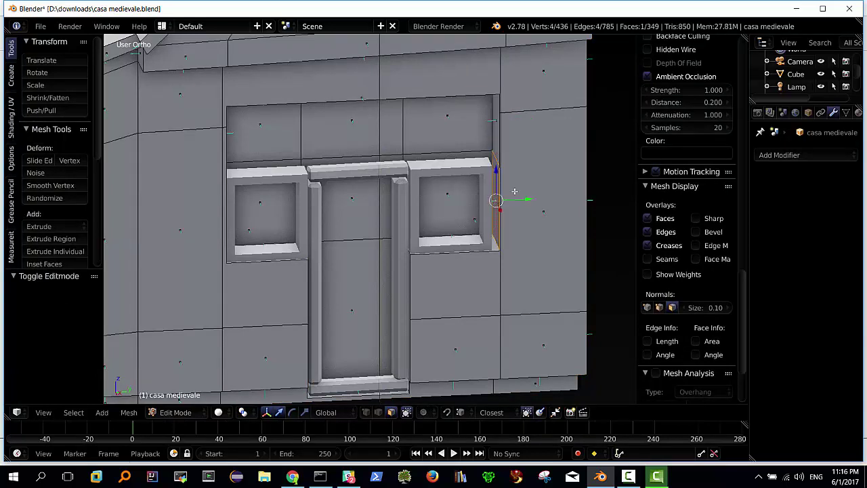
right_click(494, 134)
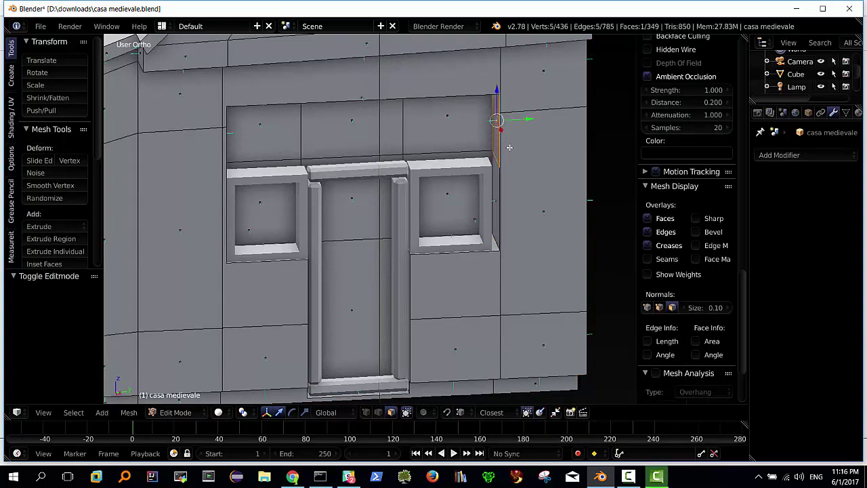
shift+right_click(499, 160)
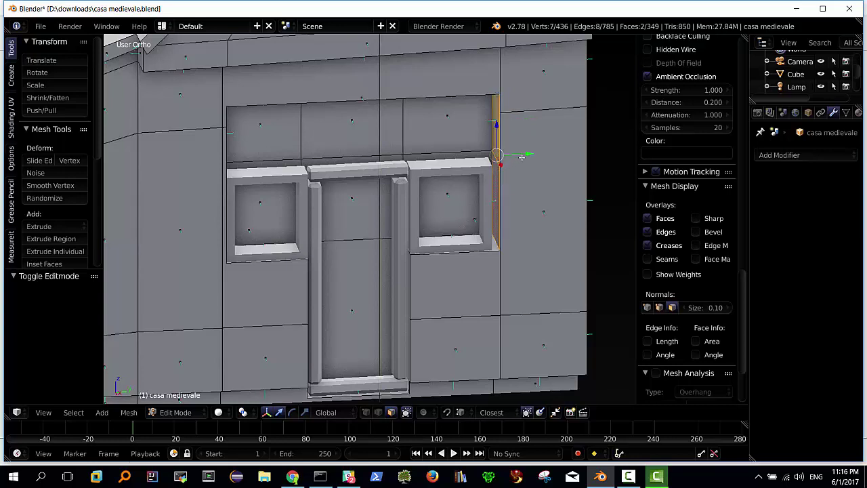
drag(528, 155, 520, 156)
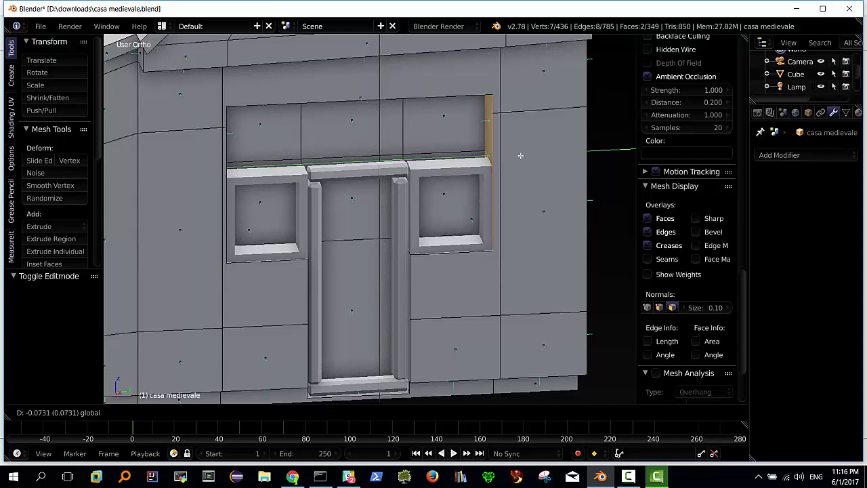
drag(520, 156, 520, 155)
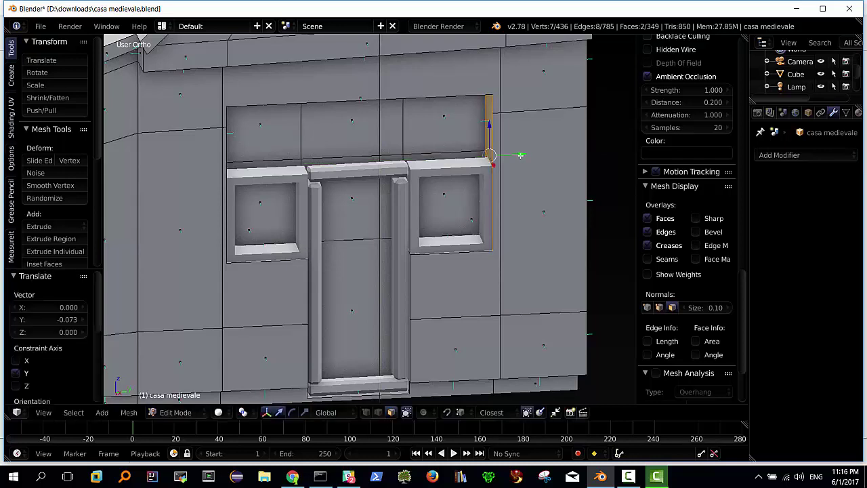
key(ctrl+z)
Orbit around the facade with numpad 4/6 and return to Object Mode.
key(KP_6)
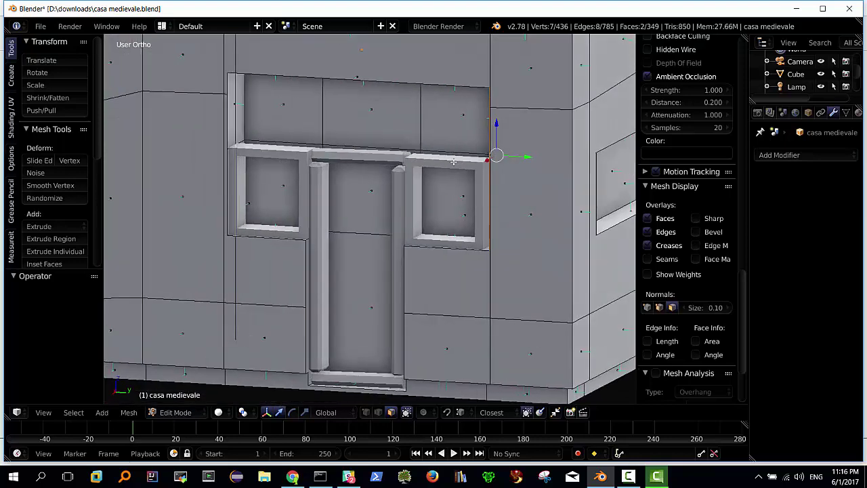
key(KP_4)
key(KP_6)
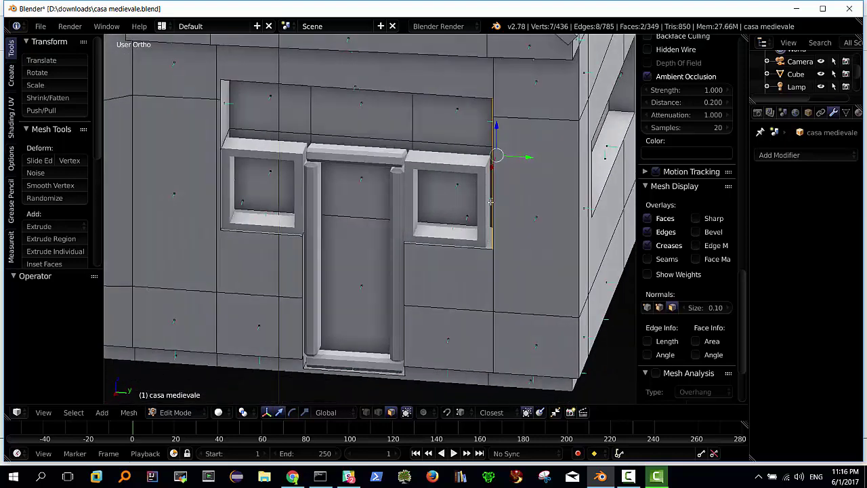
key(KP_4)
key(KP_6)
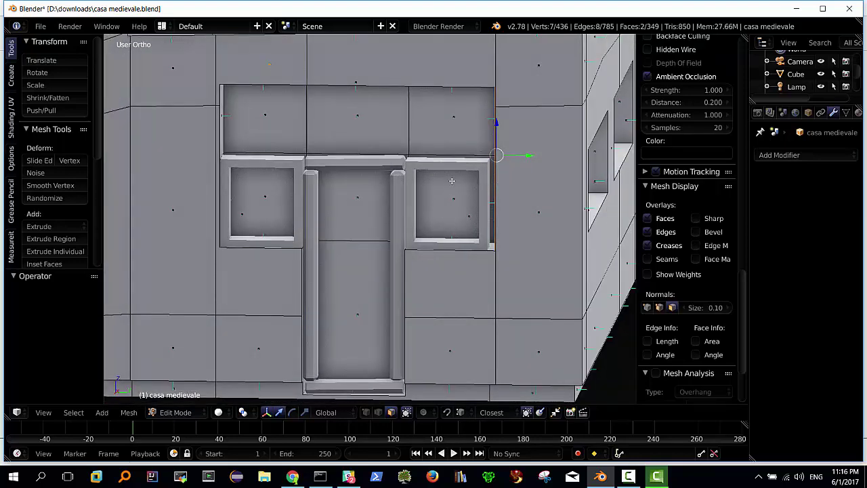
key(Tab)
Open finestra telaio.001 in Edit Mode, deselect all, and toggle wireframe on and off.
right_click(467, 171)
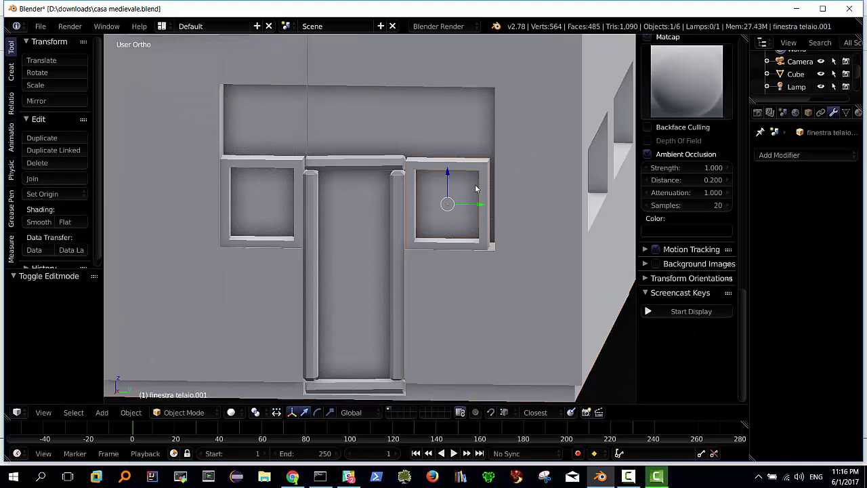
key(Tab)
middle_drag(478, 188, 489, 187)
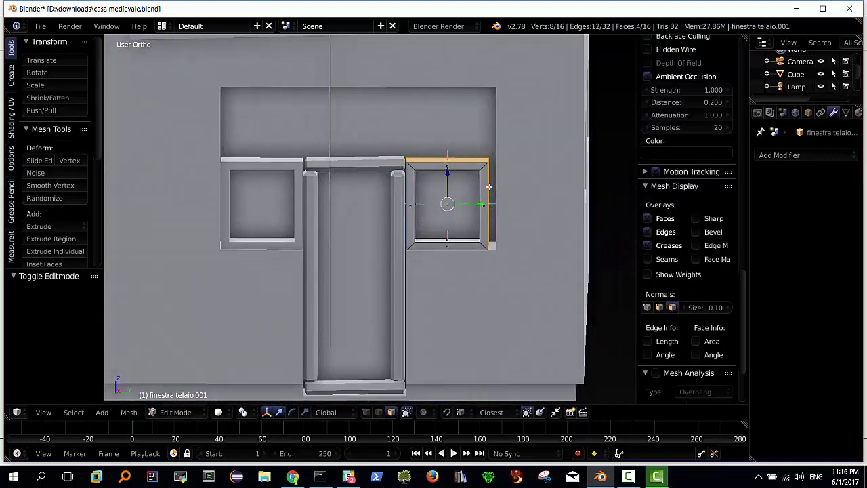
key(a)
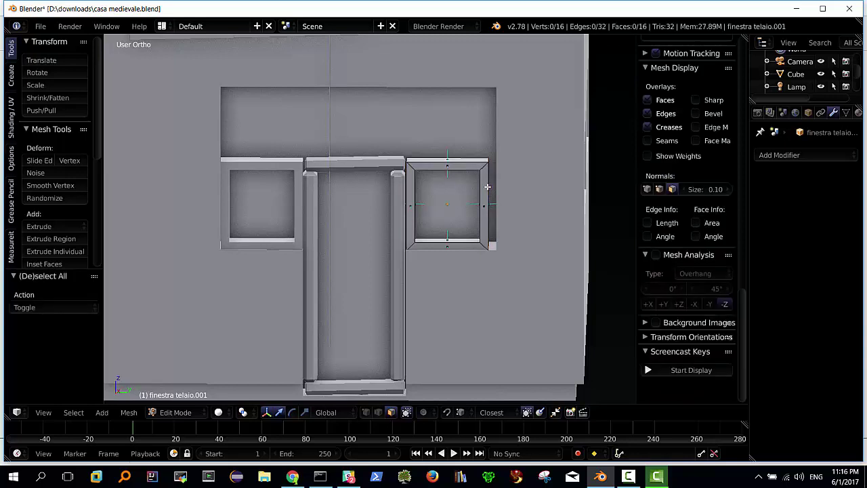
key(z)
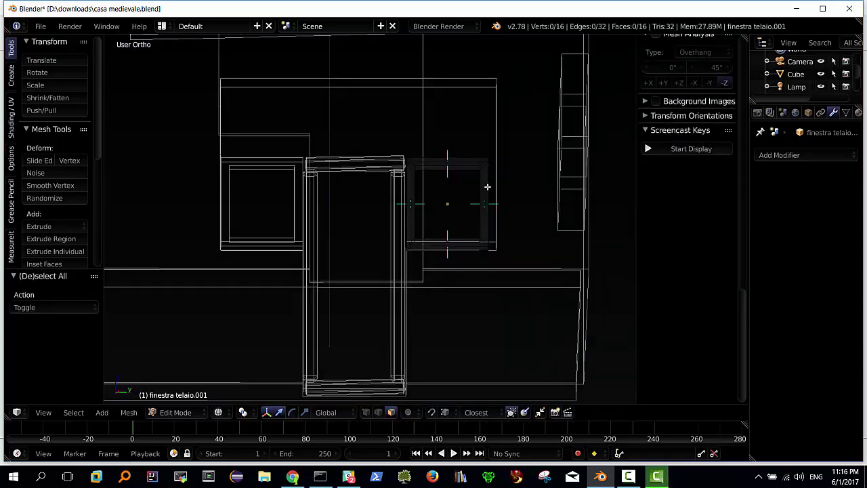
key(z)
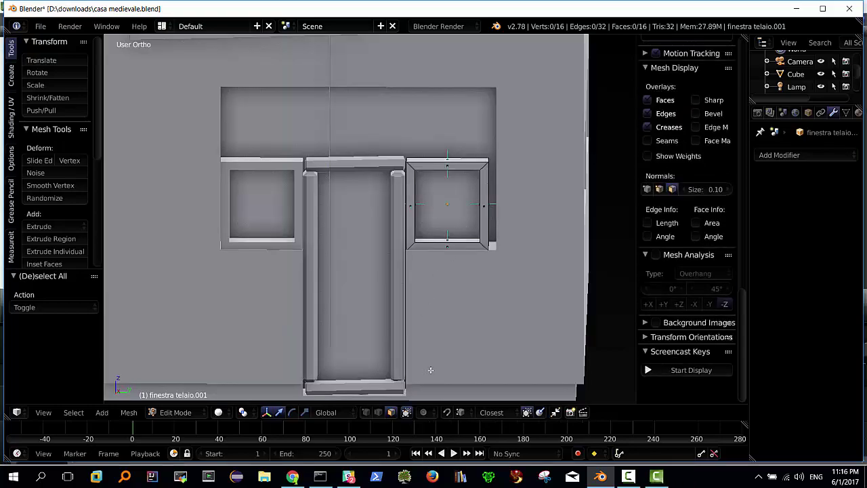
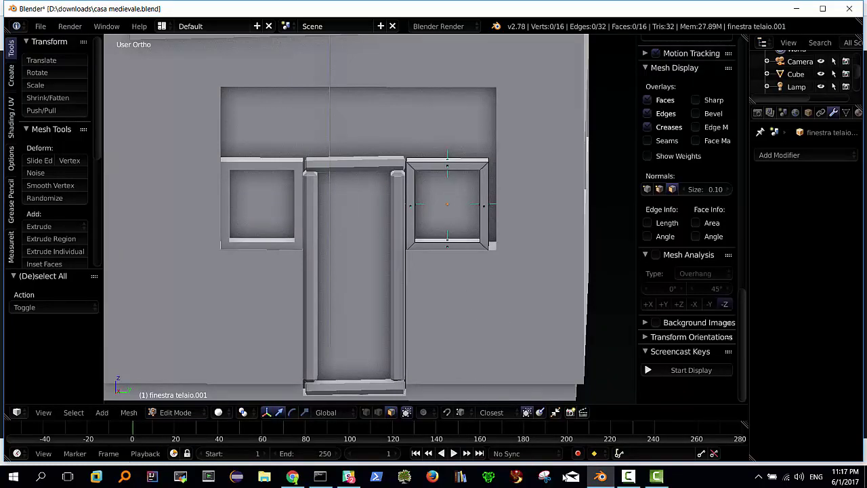
Close the still-loading 'Created by' Chrome tab and return to the Blender house model.
click(293, 477)
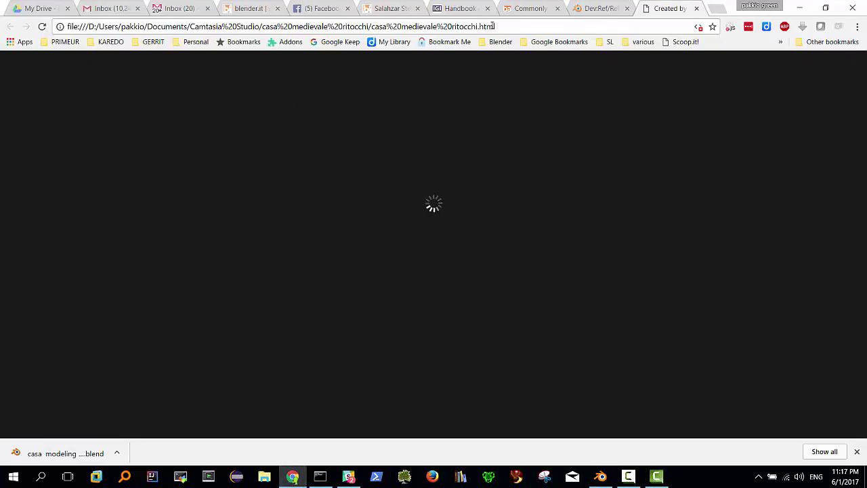
click(697, 8)
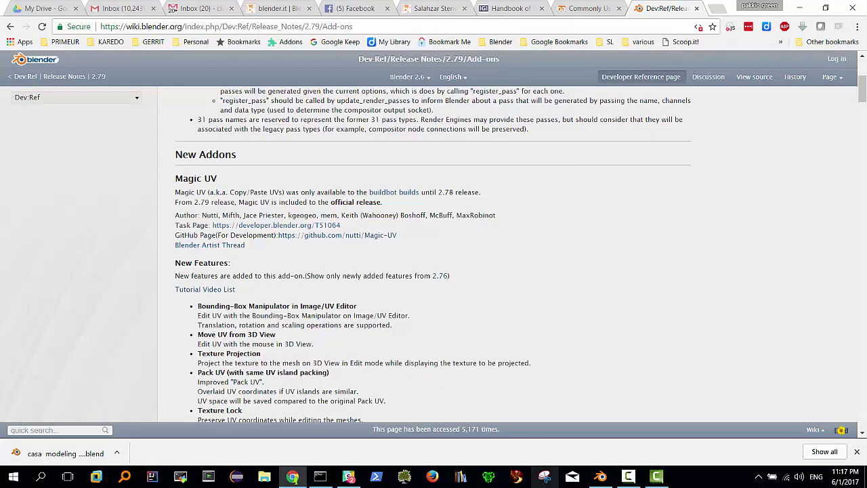
click(599, 477)
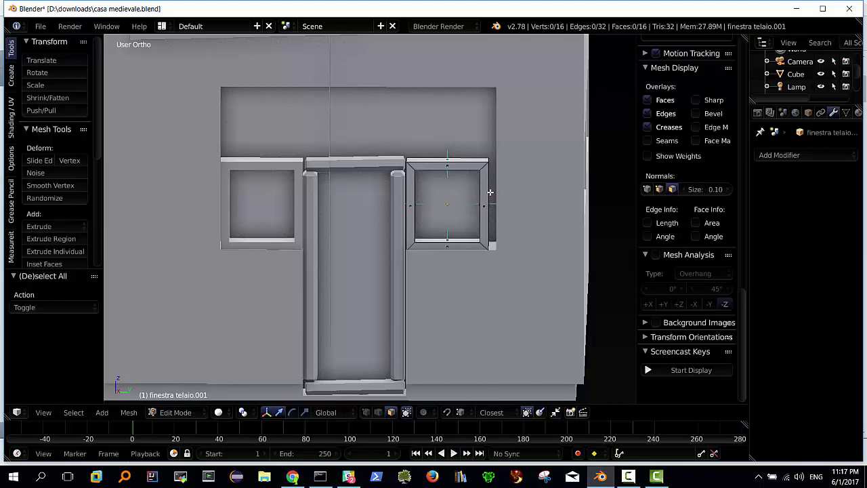
Box-select the right side of frame finestra telaio.001 and shift it 0.055 along Y.
middle_drag(489, 193, 510, 194)
middle_drag(504, 205, 497, 197)
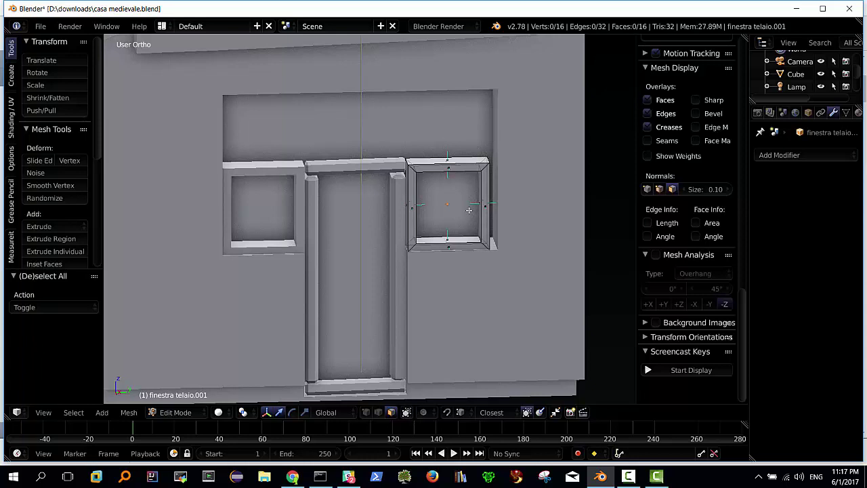
key(b)
drag(467, 141, 505, 261)
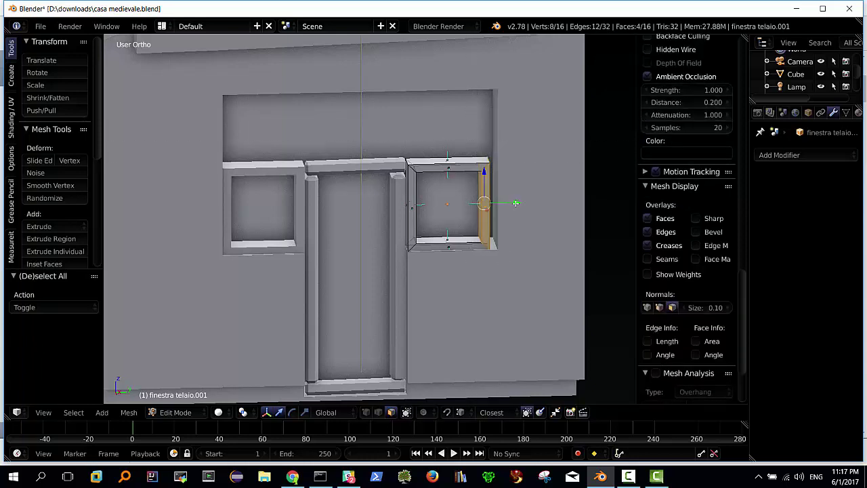
drag(516, 202, 521, 201)
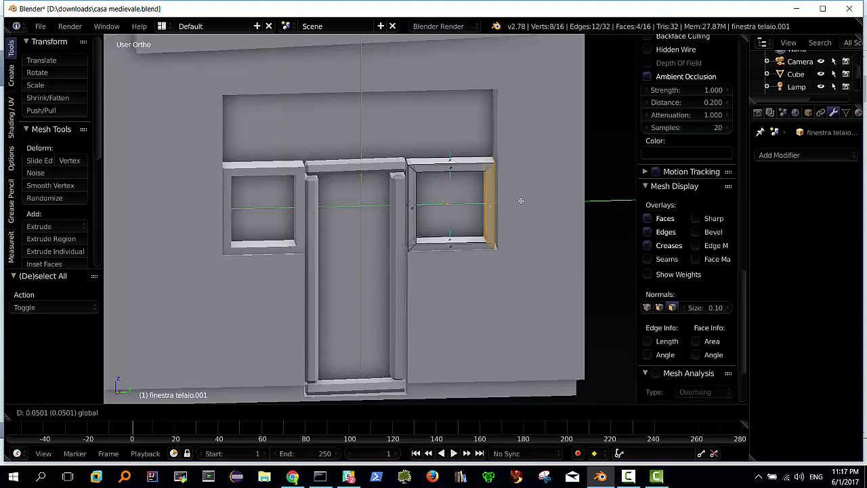
click(521, 201)
mouse_move(449, 233)
middle_down()
mouse_move(462, 217)
mouse_move(435, 226)
mouse_move(444, 217)
middle_up()
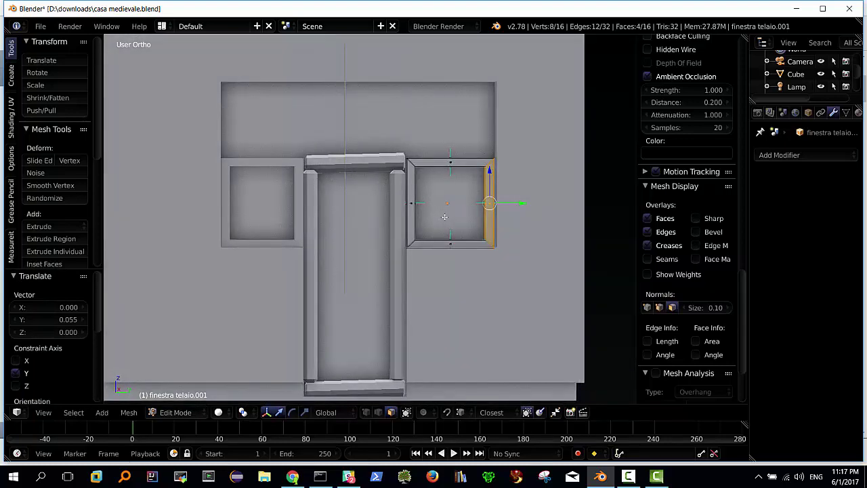
mouse_move(357, 164)
middle_down()
mouse_move(362, 170)
mouse_move(352, 177)
middle_up()
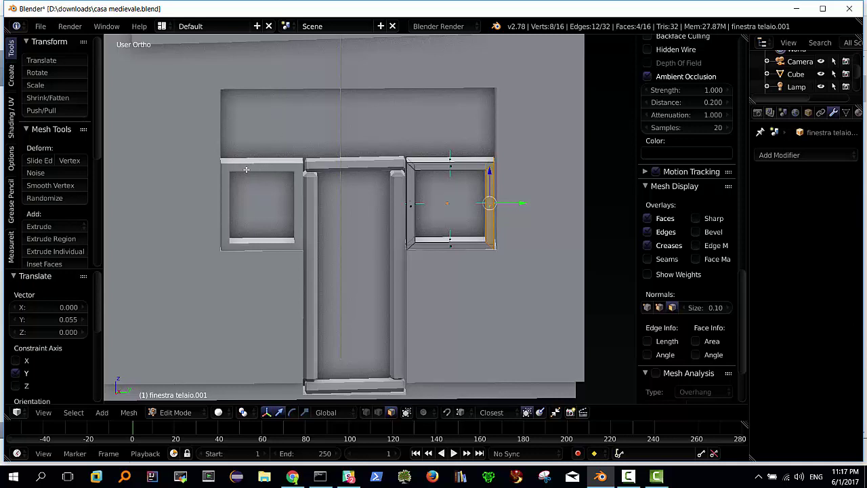
Duplicate the left window frame and move the copy 0.727 up along Z.
key(Tab)
right_click(249, 166)
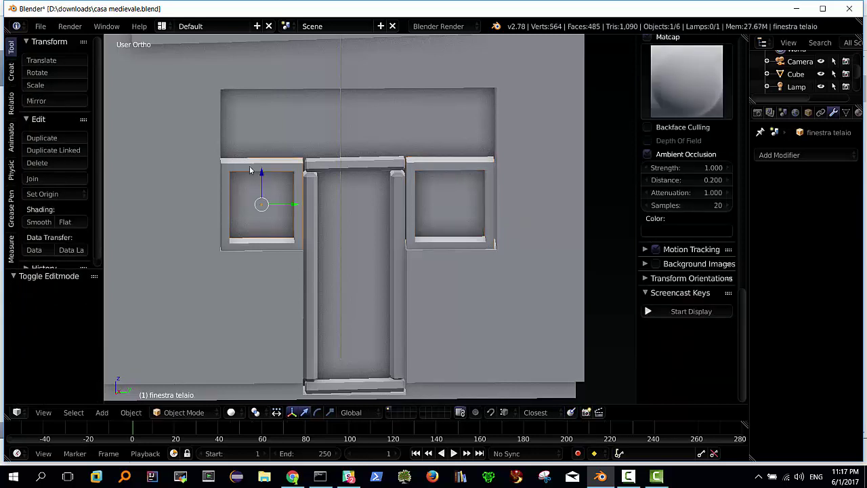
key(shift+d)
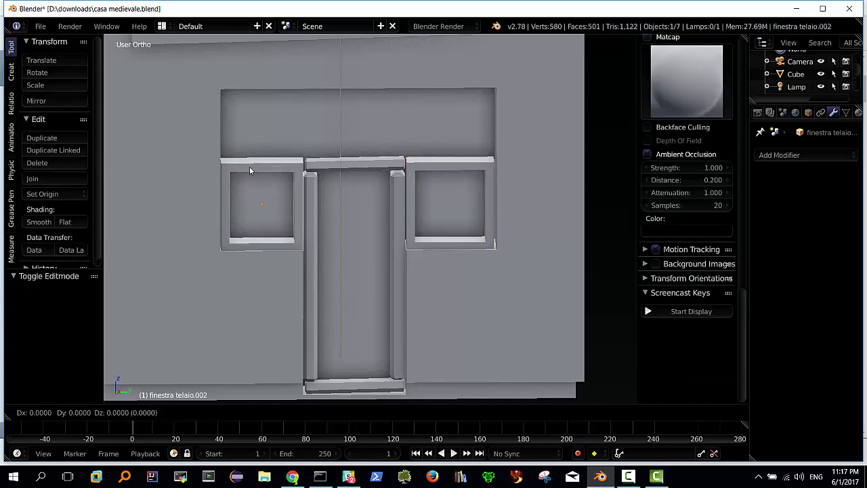
key(z)
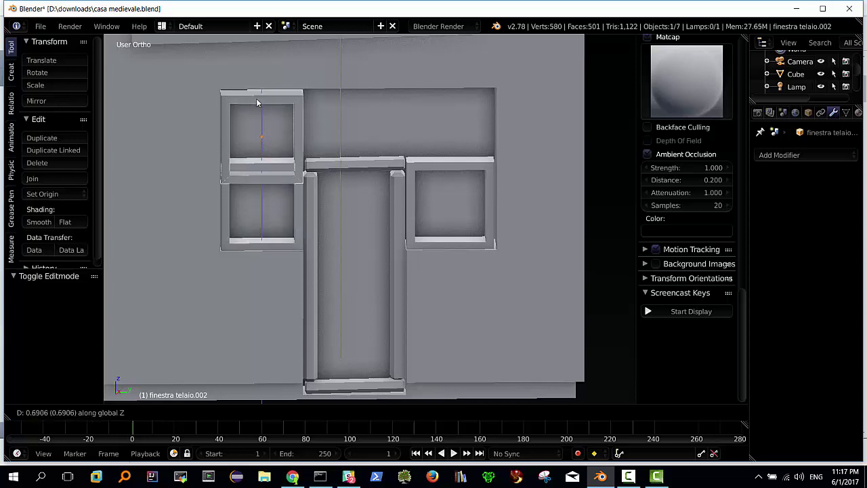
click(259, 101)
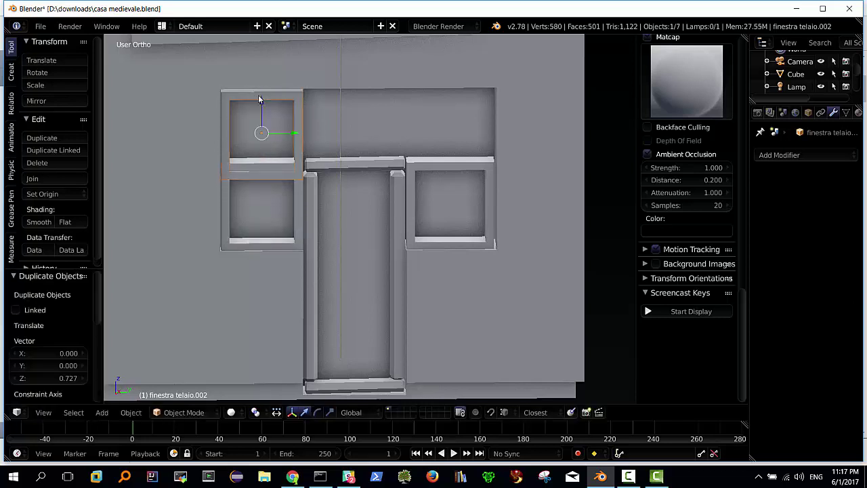
middle_drag(282, 168, 293, 175)
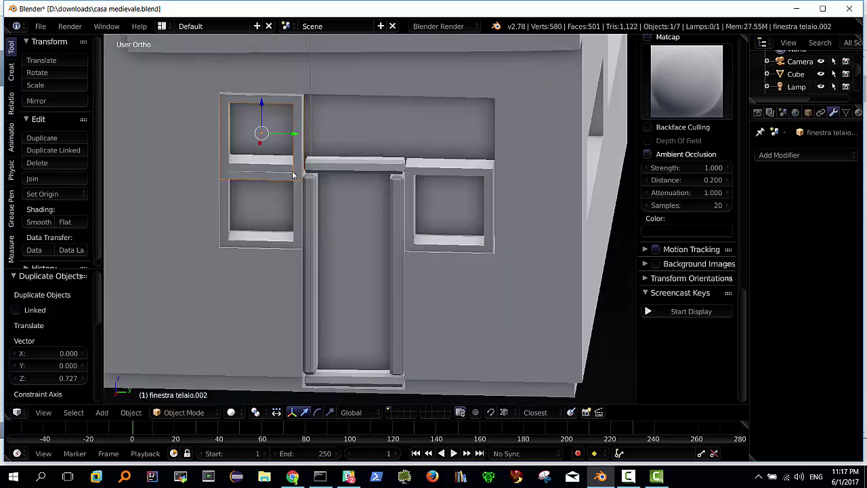
Raise the copied frame's bottom bar to shorten it into the upper opening.
key(Tab)
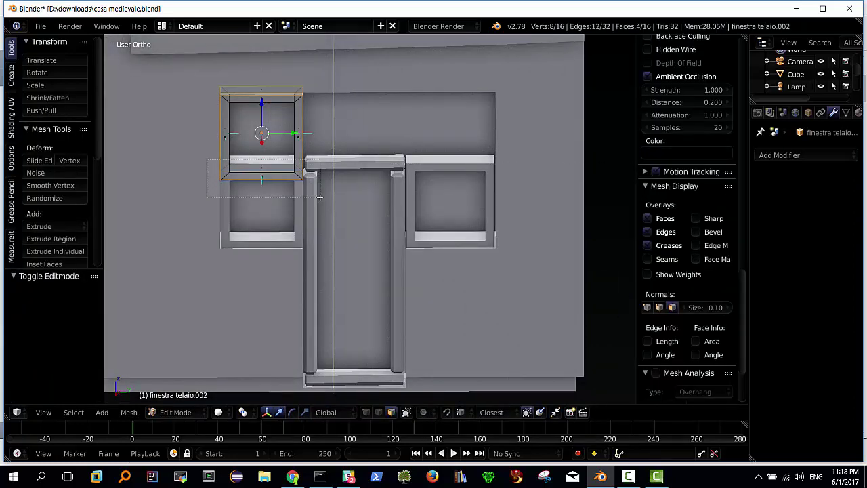
shift+right_click(276, 174)
drag(262, 114, 263, 126)
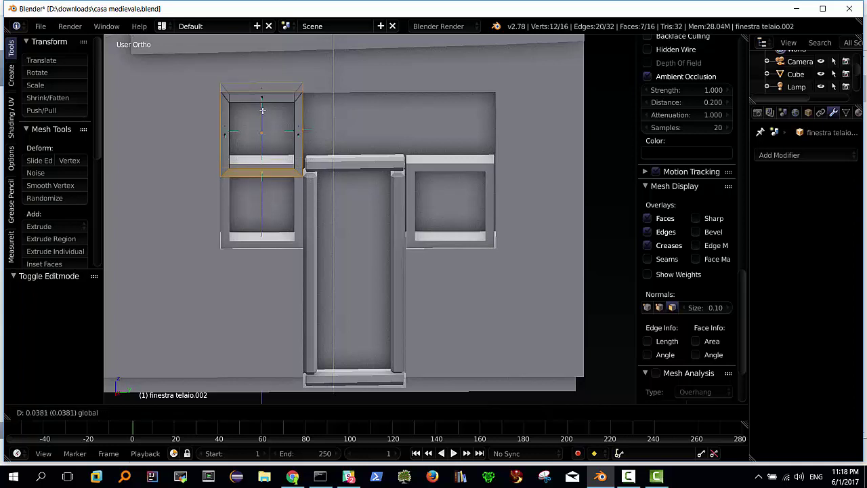
key(ctrl+z)
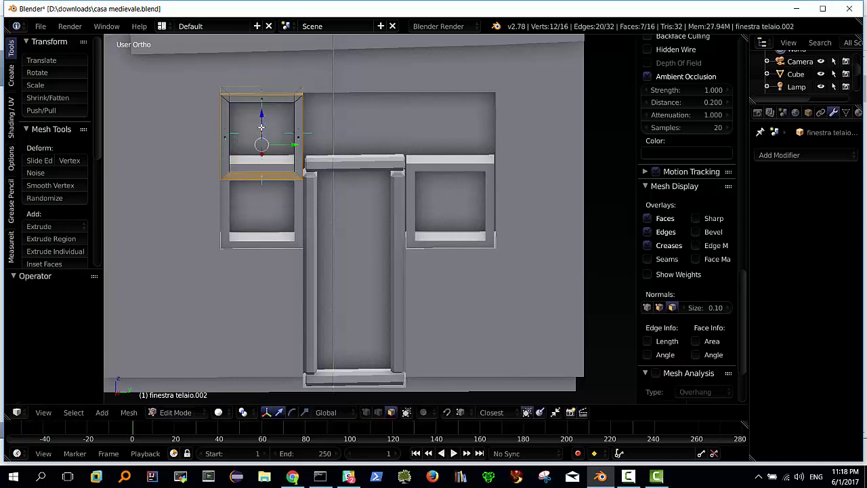
key(a)
scroll(688, 203, down, 5)
mouse_move(272, 136)
middle_down()
mouse_move(306, 138)
mouse_move(261, 132)
middle_up()
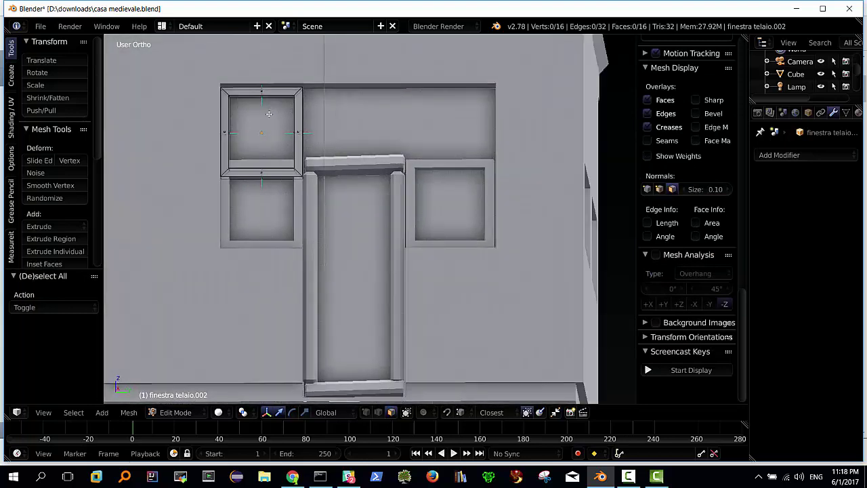
key(b)
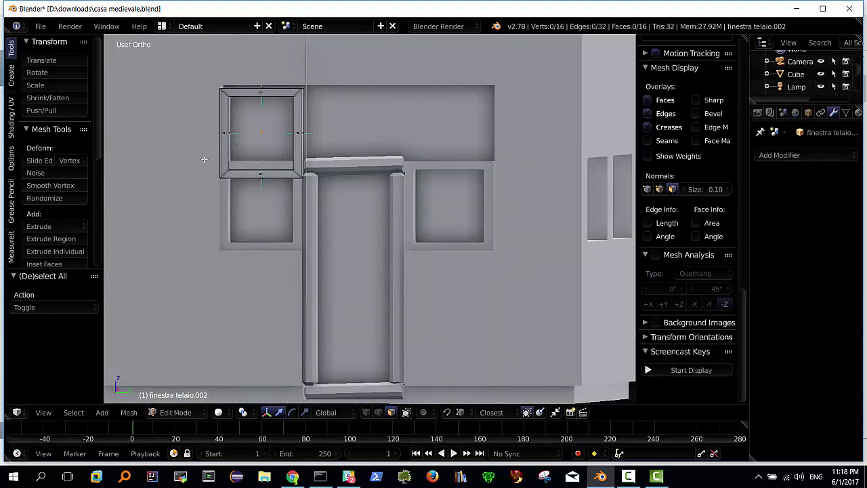
drag(204, 160, 312, 194)
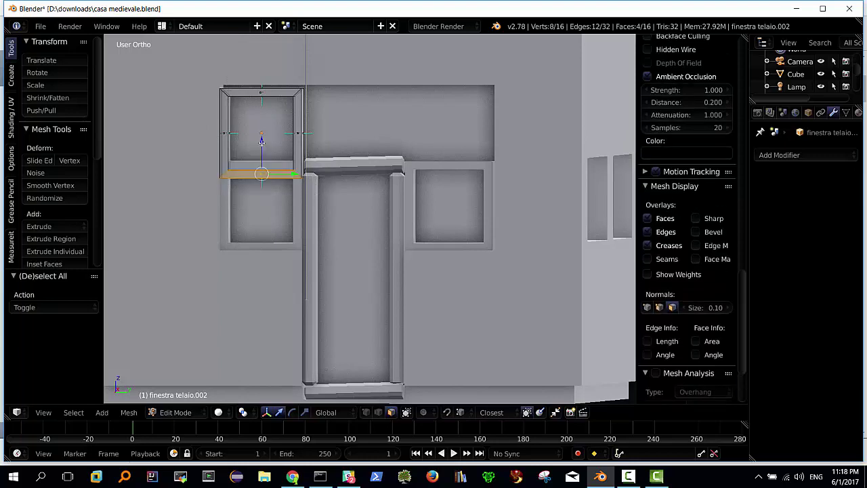
drag(261, 140, 264, 125)
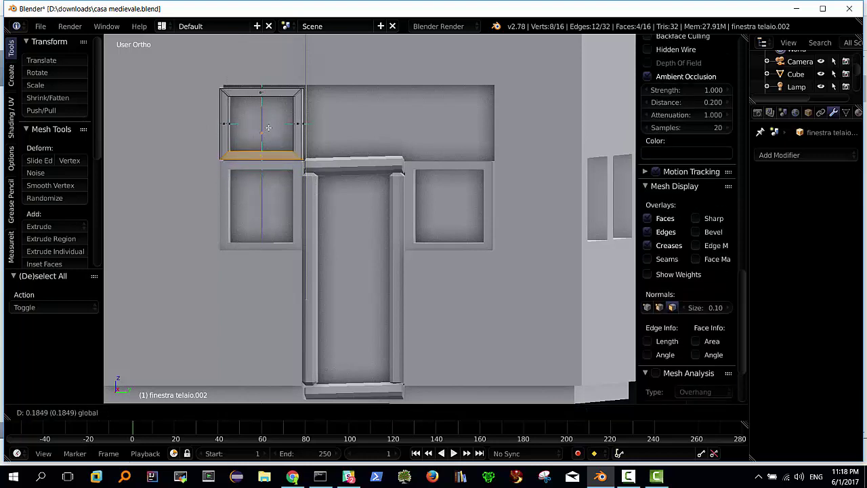
click(268, 127)
Lift the copied frame's top bar 0.014 along Z to the wall edge.
middle_drag(268, 128, 287, 142)
key(a)
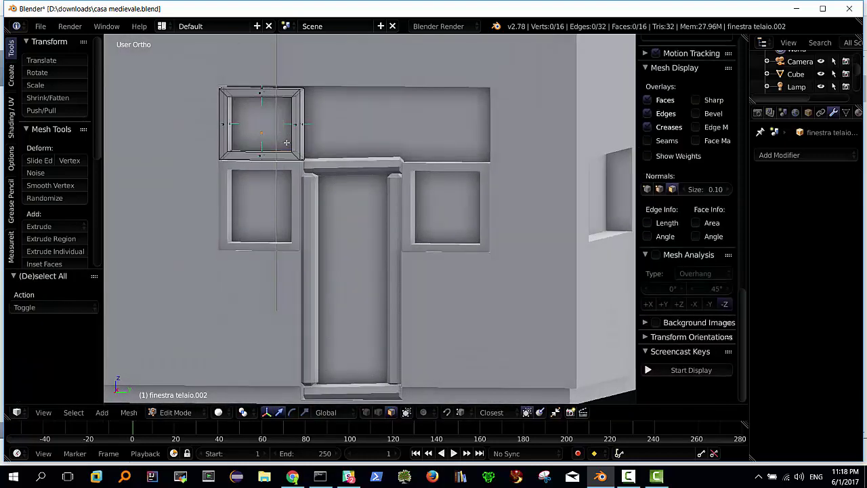
alt+right_click(283, 89)
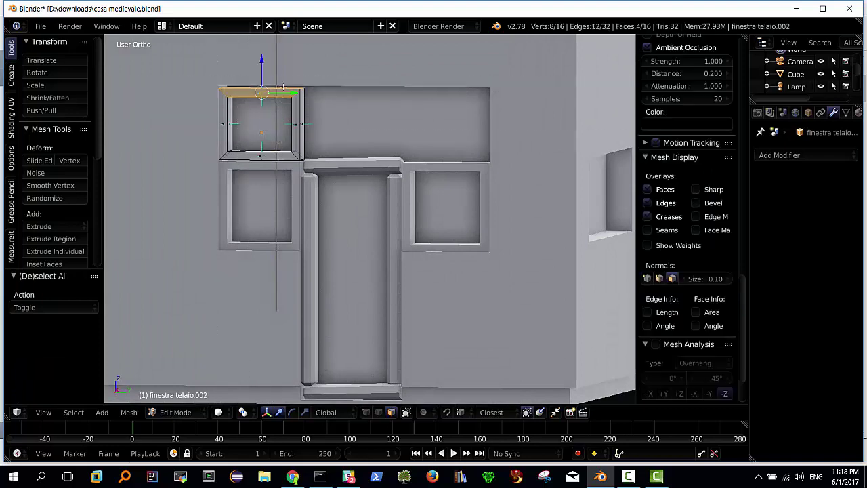
drag(263, 59, 263, 59)
middle_drag(271, 88, 332, 112)
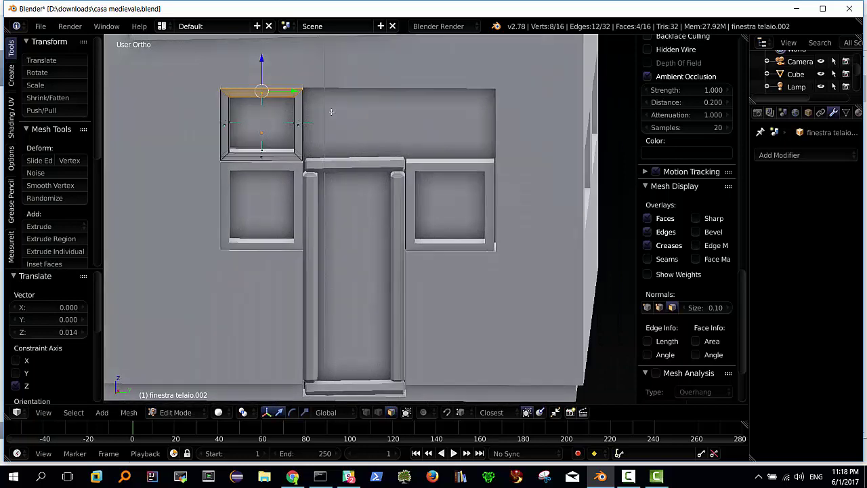
key(Tab)
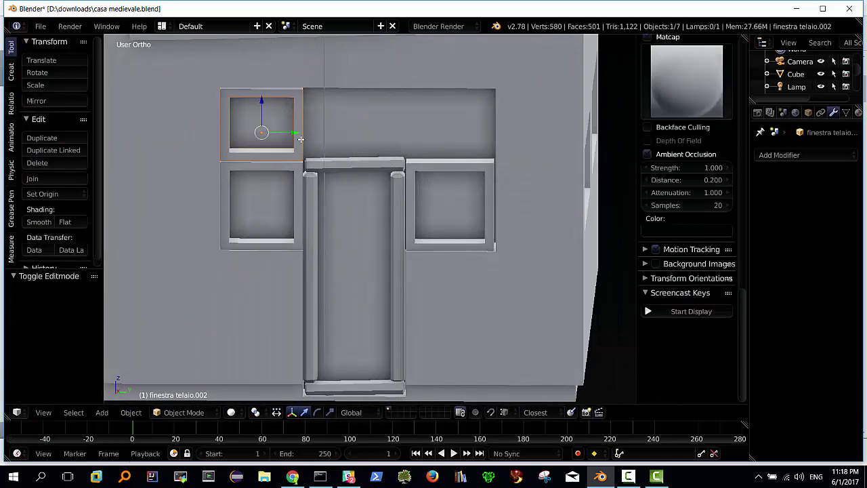
Duplicate the upper-left frame and move the copy 0.834 along Y above the door.
key(shift+d)
key(y)
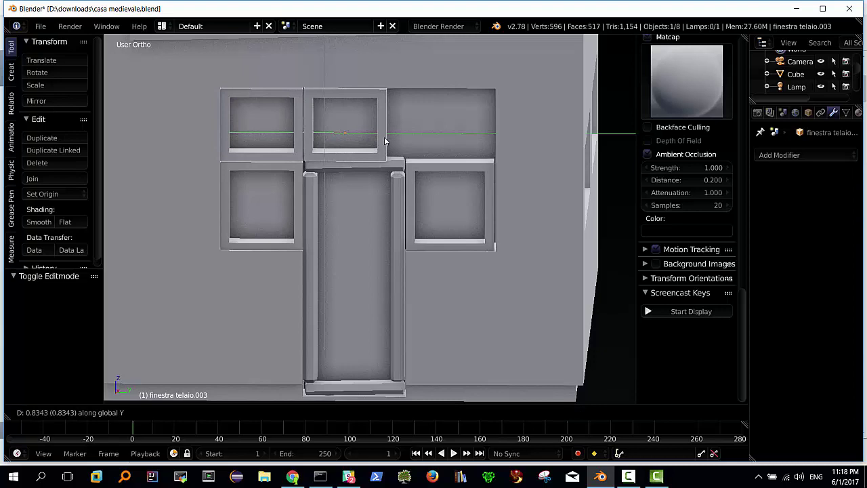
click(384, 137)
mouse_move(397, 135)
middle_down()
mouse_move(381, 137)
mouse_move(397, 133)
middle_up()
Stretch the copied frame's right side 0.189 along Y to span the door.
key(Tab)
key(a)
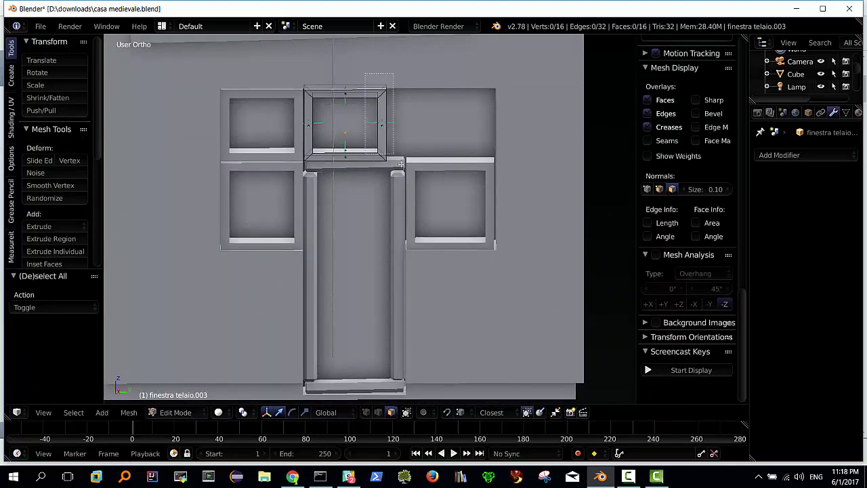
alt+right_click(384, 124)
drag(415, 123, 434, 124)
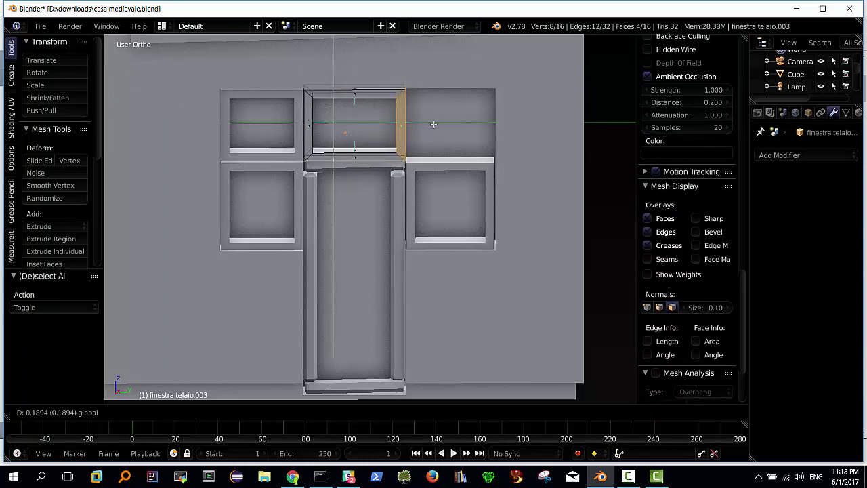
click(428, 126)
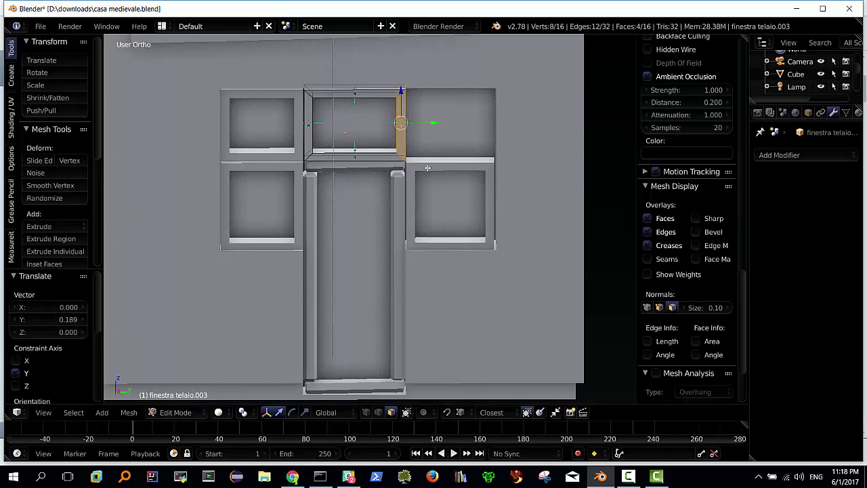
key(Tab)
right_click(424, 167)
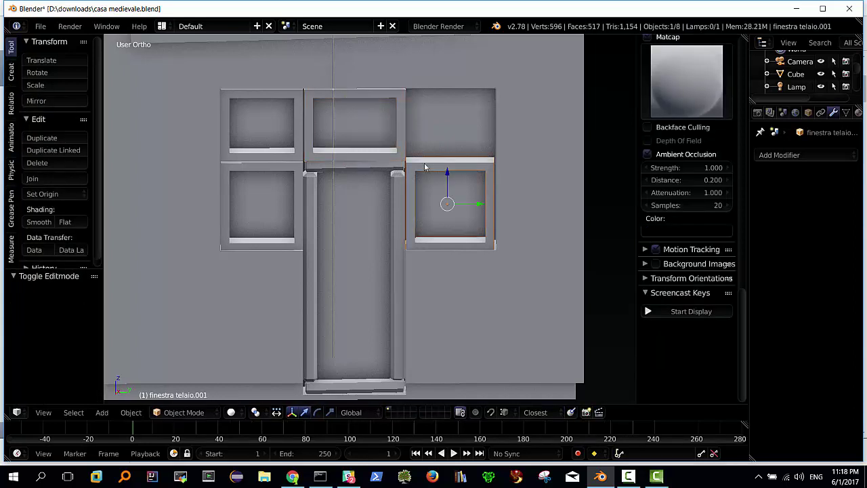
Duplicate the lower-right window frame and raise the copy to Z 0.726.
key(shift+d)
key(z)
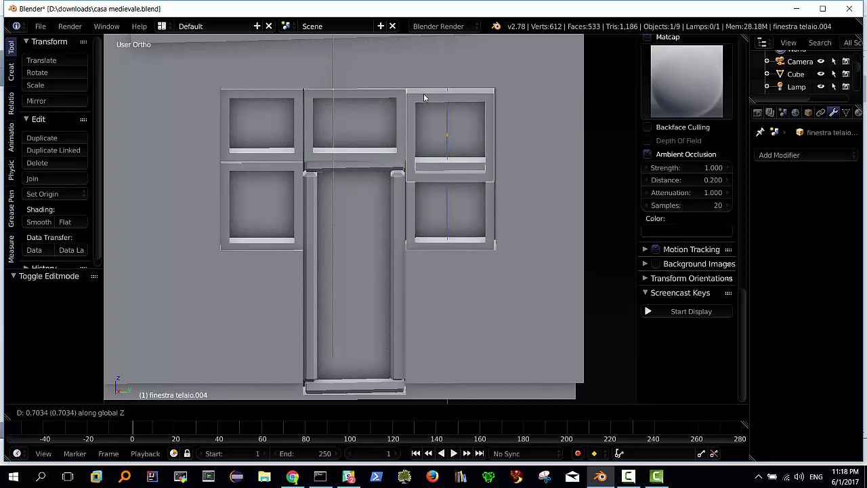
click(426, 97)
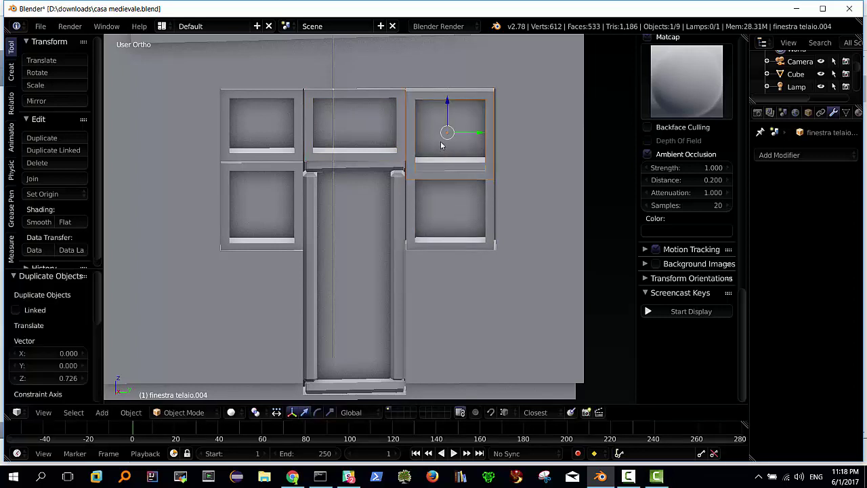
middle_drag(441, 145, 425, 148)
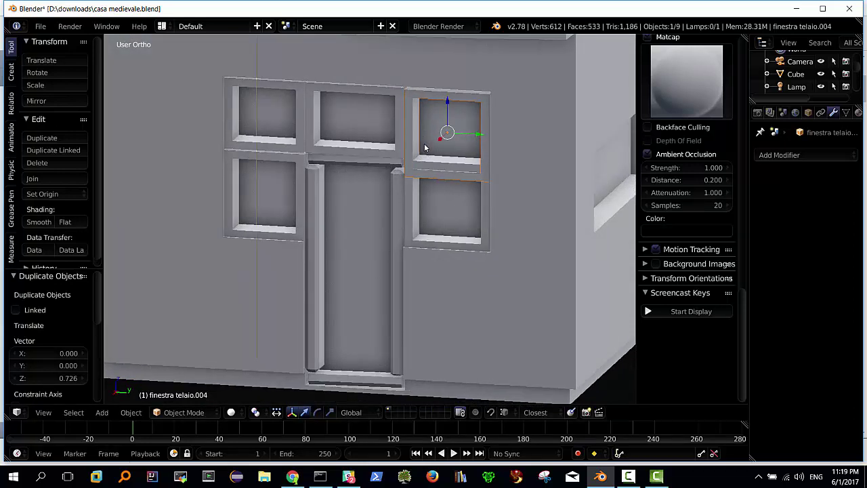
Raise the new frame's bottom bar 0.185 along Z.
key(Tab)
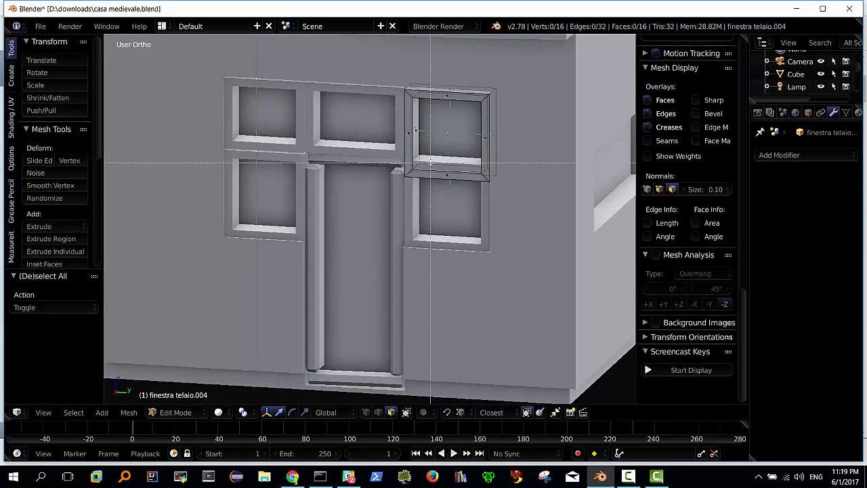
key(a)
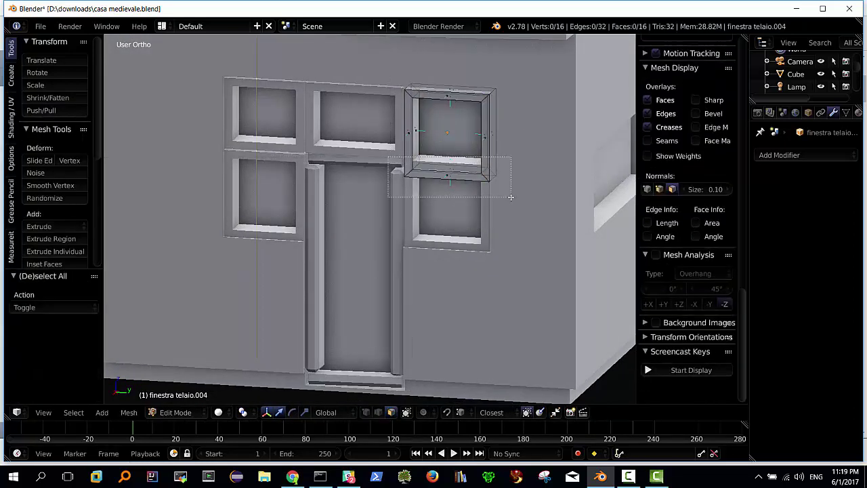
alt+right_click(467, 175)
key(g)
key(z)
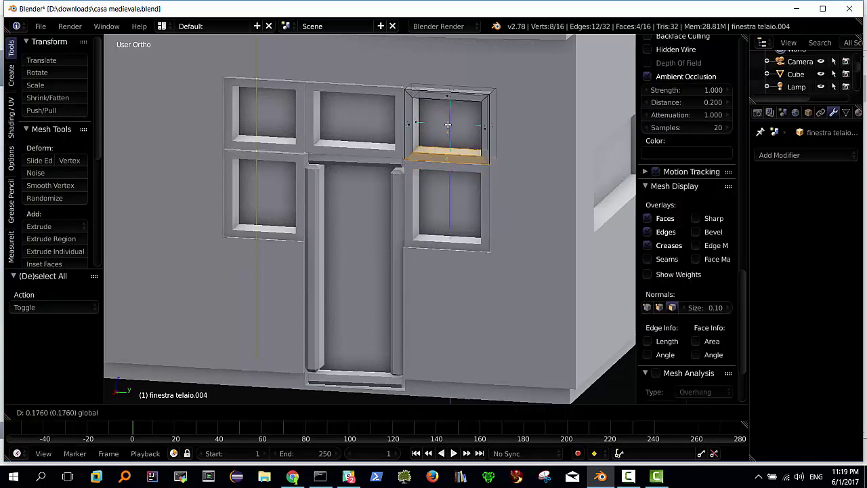
click(415, 157)
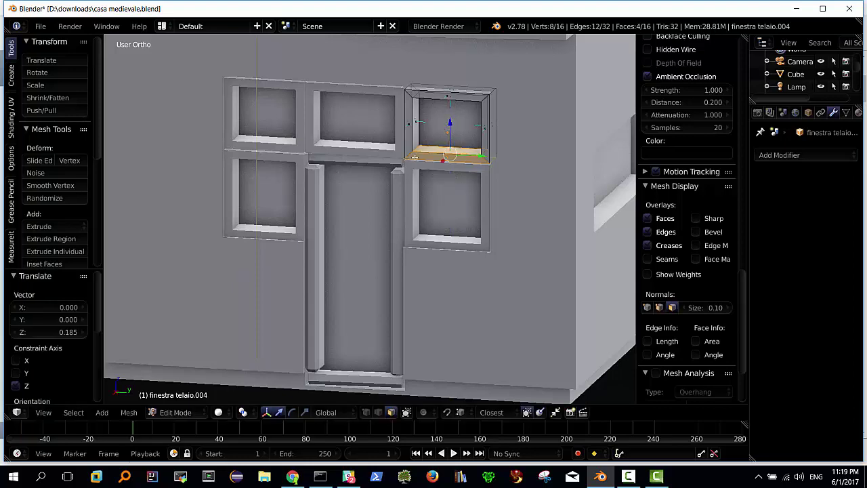
Inspect the raised frame from front and side views, then leave Edit Mode.
key(KP_1)
key(KP_4)
key(KP_4)
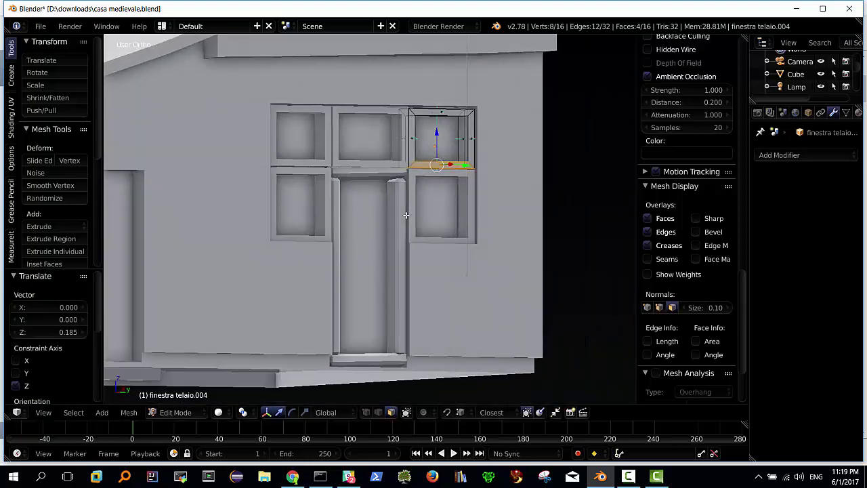
mouse_move(406, 216)
middle_down()
mouse_move(254, 231)
mouse_move(300, 242)
mouse_move(252, 251)
mouse_move(267, 256)
middle_up()
key(KP_1)
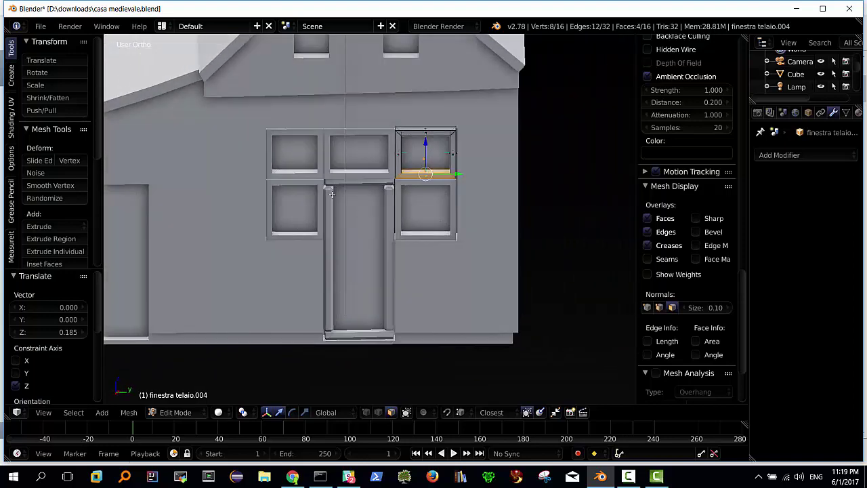
scroll(354, 247, up, 2)
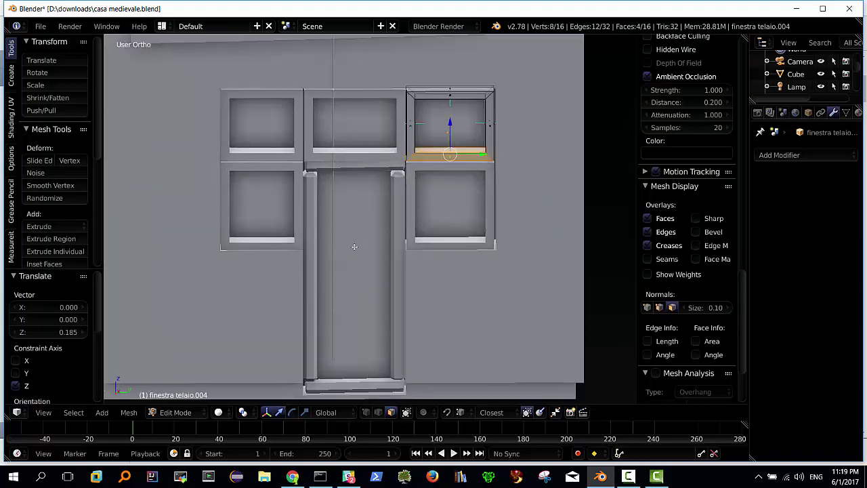
mouse_move(315, 195)
middle_down()
mouse_move(326, 207)
mouse_move(318, 209)
mouse_move(335, 207)
mouse_move(317, 196)
middle_up()
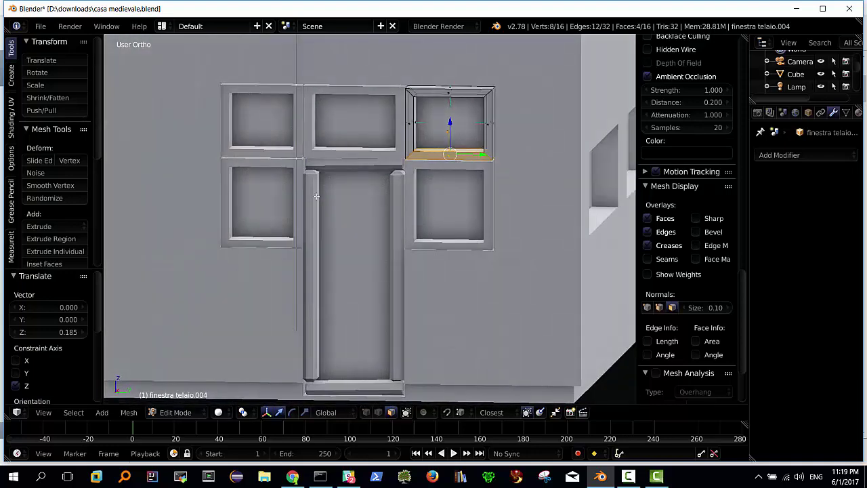
scroll(343, 169, up, 1)
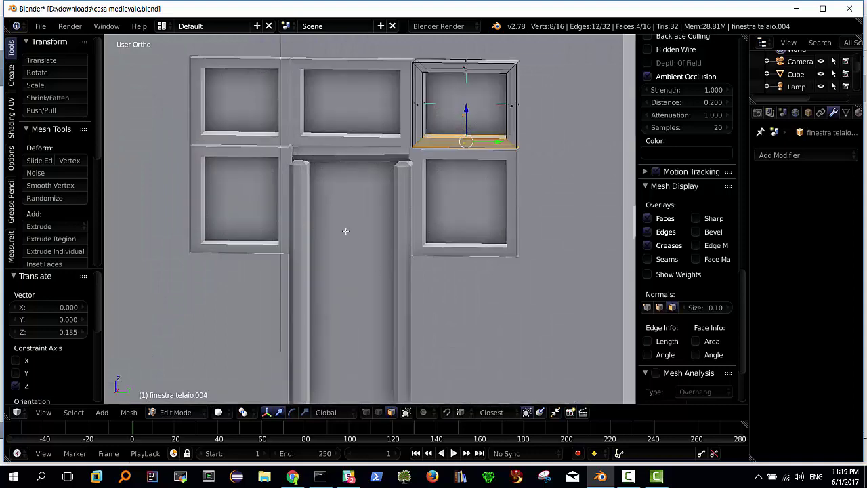
middle_drag(345, 231, 348, 228)
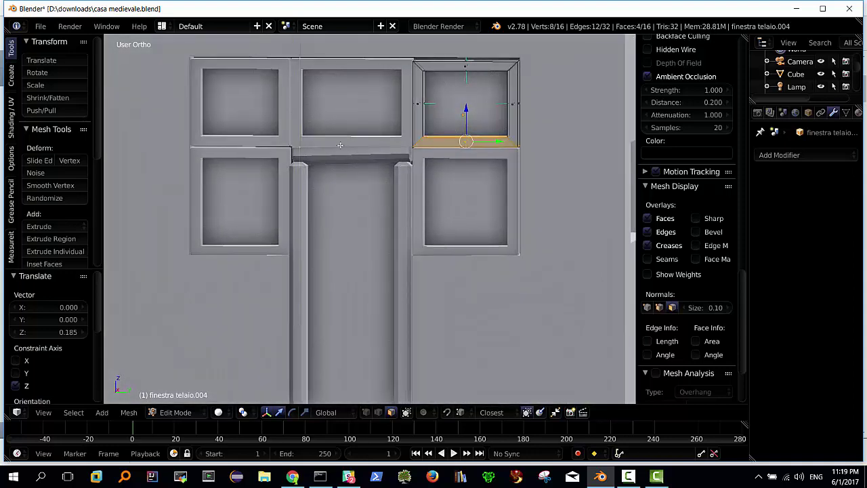
key(Tab)
Switch to the door frame object Cube and view it straight from the front.
key(Tab)
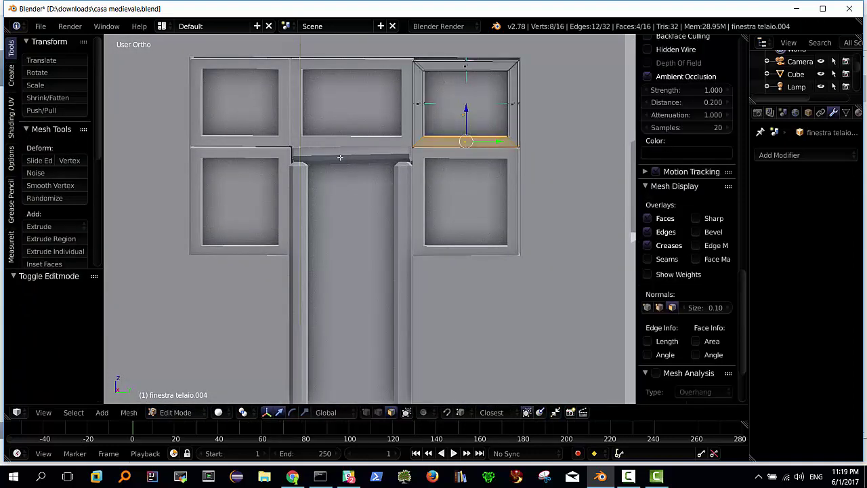
key(Tab)
right_click(339, 159)
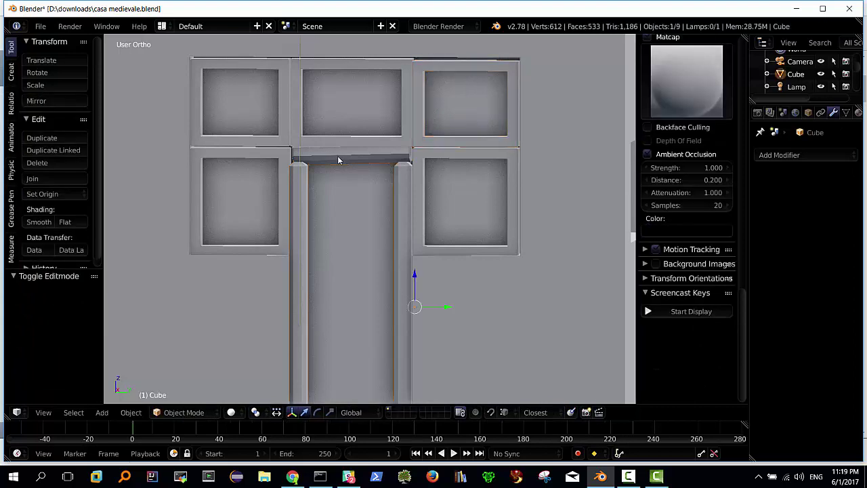
key(Tab)
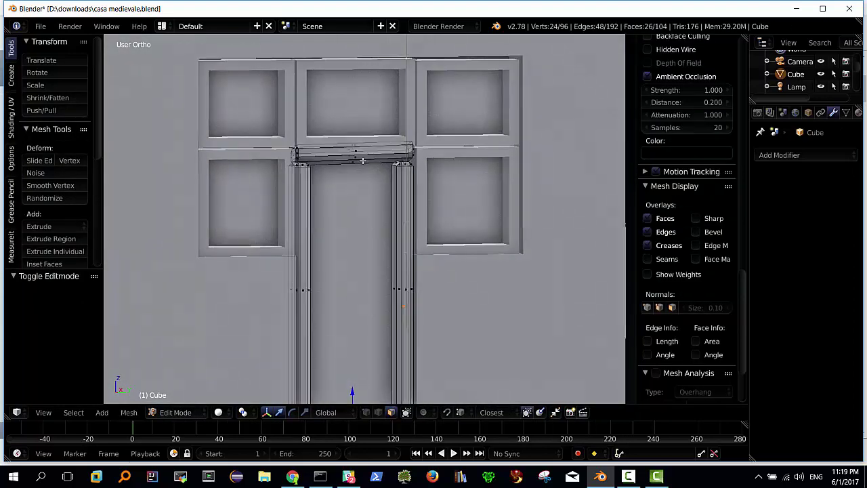
middle_drag(361, 157, 366, 142)
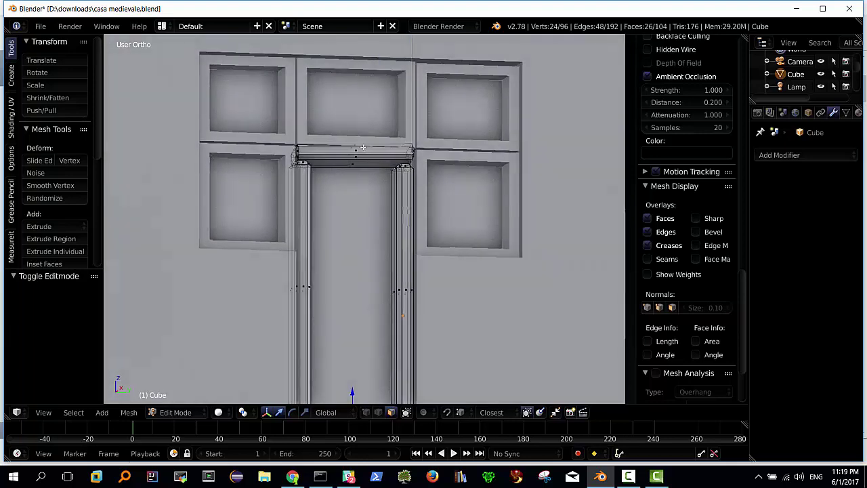
key(KP_1)
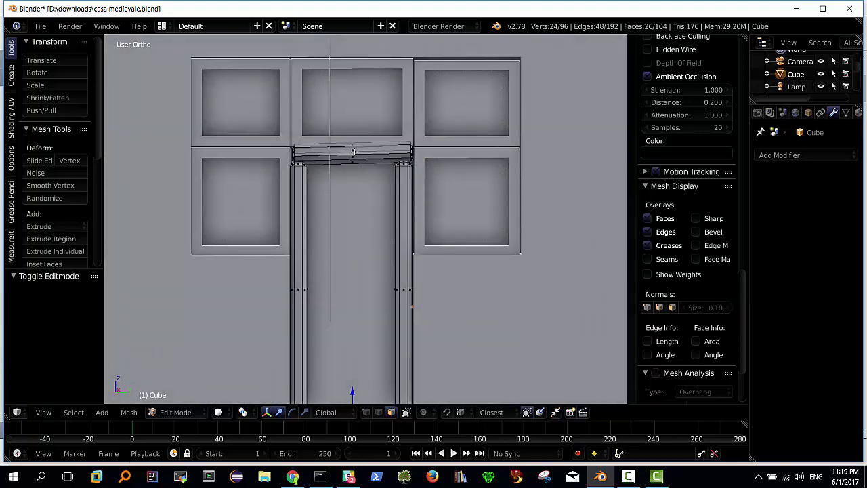
Select the whole door lintel and lower it 0.060 along Z.
right_click(353, 151)
key(l)
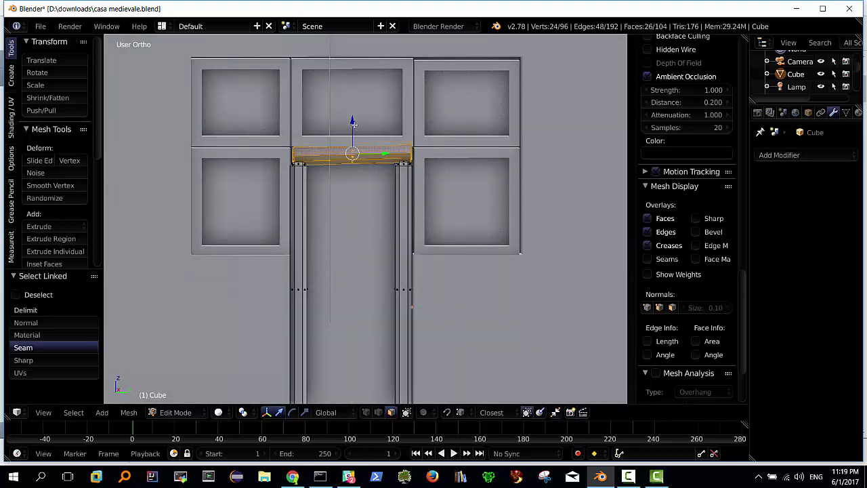
key(g)
key(z)
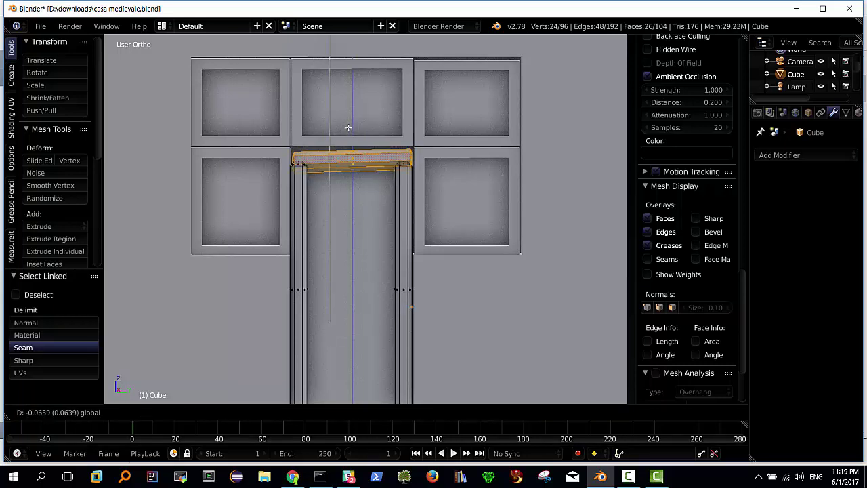
click(348, 128)
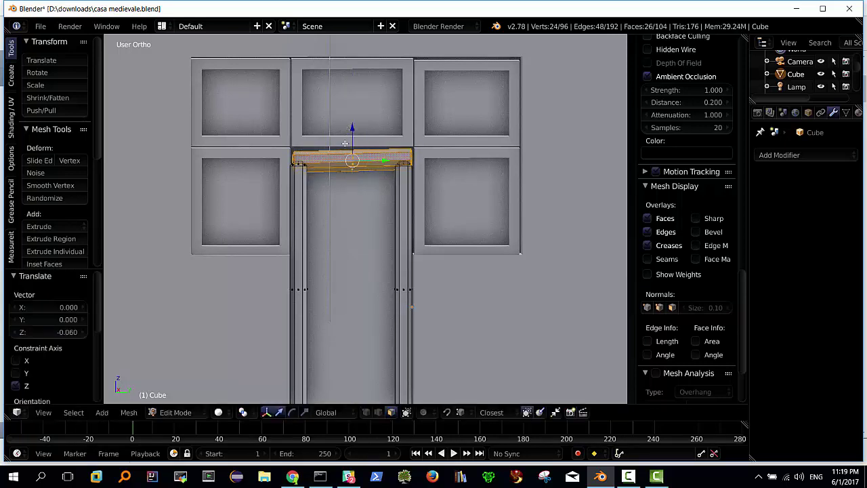
mouse_move(350, 172)
middle_down()
mouse_move(327, 167)
mouse_move(339, 199)
middle_up()
scroll(341, 210, down, 1)
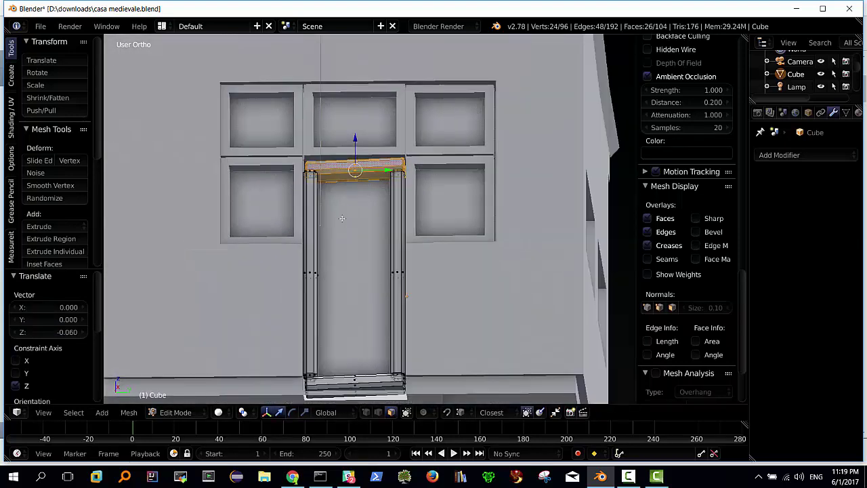
middle_drag(345, 251, 345, 232)
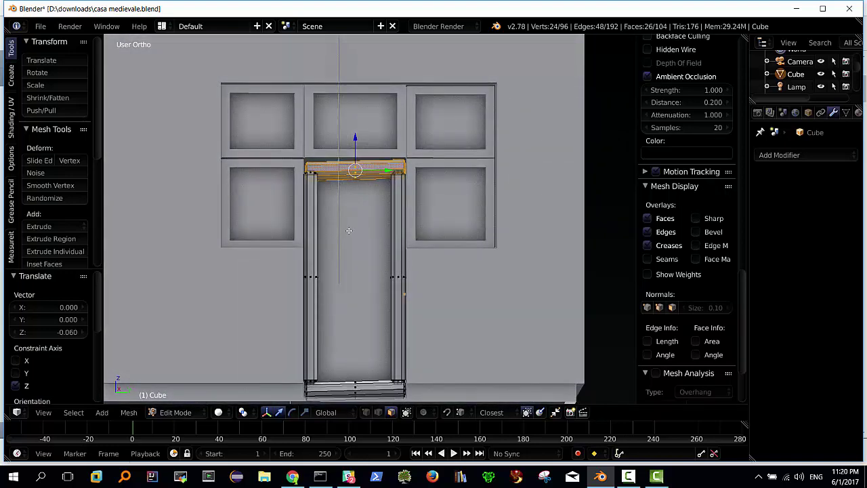
key(KP_3)
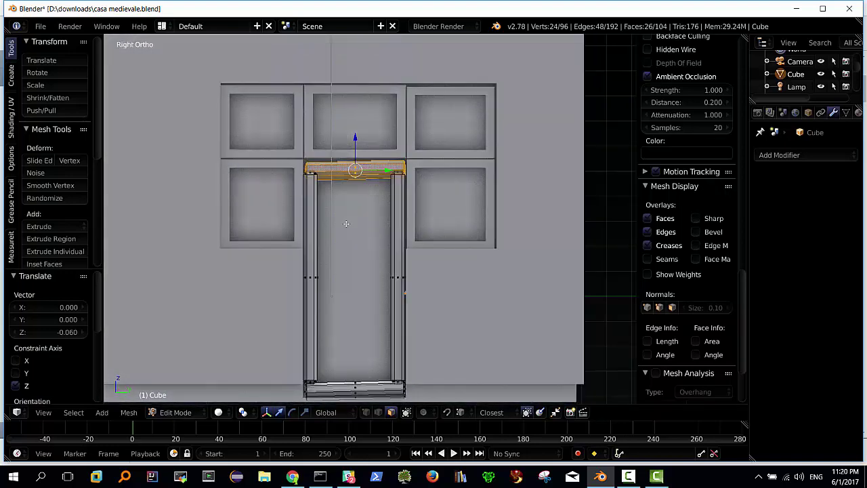
key(r)
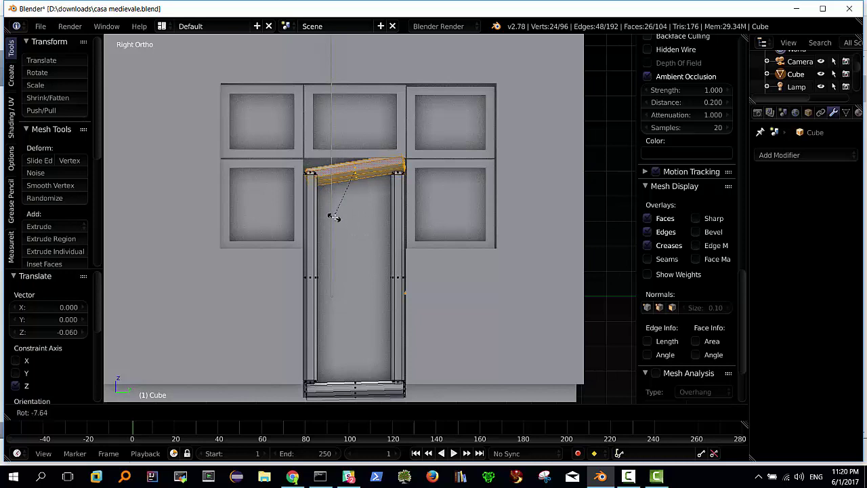
right_click(339, 222)
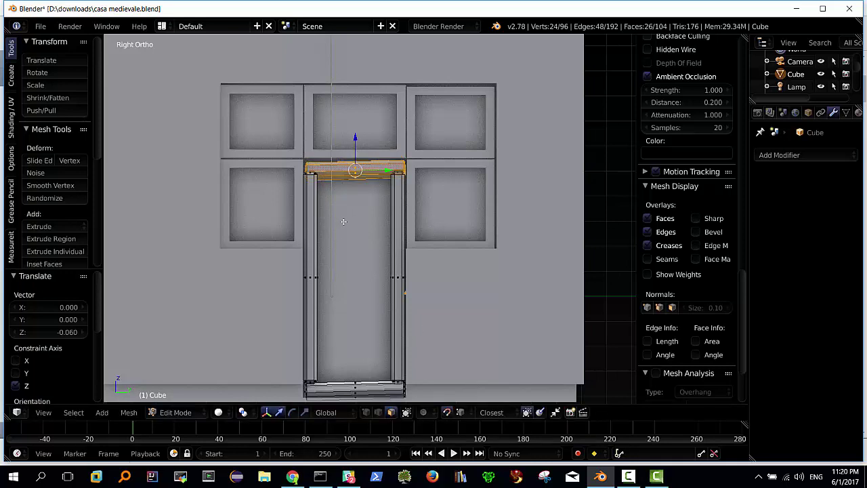
key(r)
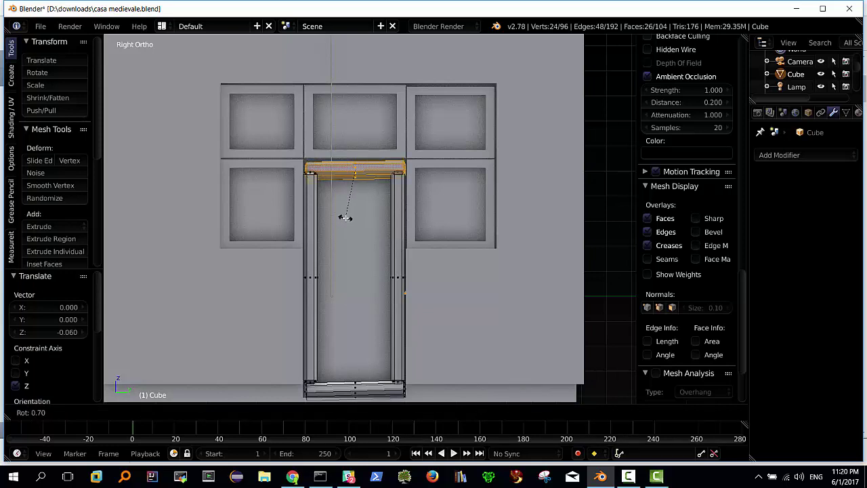
right_click(350, 218)
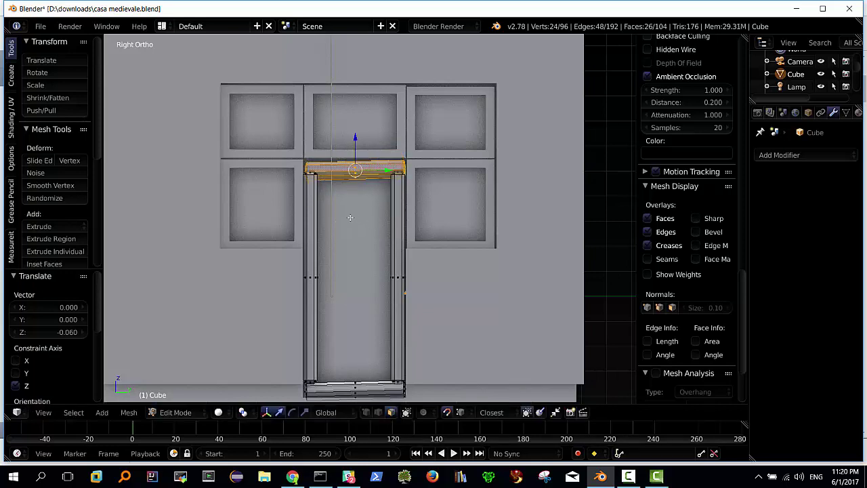
Adjust the snapping options and turn snapping off for fine rotation.
click(484, 413)
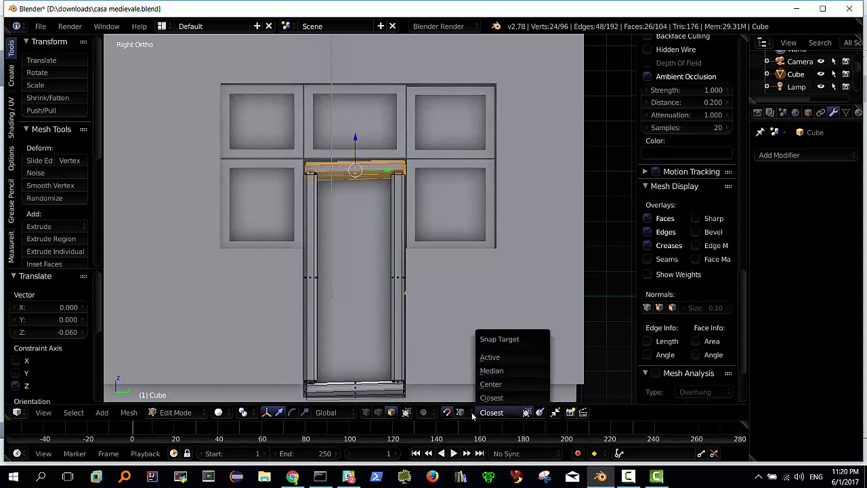
click(481, 414)
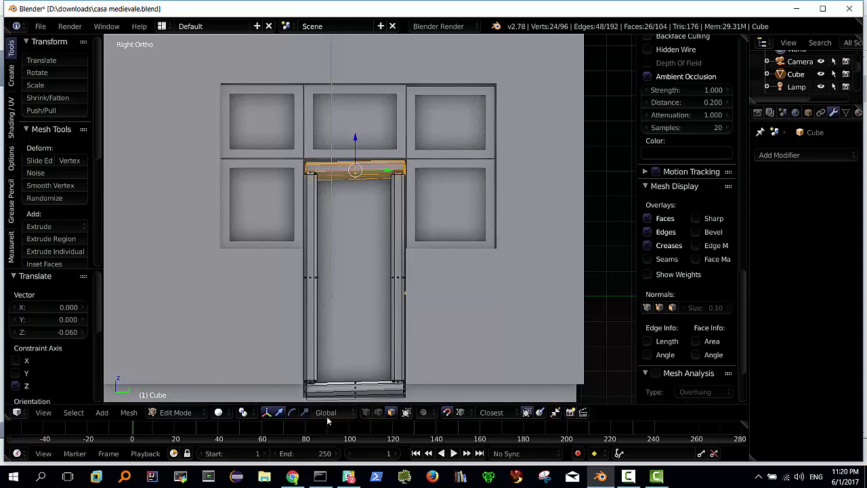
click(462, 412)
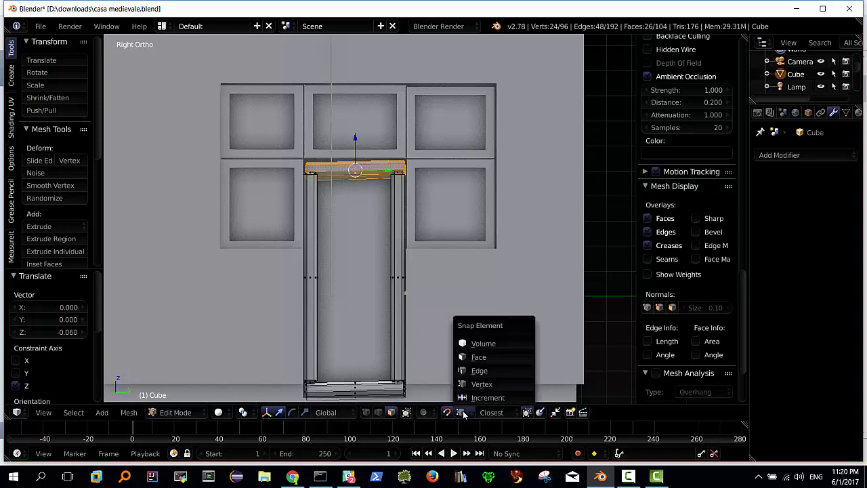
click(483, 397)
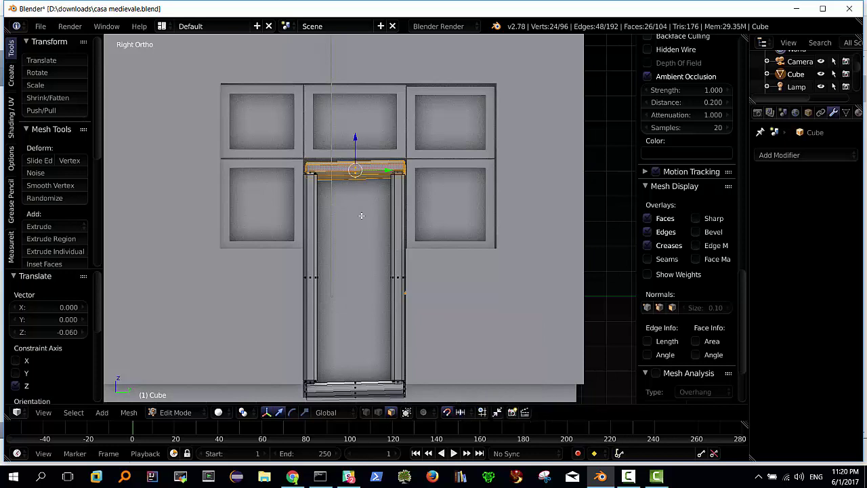
key(r)
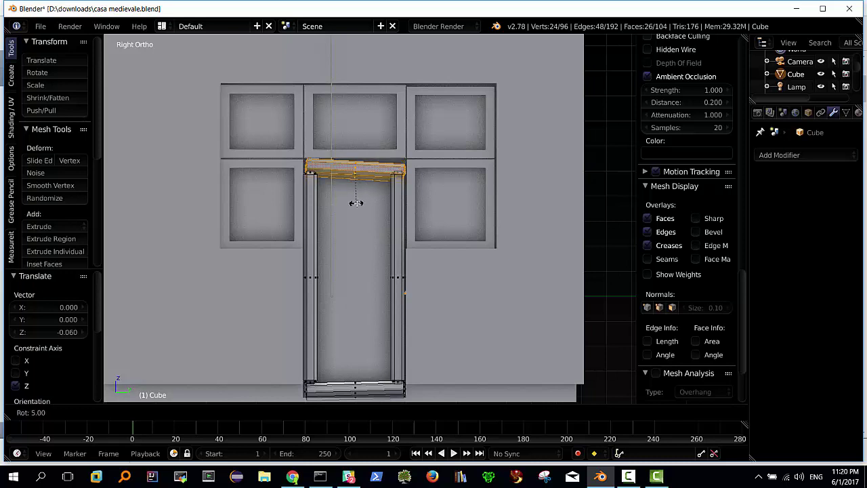
key(Escape)
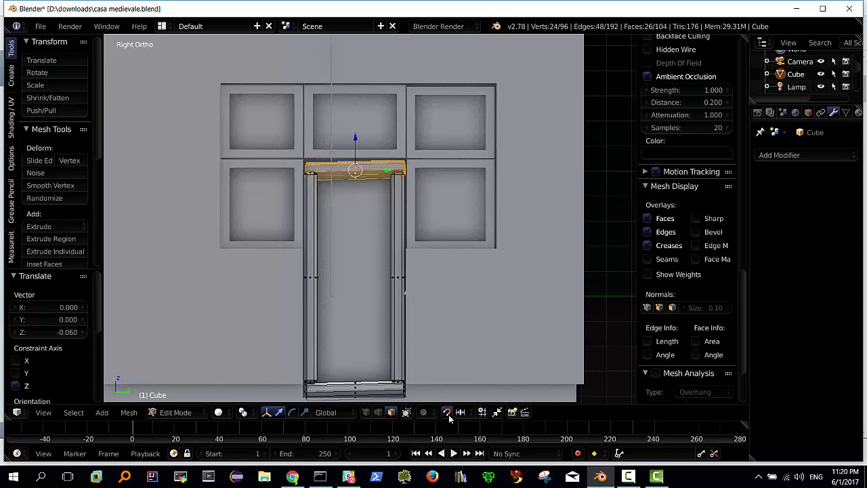
click(447, 412)
Rotate the door lintel slightly, finishing with a 0.431° tilt.
key(r)
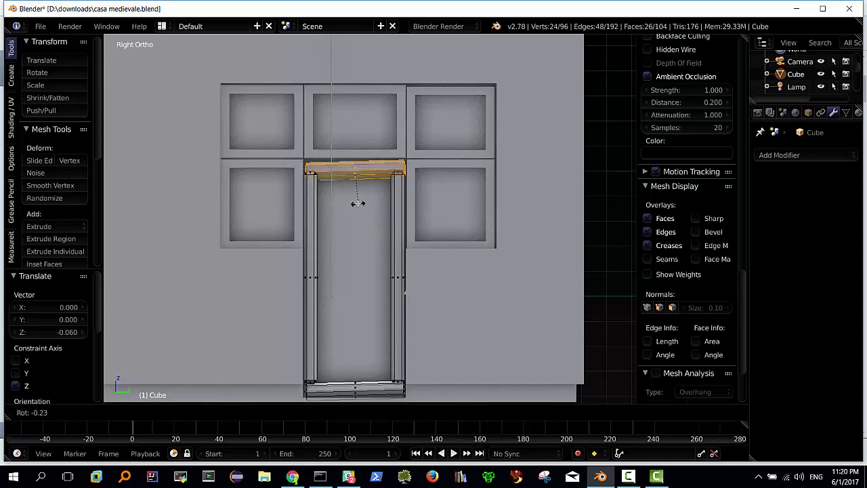
click(358, 203)
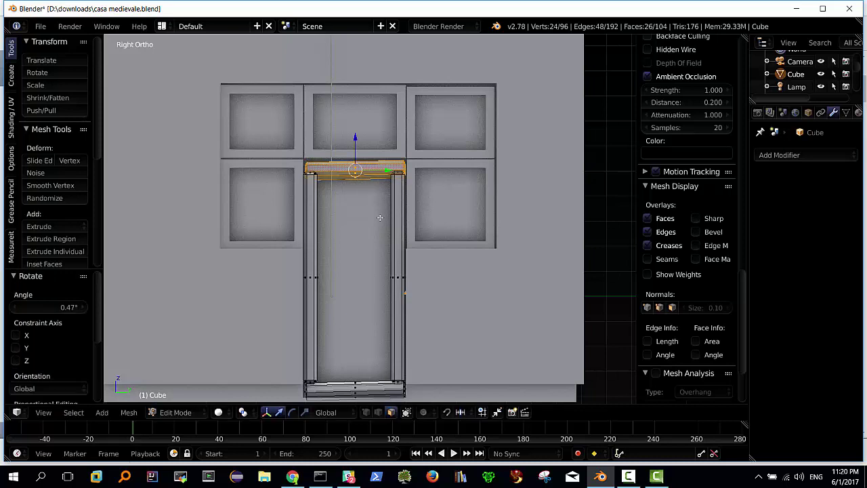
key(r)
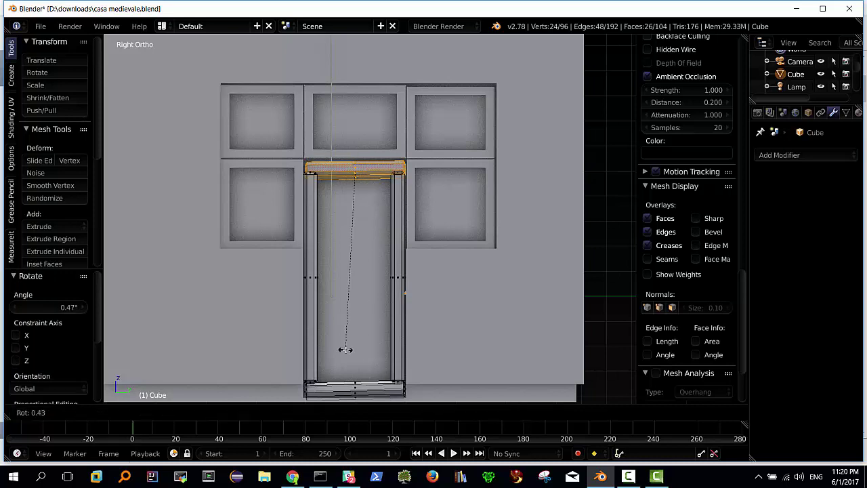
click(346, 349)
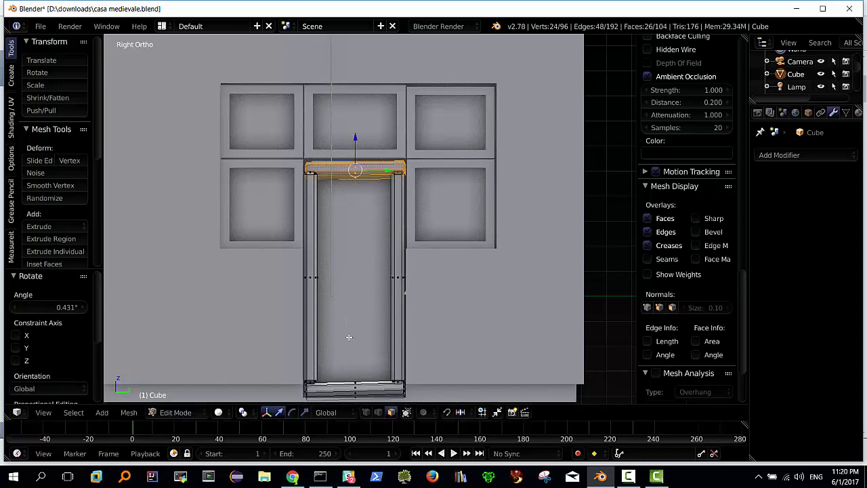
right_click(355, 388)
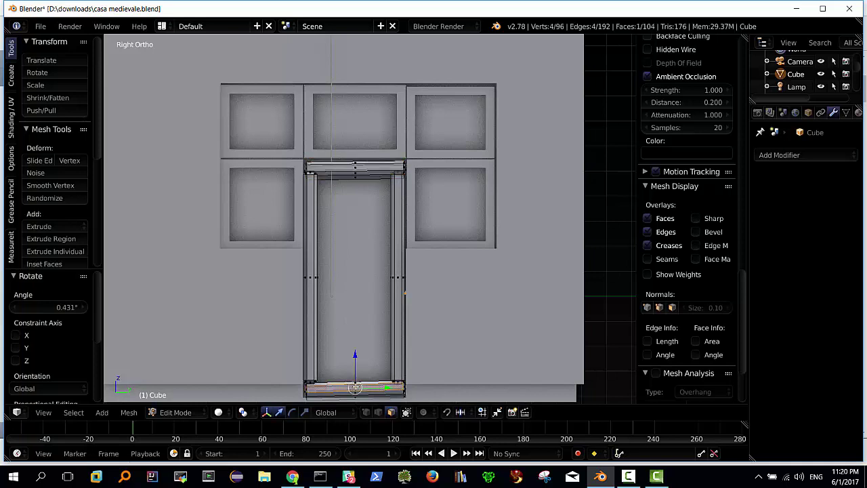
Tilt the whole door sill 2.045°, raise it 0.045 along Z, and return to Object Mode.
key(l)
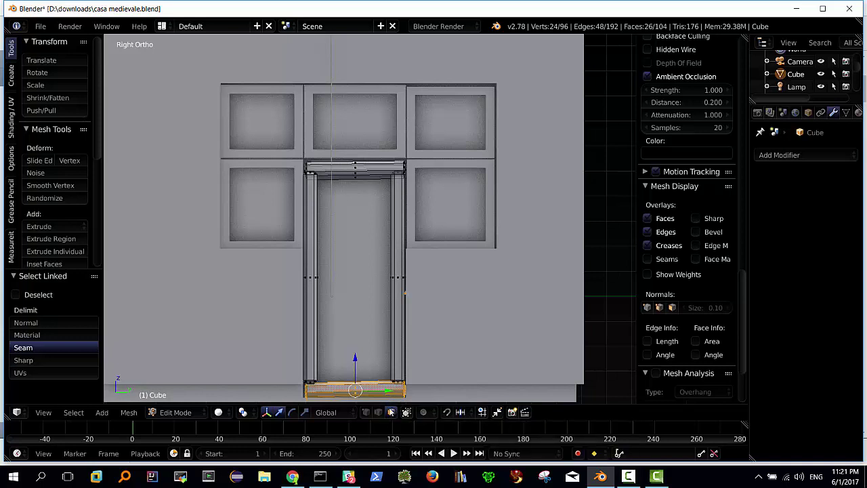
key(r)
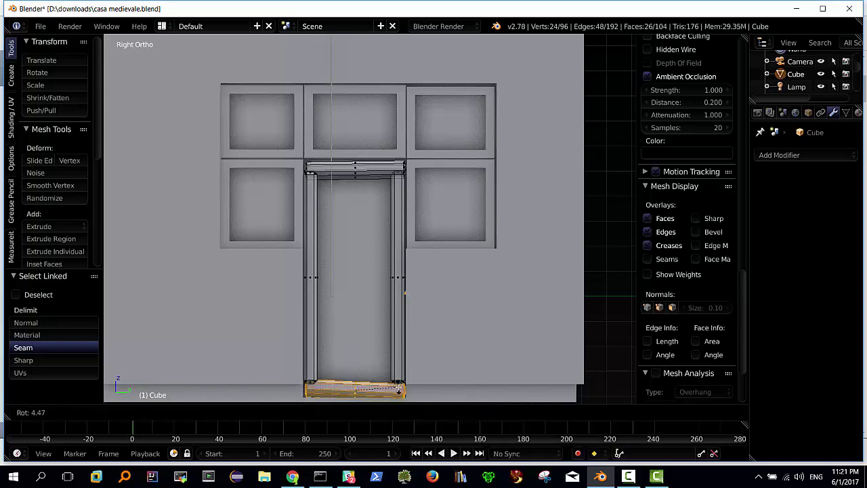
click(398, 385)
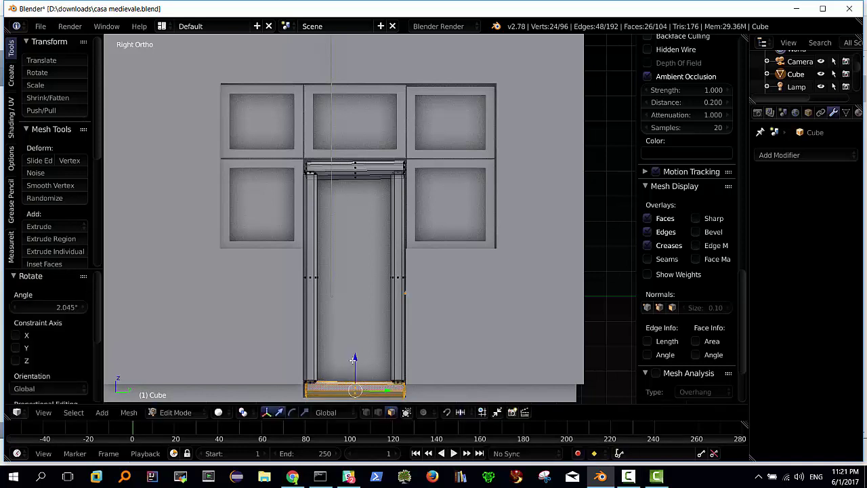
drag(355, 357, 354, 353)
middle_drag(358, 343, 361, 312)
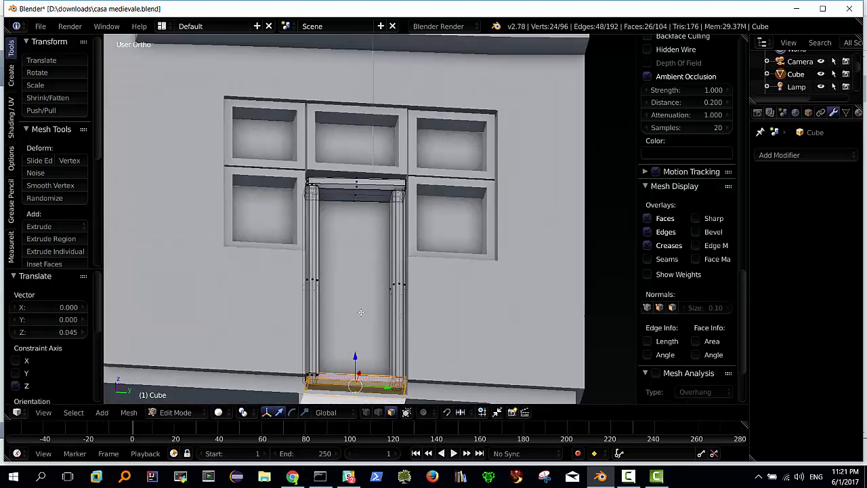
scroll(361, 312, down, 1)
scroll(361, 311, down, 2)
mouse_move(245, 303)
middle_down()
mouse_move(252, 319)
mouse_move(273, 328)
middle_up()
key(Tab)
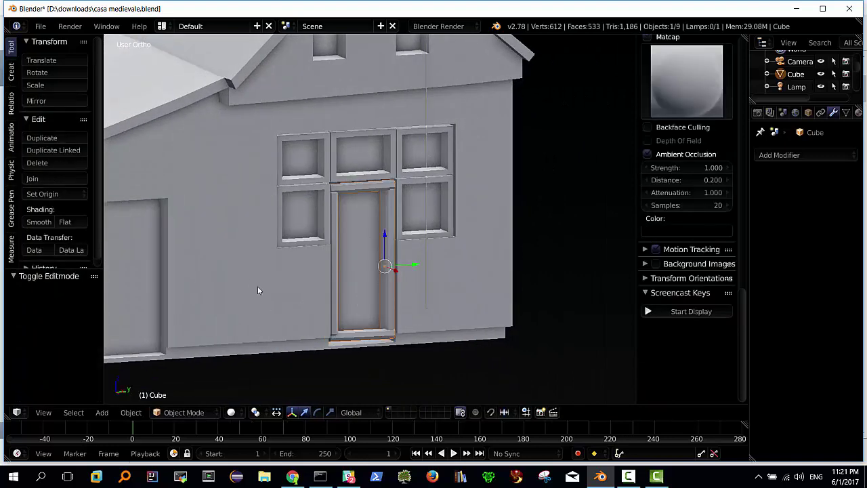
mouse_move(257, 290)
middle_down()
mouse_move(246, 253)
mouse_move(283, 271)
mouse_move(233, 277)
mouse_move(290, 263)
middle_up()
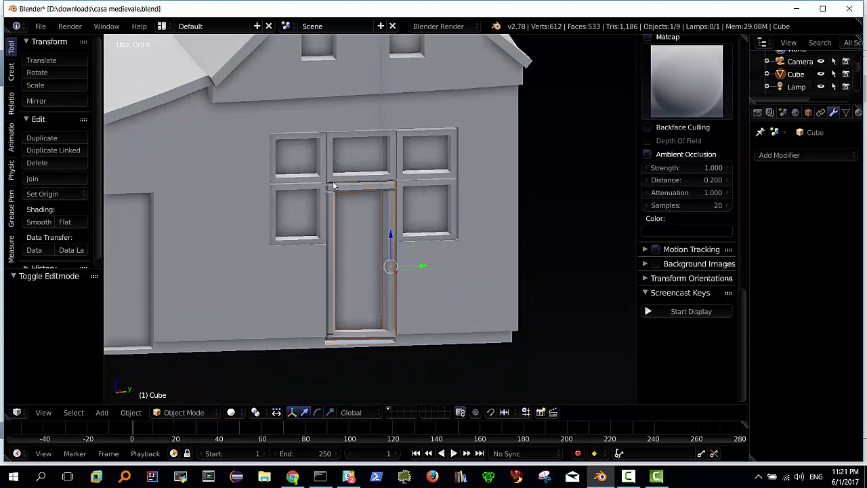
mouse_move(338, 185)
middle_down()
mouse_move(287, 178)
mouse_move(284, 164)
mouse_move(331, 160)
mouse_move(344, 169)
mouse_move(315, 161)
middle_up()
scroll(394, 140, down, 4)
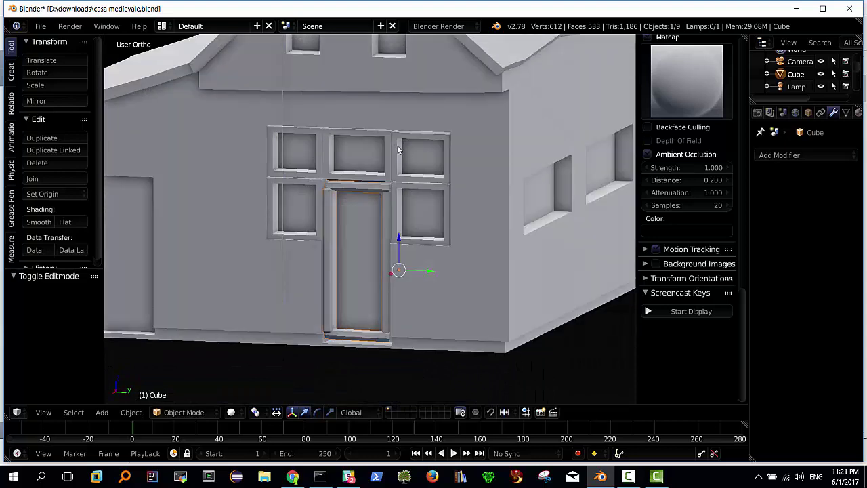
mouse_move(251, 169)
middle_down()
mouse_move(241, 197)
mouse_move(204, 212)
mouse_move(255, 206)
mouse_move(247, 208)
mouse_move(302, 215)
middle_up()
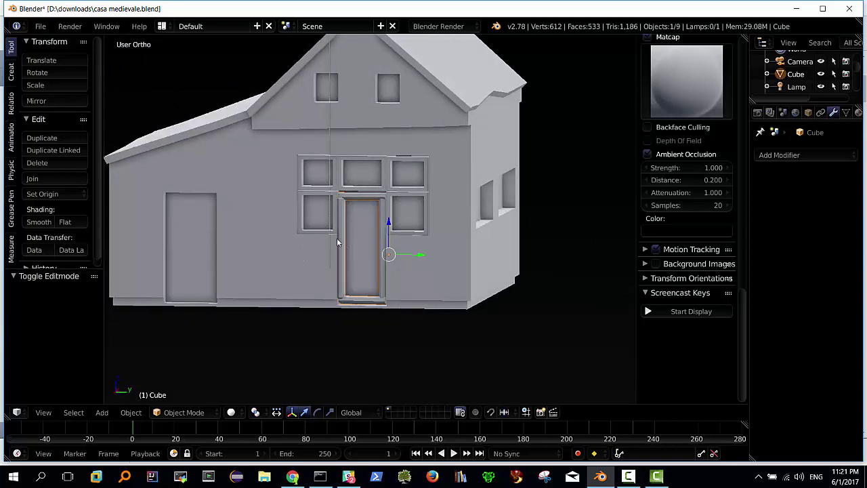
mouse_move(285, 219)
middle_down()
mouse_move(330, 217)
mouse_move(338, 205)
mouse_move(322, 227)
middle_up()
middle_drag(254, 245, 269, 235)
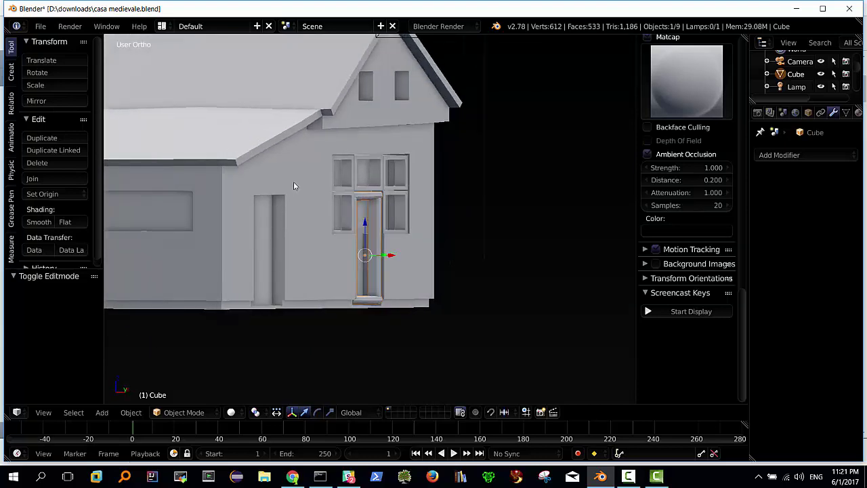
mouse_move(343, 206)
middle_down()
mouse_move(351, 196)
mouse_move(276, 195)
middle_up()
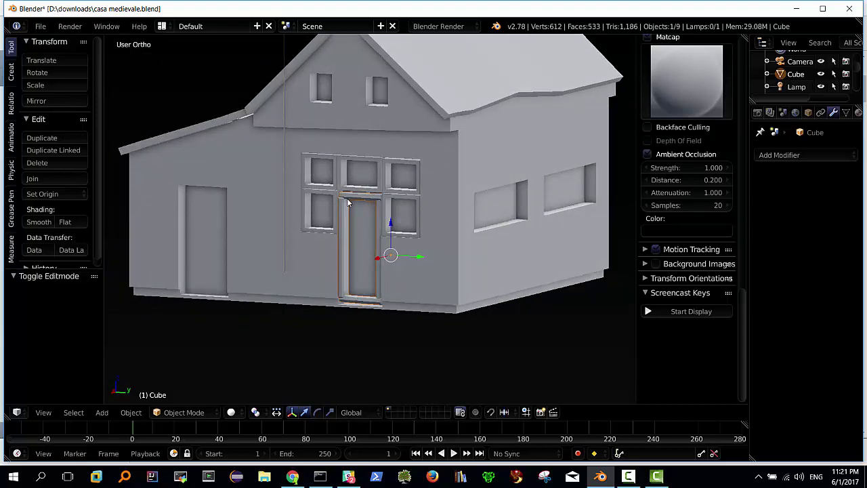
mouse_move(296, 264)
middle_down()
mouse_move(284, 251)
mouse_move(302, 260)
middle_up()
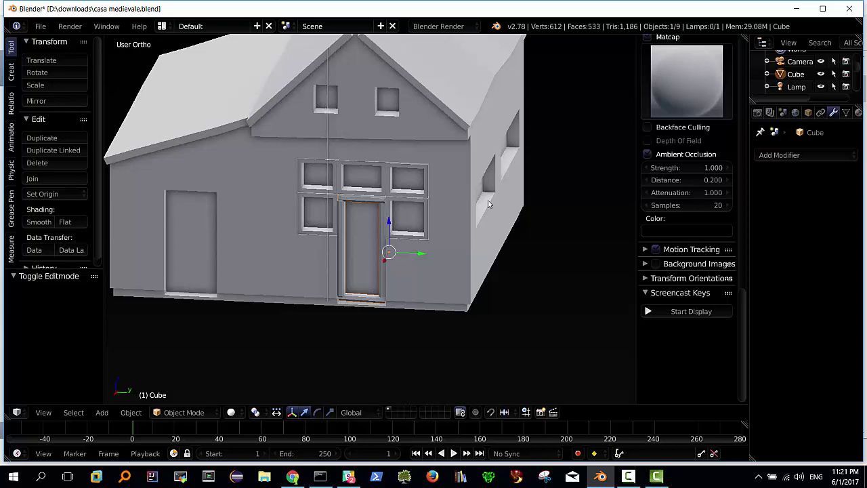
mouse_move(489, 204)
middle_down()
mouse_move(447, 181)
mouse_move(426, 196)
middle_up()
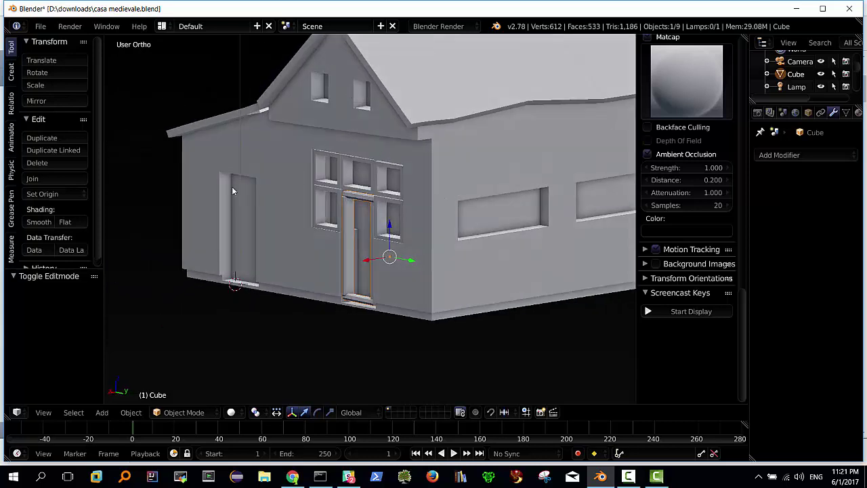
mouse_move(232, 186)
middle_down()
mouse_move(281, 180)
mouse_move(248, 205)
middle_up()
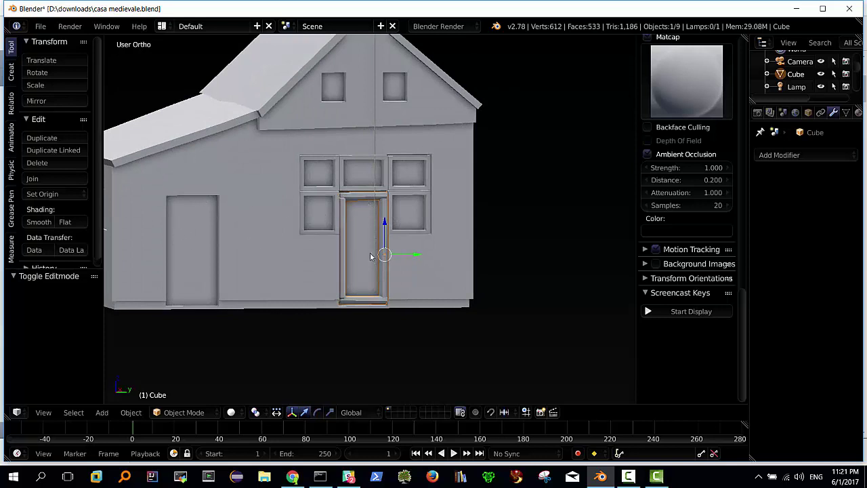
scroll(369, 254, up, 1)
scroll(369, 254, up, 1)
scroll(367, 251, up, 1)
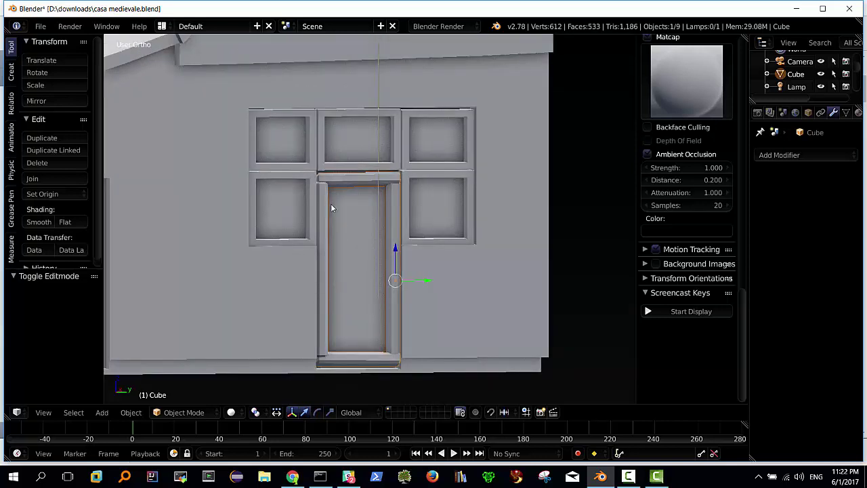
scroll(330, 208, down, 1)
scroll(359, 222, down, 1)
scroll(352, 232, down, 2)
scroll(324, 236, down, 1)
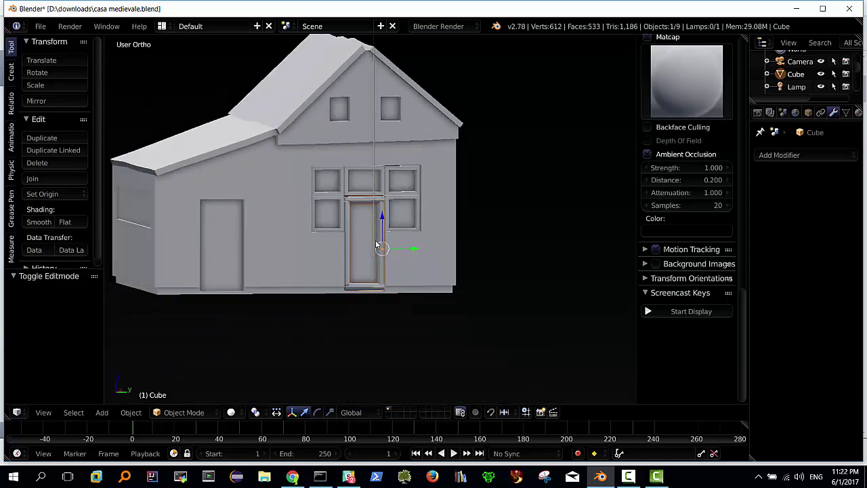
scroll(373, 244, up, 2)
scroll(373, 246, up, 2)
scroll(362, 190, up, 1)
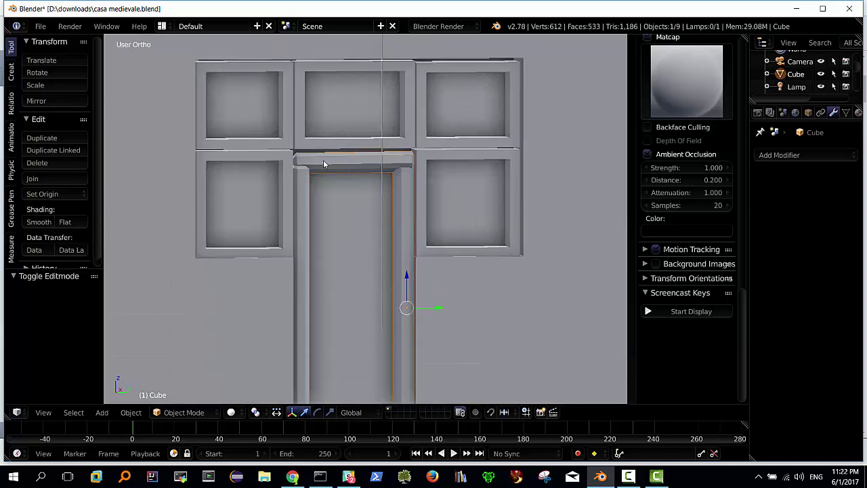
scroll(379, 240, down, 2)
scroll(366, 242, down, 1)
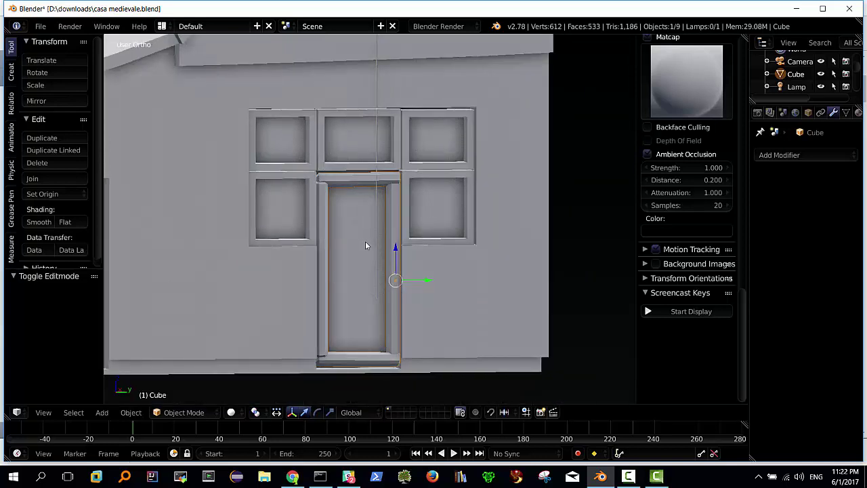
mouse_move(365, 242)
middle_down()
mouse_move(366, 265)
mouse_move(351, 230)
mouse_move(344, 240)
mouse_move(362, 243)
mouse_move(378, 300)
middle_up()
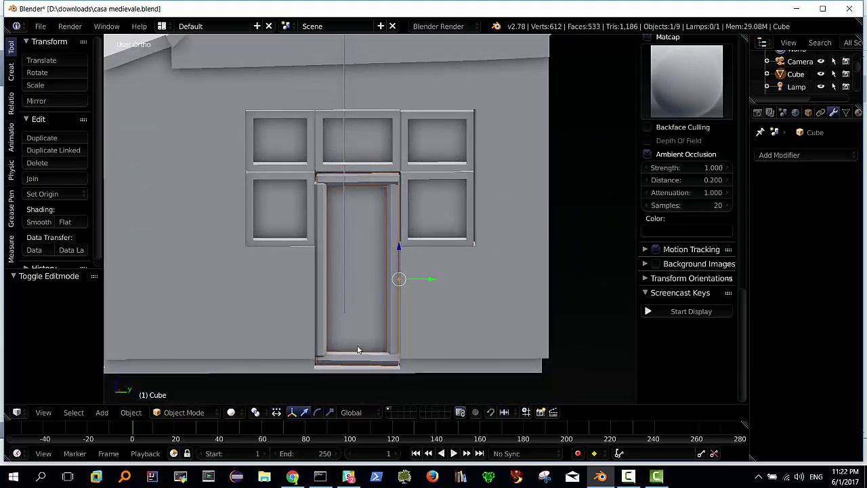
key(a)
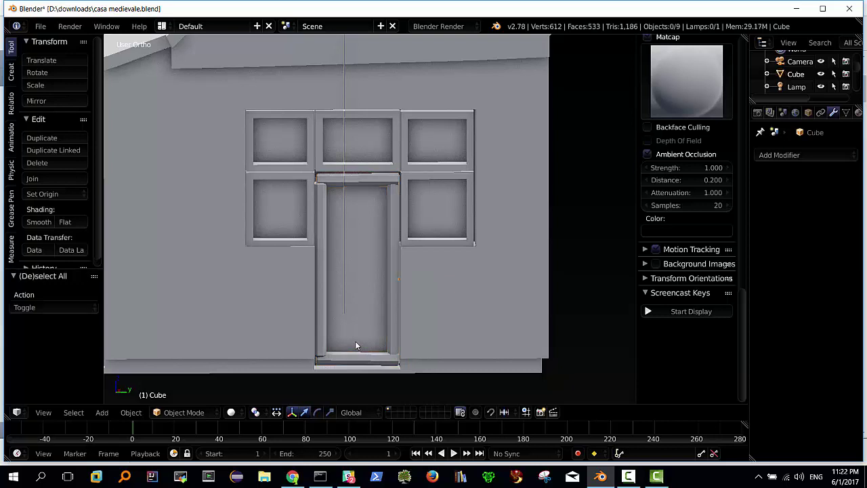
Box-select the door frame's bottom vertices and lower them 0.033 along Z.
right_click(341, 353)
key(Tab)
key(a)
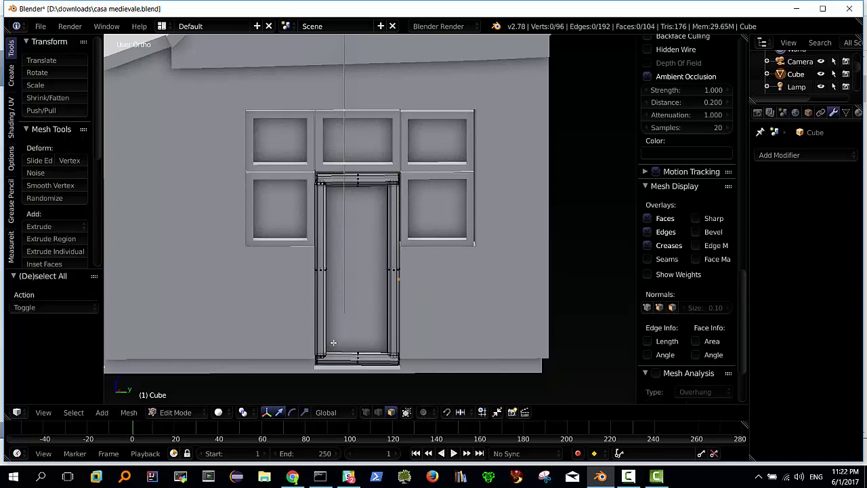
key(b)
drag(300, 335, 397, 367)
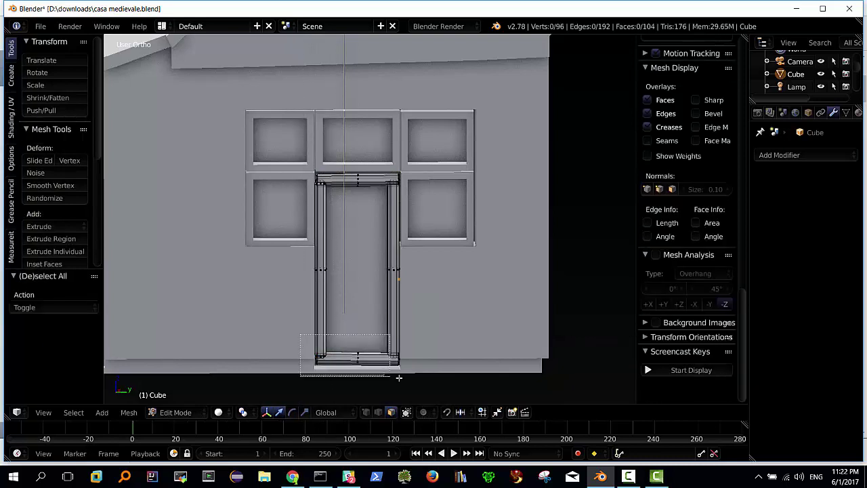
drag(358, 325, 358, 321)
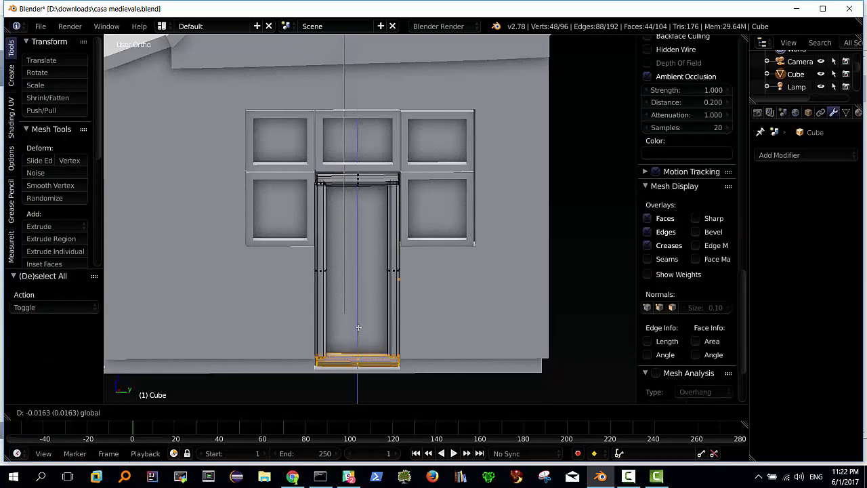
middle_drag(369, 305, 348, 304)
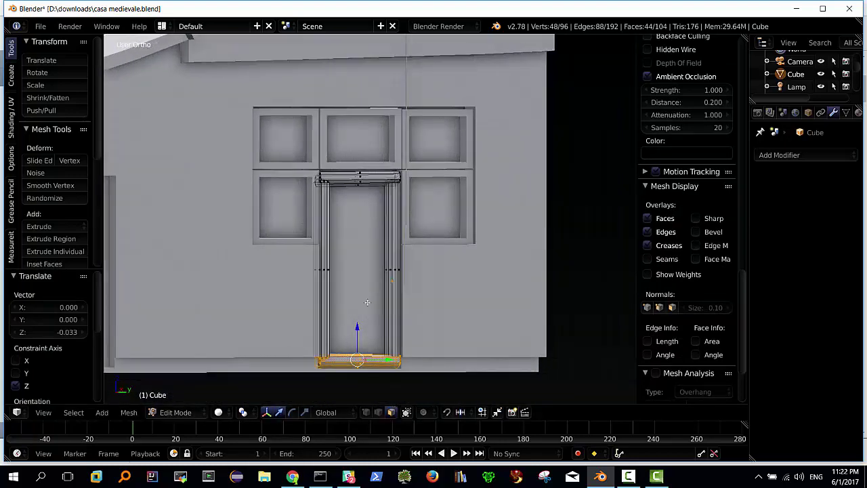